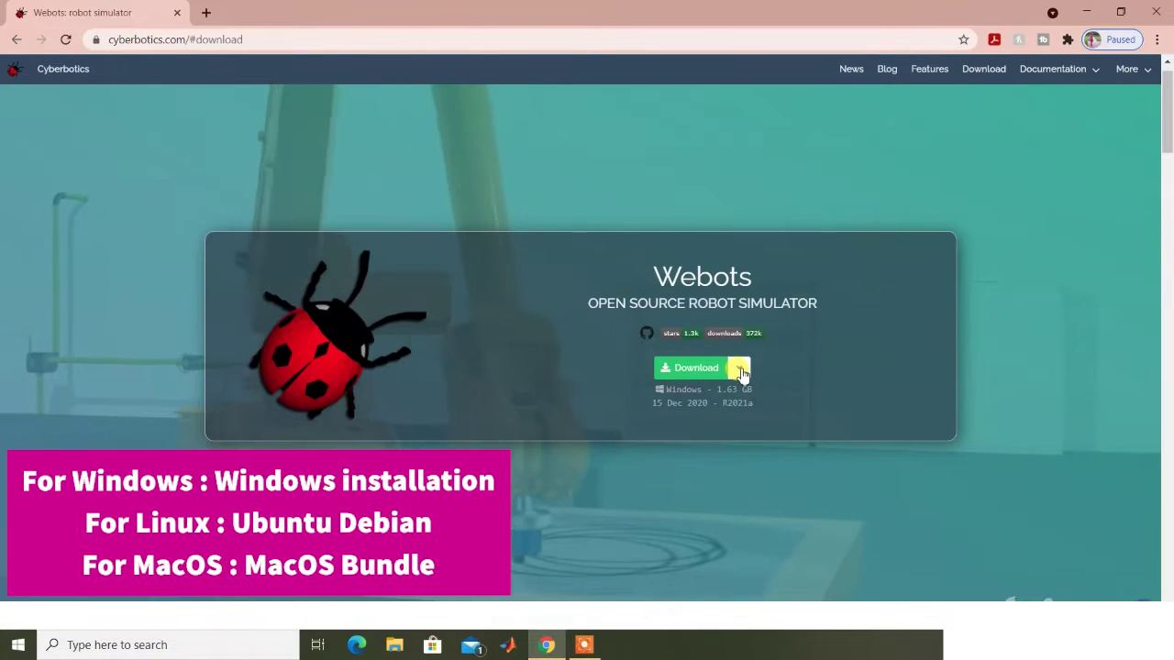
Download the Webots Windows Installer (.exe) from the Download dropdown on cyberbotics.com
click(739, 367)
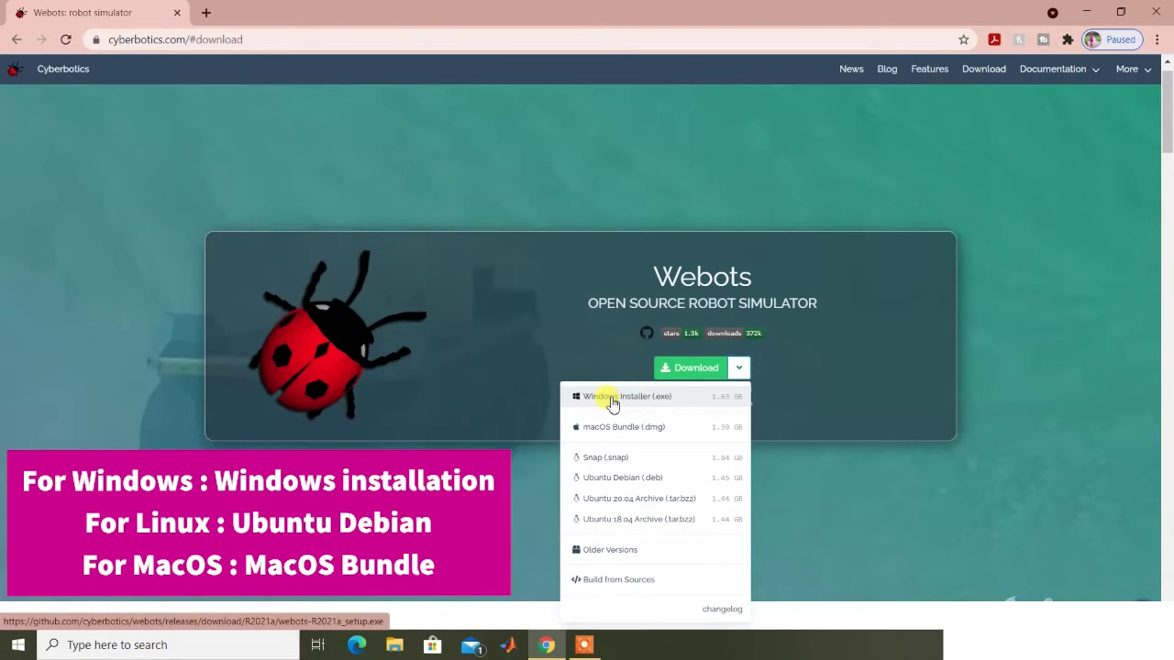
click(613, 402)
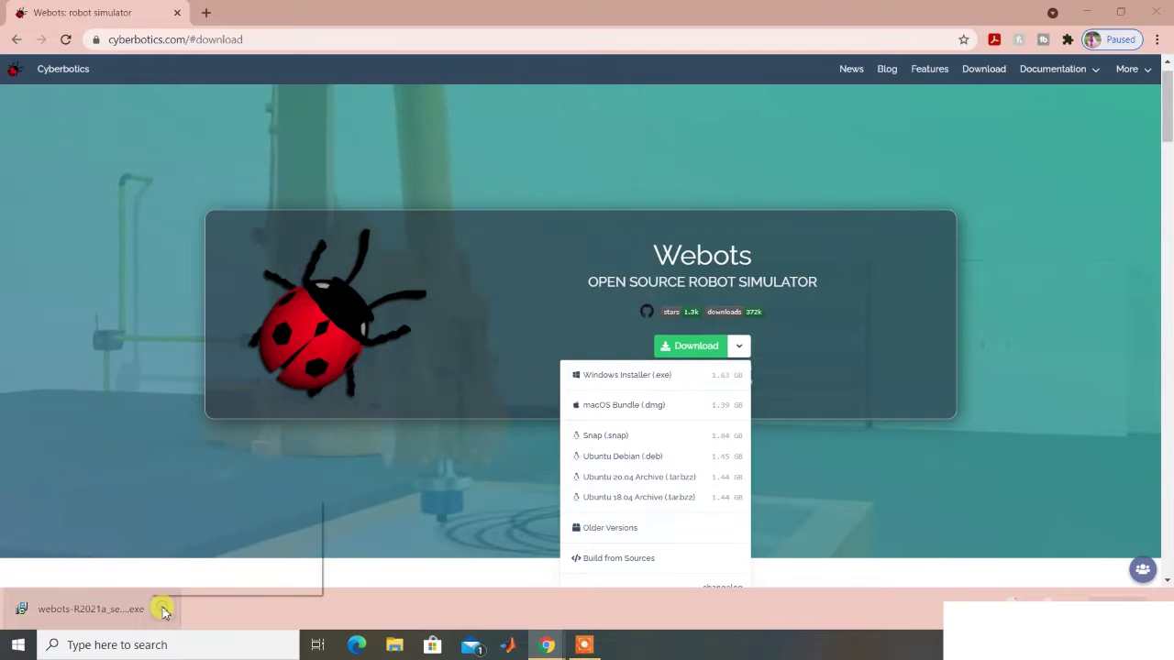
Show the finished download in its folder and run webots-R2021a_setup
click(162, 609)
click(188, 555)
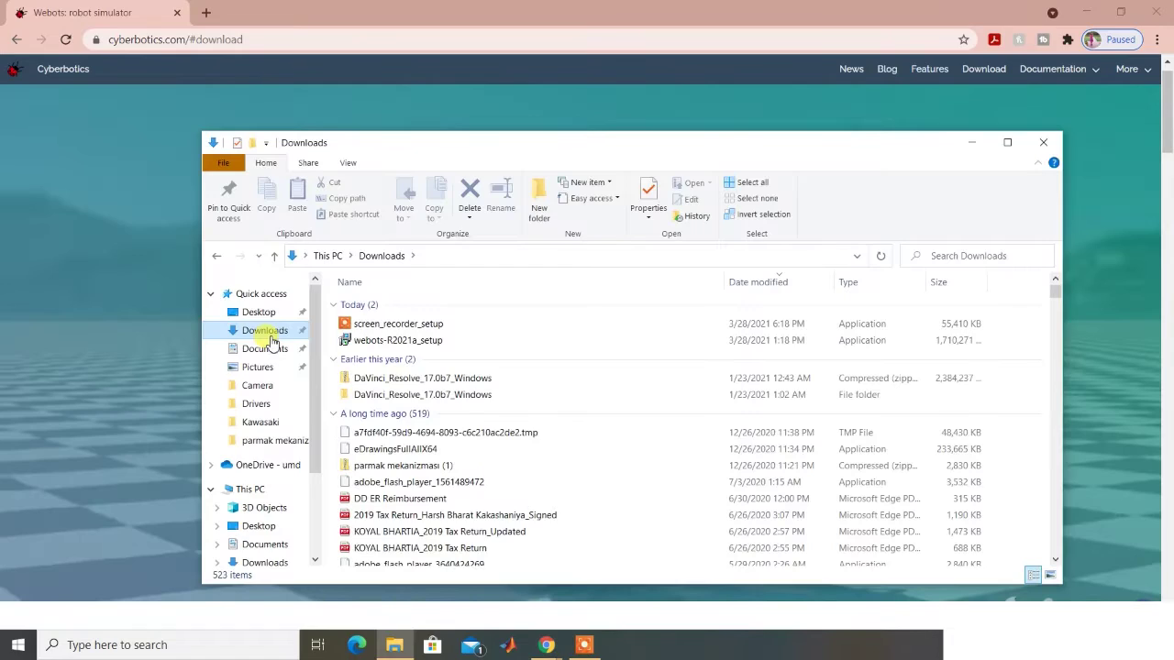
click(412, 344)
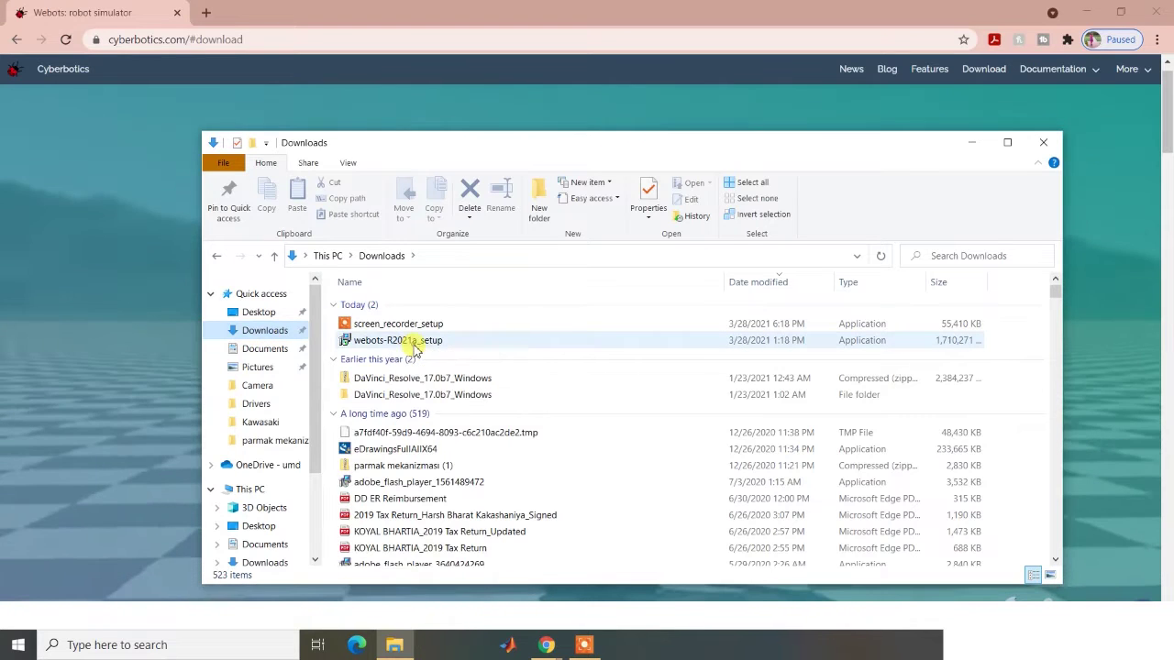
double_click(412, 341)
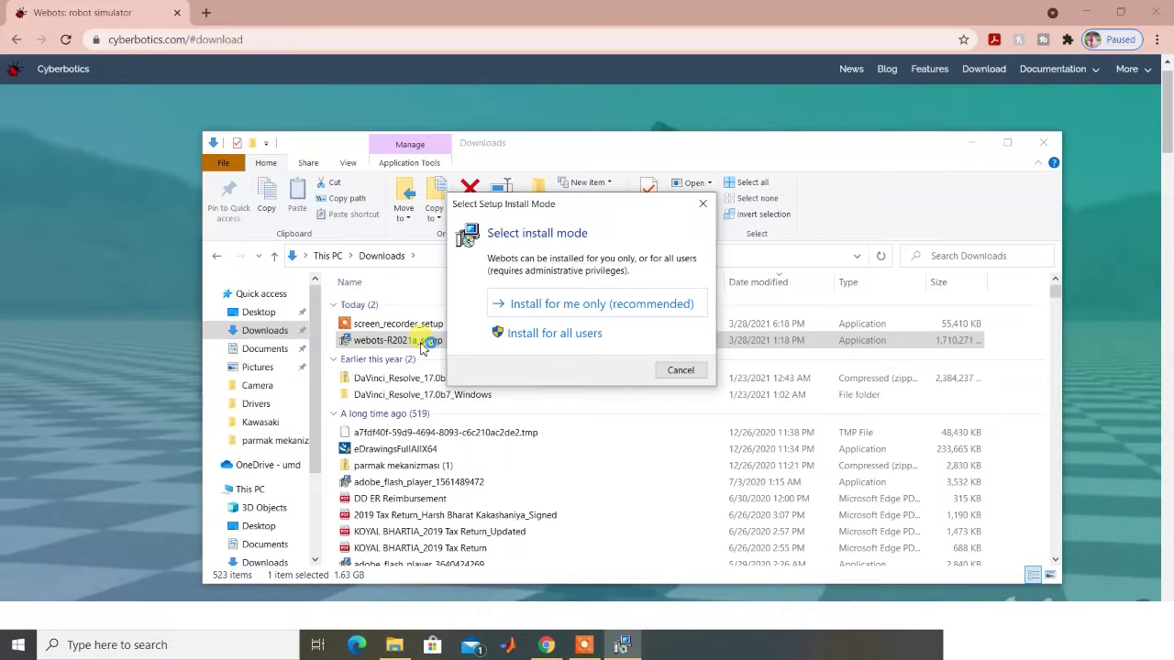
Install Webots for me only with the default folder and Cyberbotics start menu folder
click(589, 308)
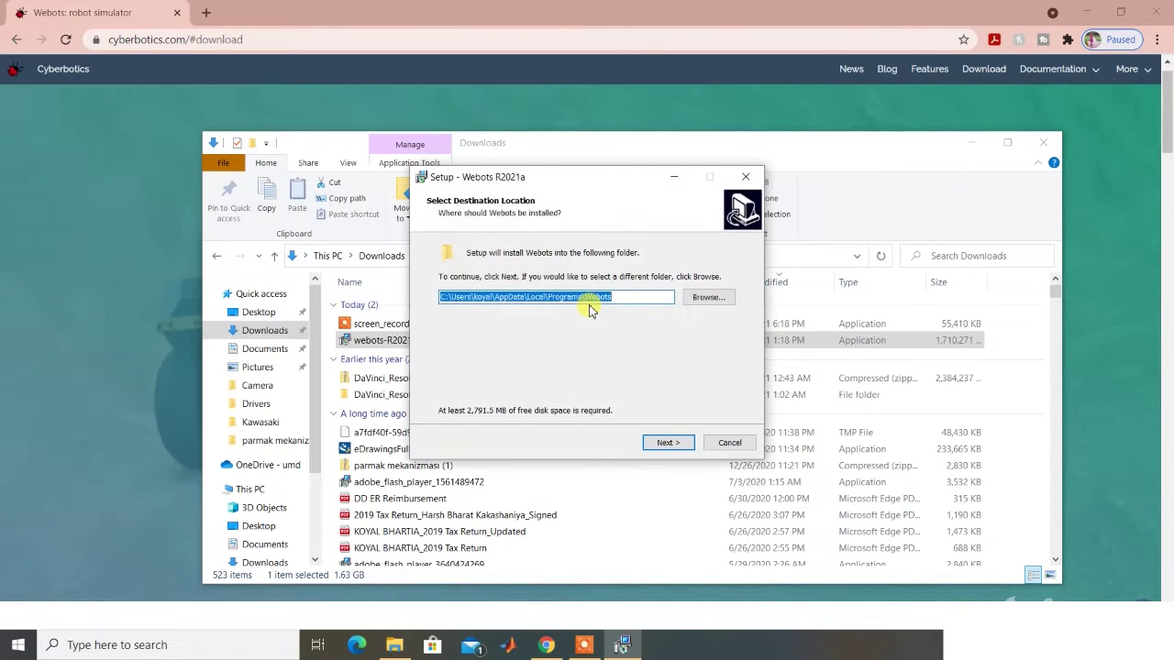
click(668, 443)
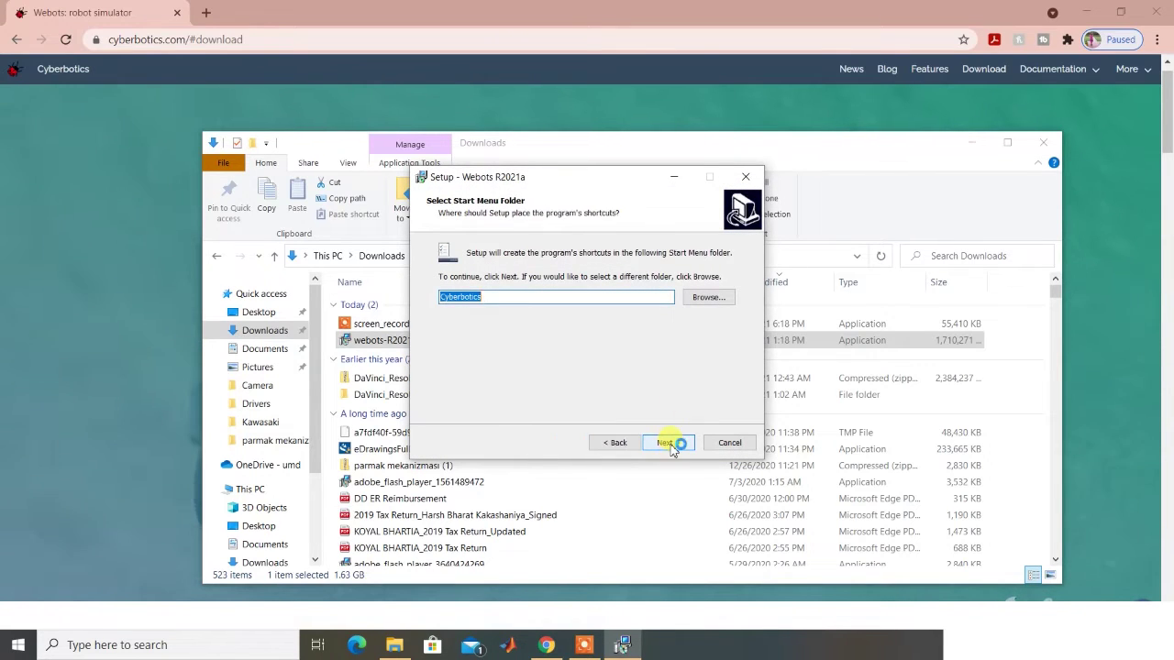
click(668, 444)
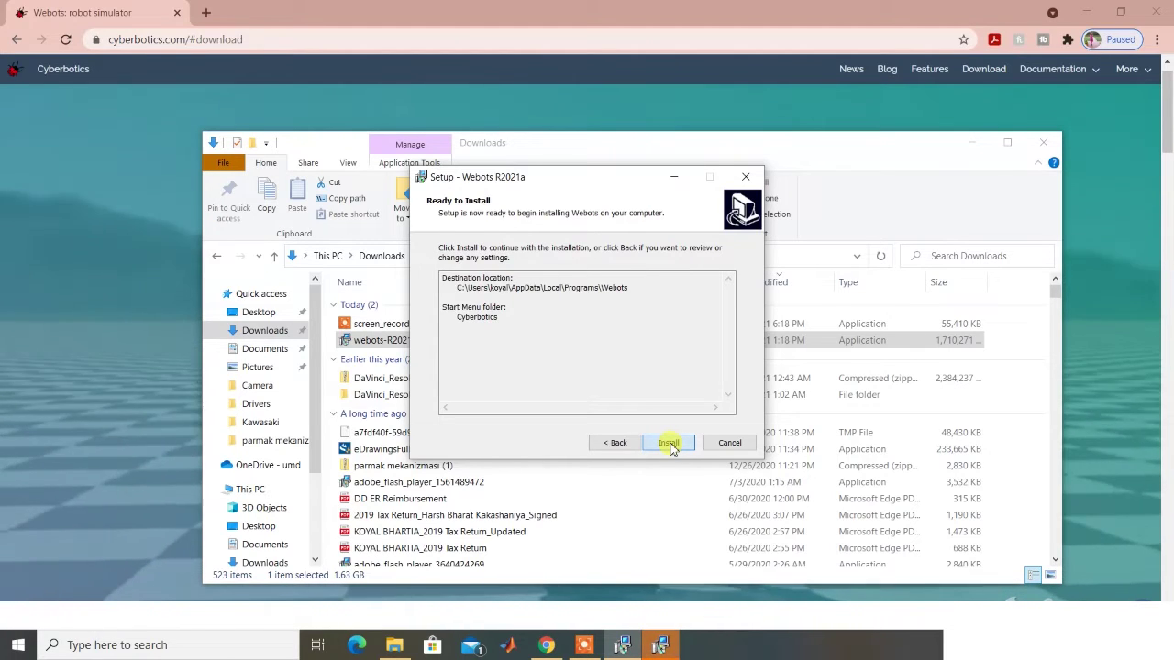
click(668, 443)
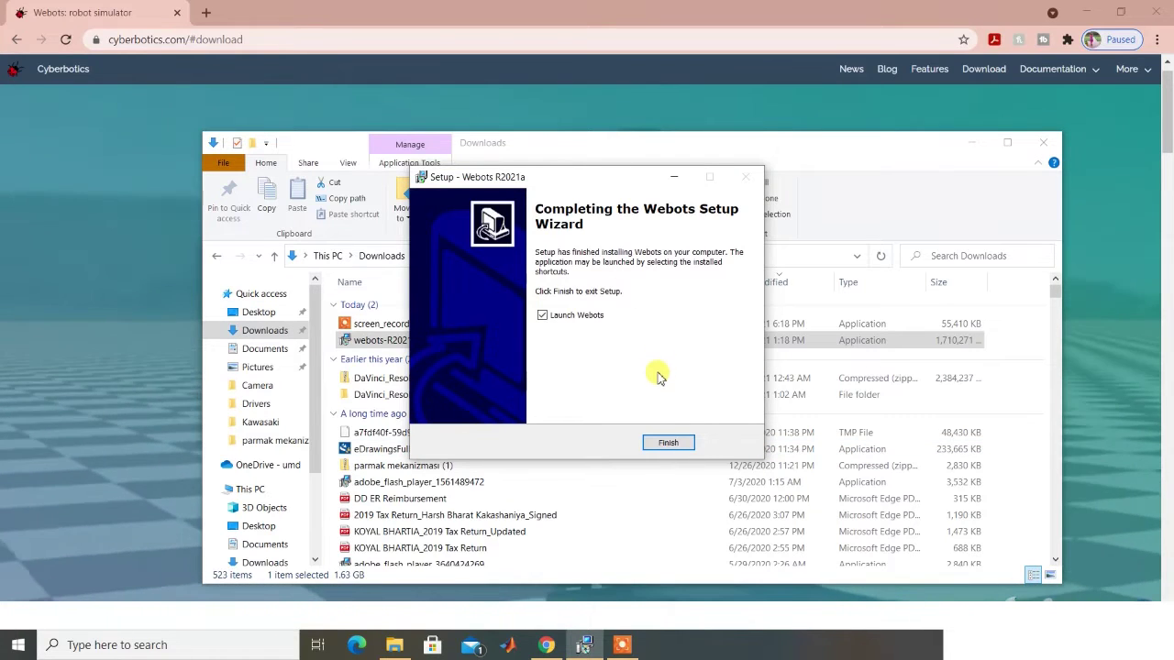
click(675, 446)
Launch Webots R2021a with the Classic theme, opening the Spot Robot demo and Guided Tour
key(super+Up)
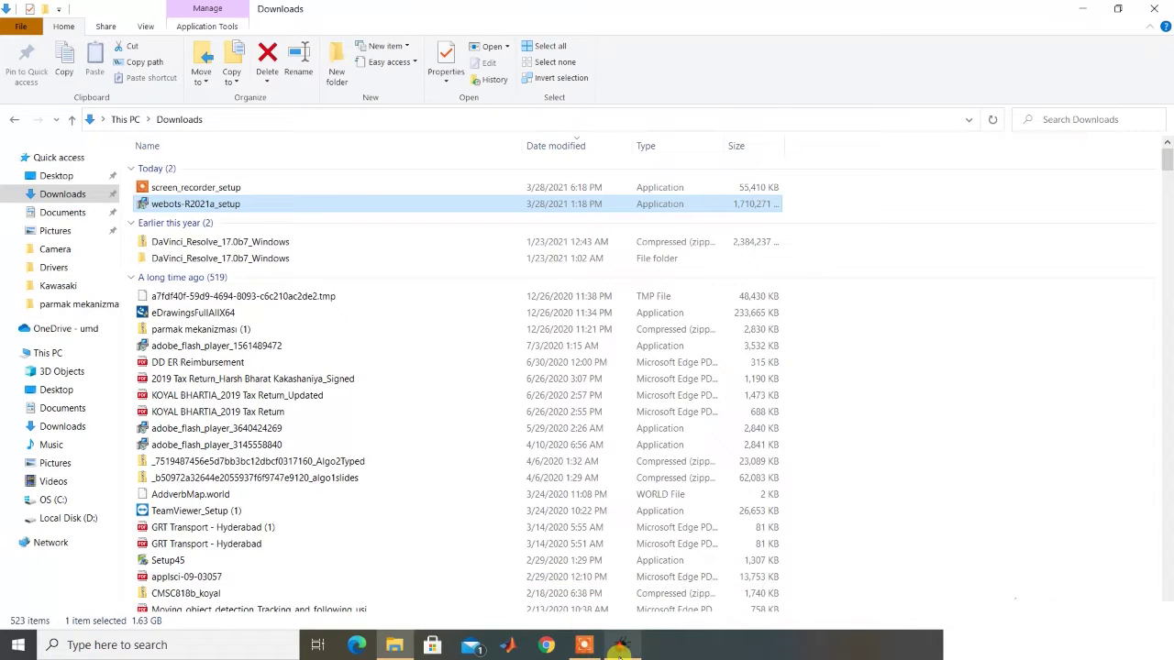
click(620, 647)
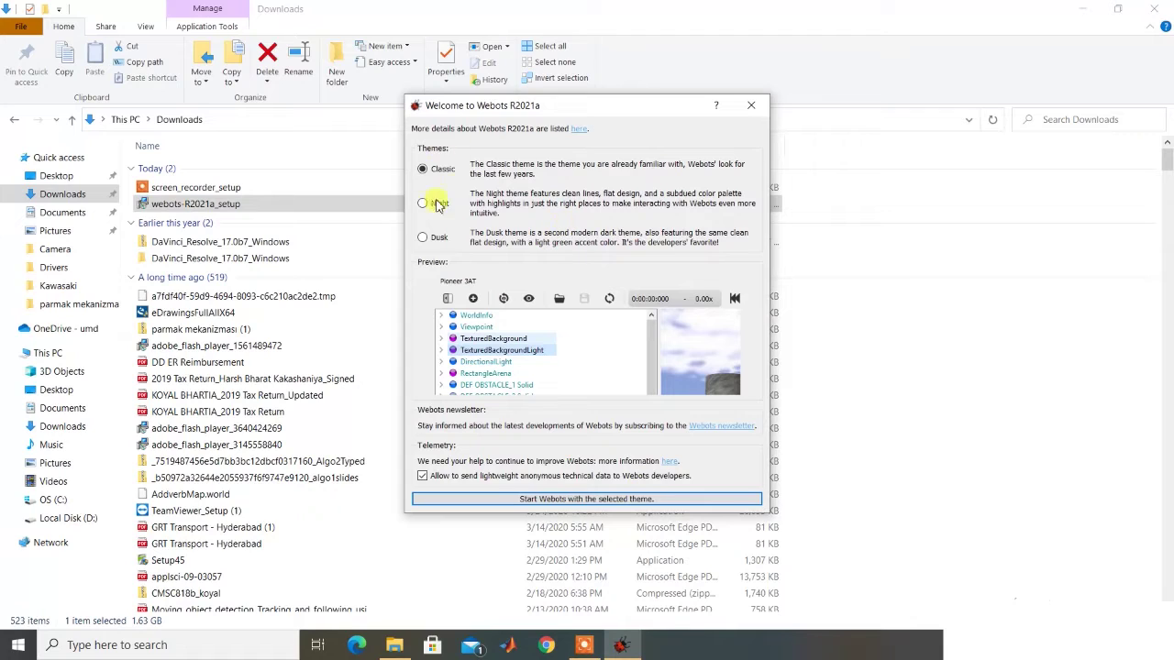
click(623, 500)
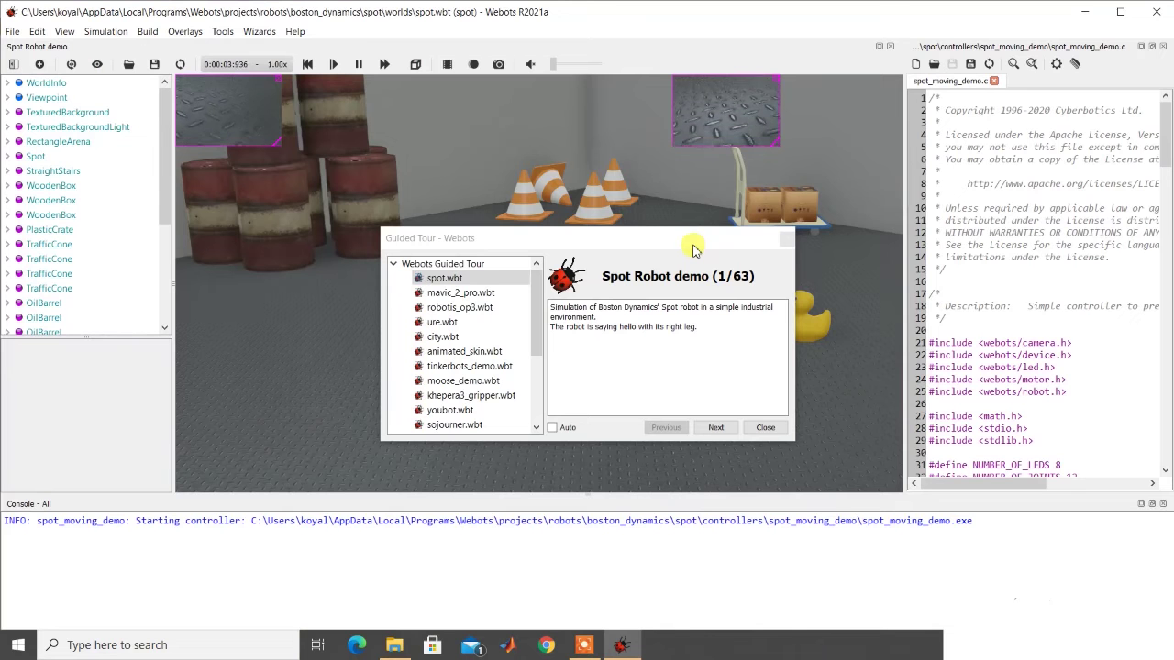
Move the Guided Tour aside, enlarge both Spot camera overlays, and widen the code panel
drag(693, 240, 1122, 362)
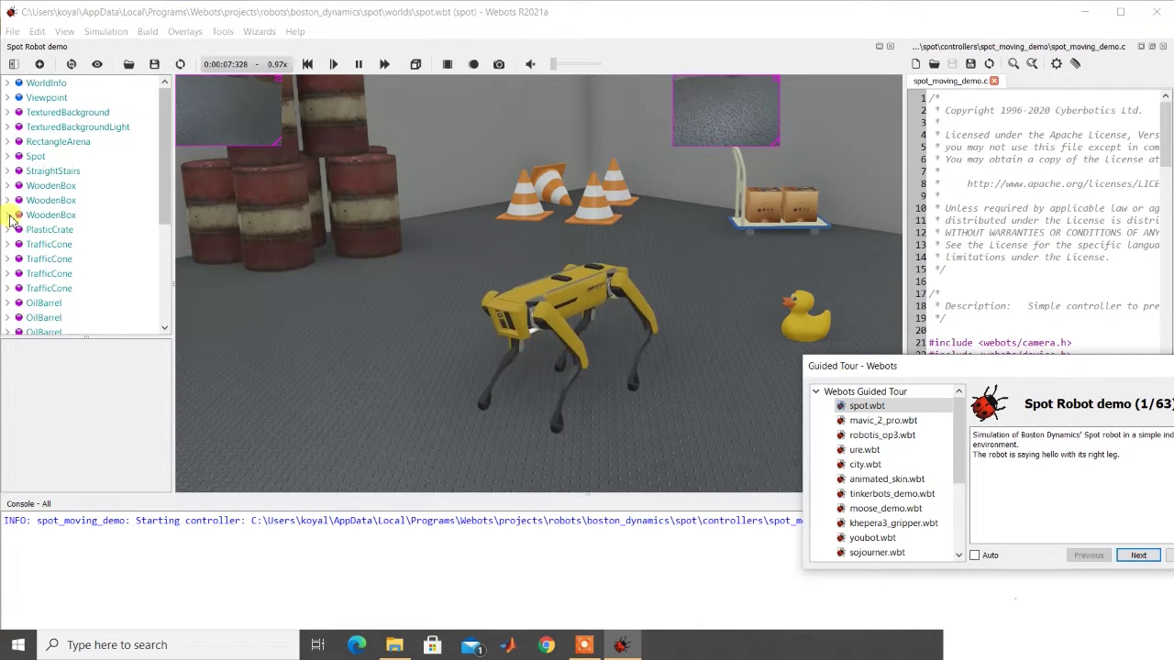
click(57, 245)
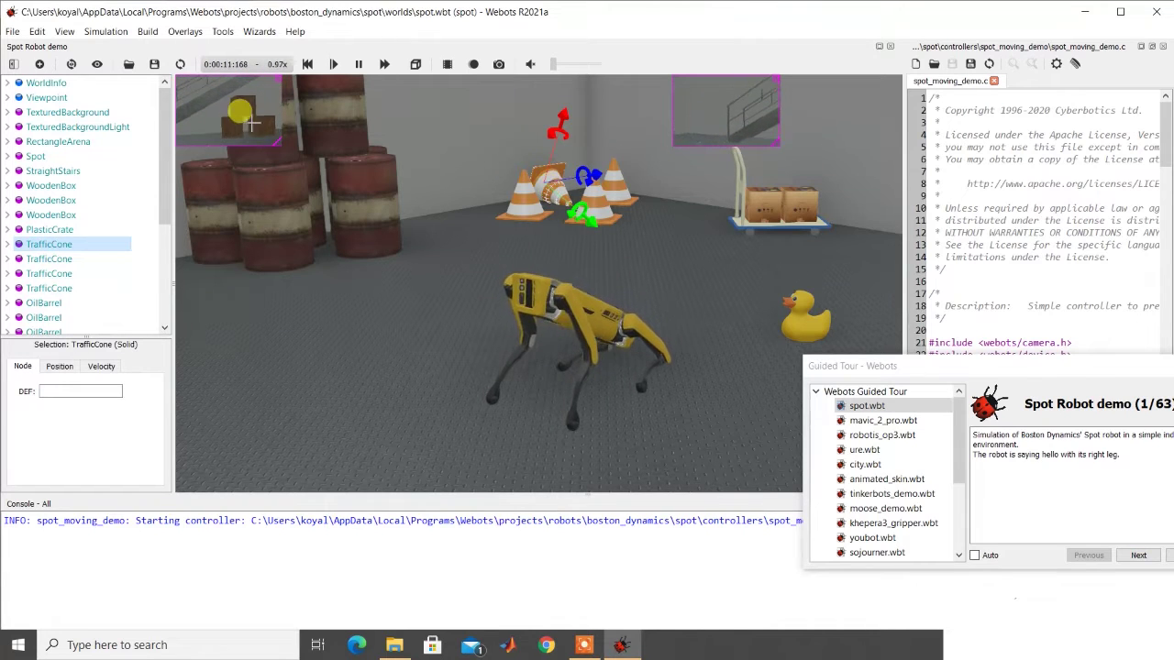
drag(275, 139, 346, 223)
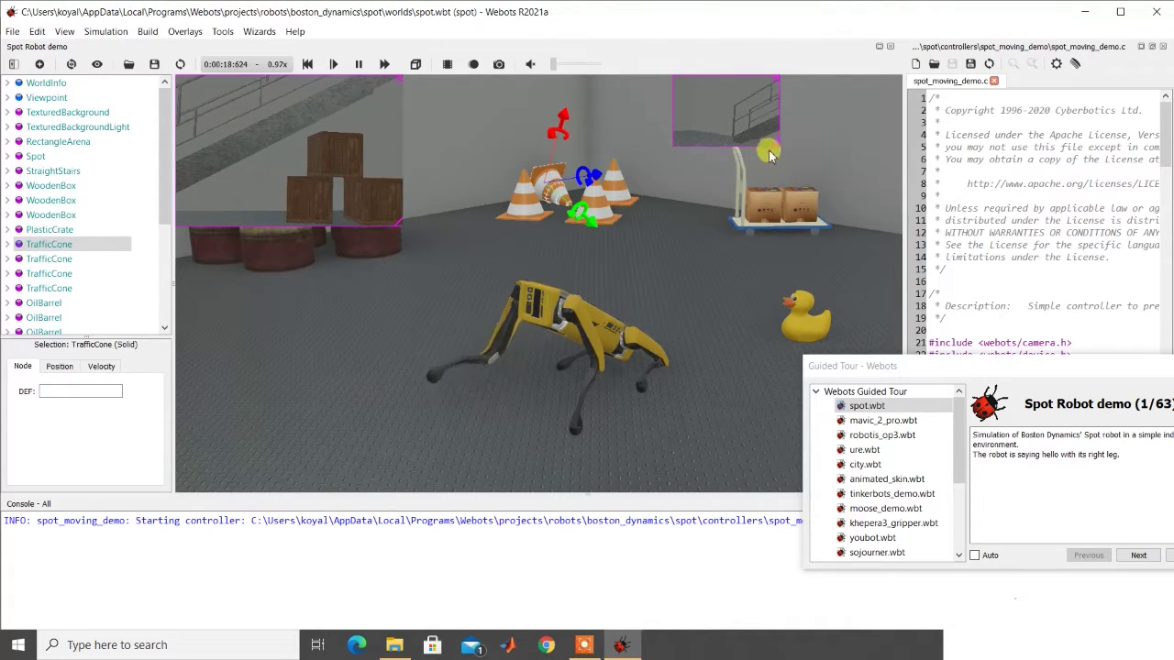
drag(773, 140, 1014, 254)
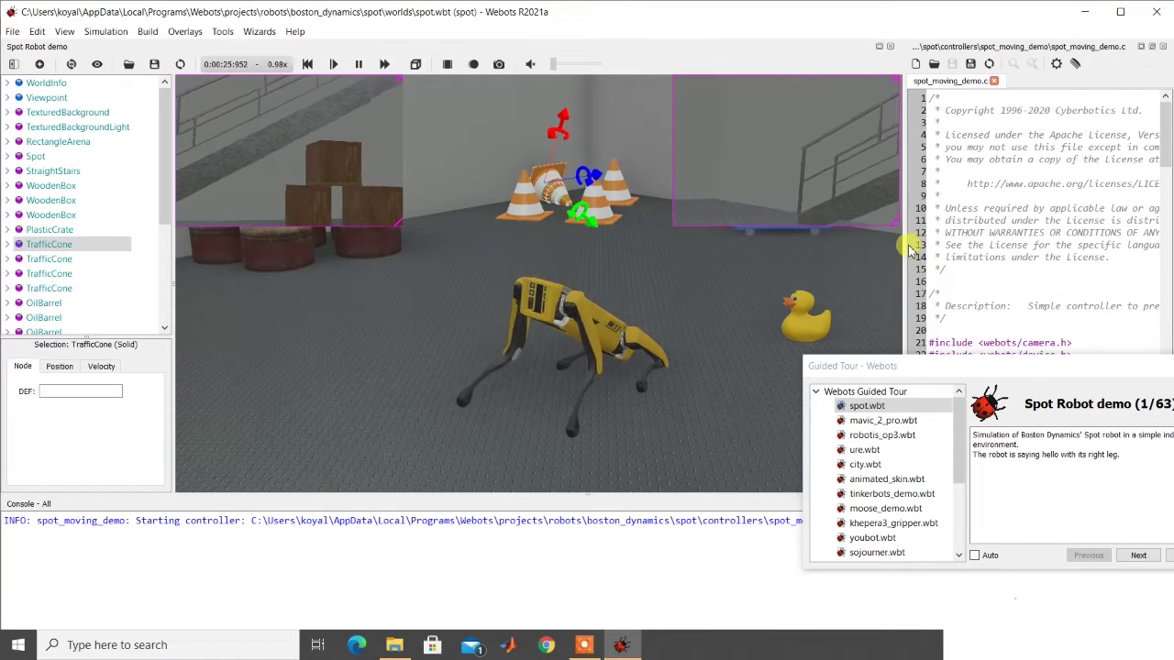
drag(911, 248, 711, 248)
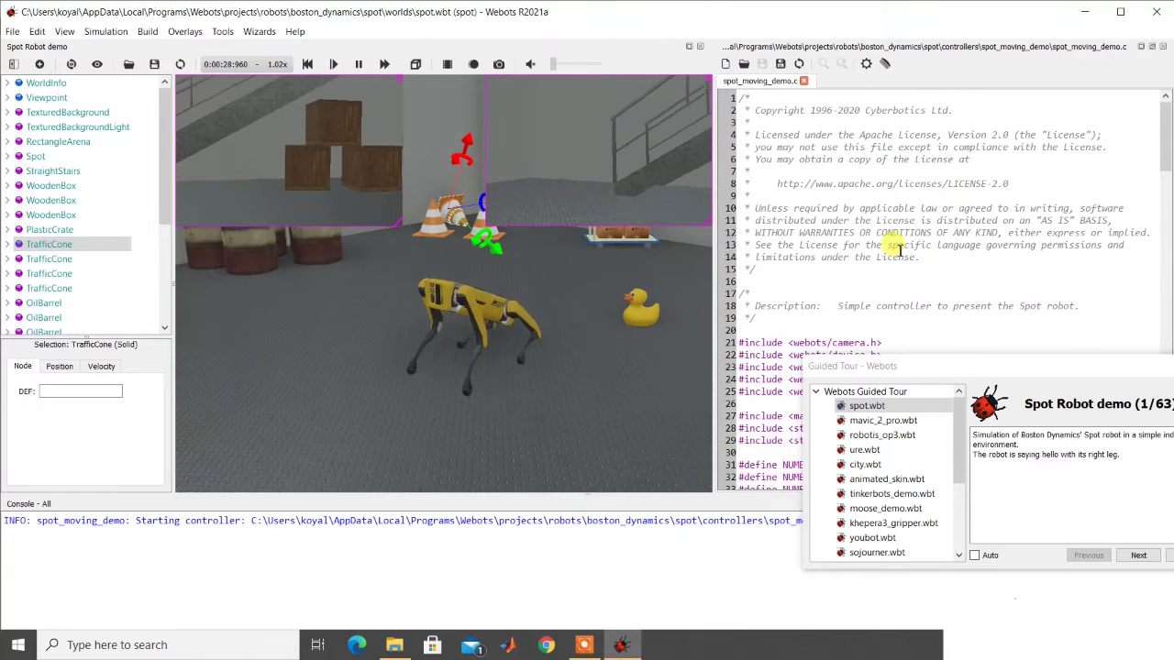
scroll(894, 246, down, 3)
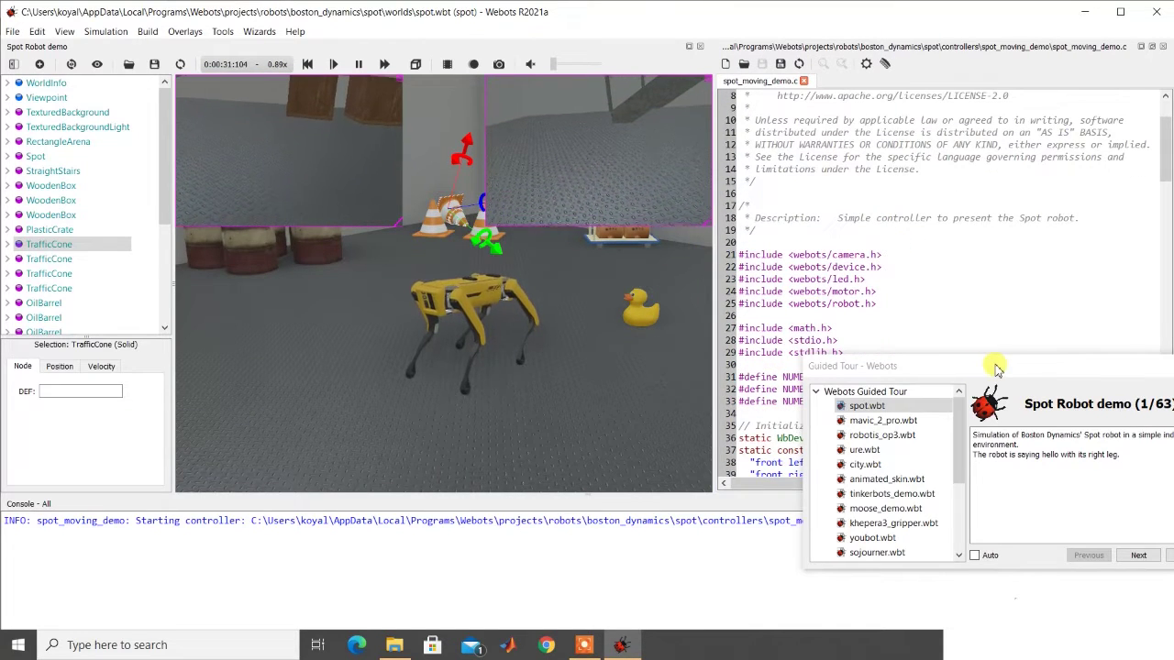
Scroll spot_moving_demo.c to its final pose loop, then bring the Guided Tour back
drag(998, 369, 336, 594)
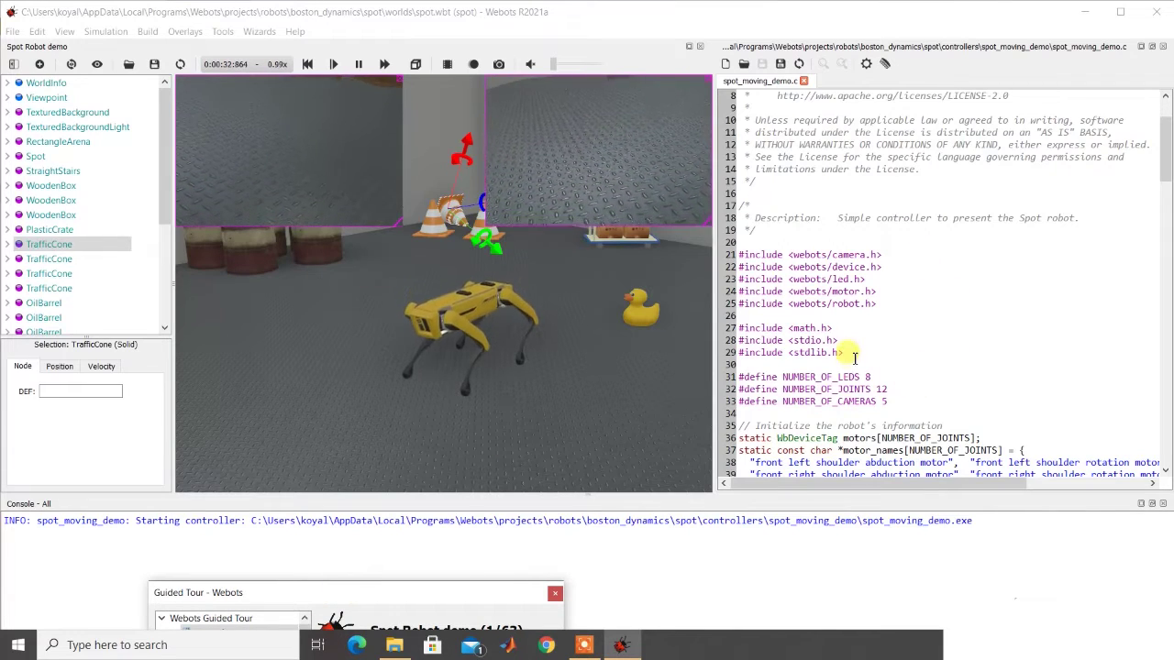
scroll(853, 356, down, 7)
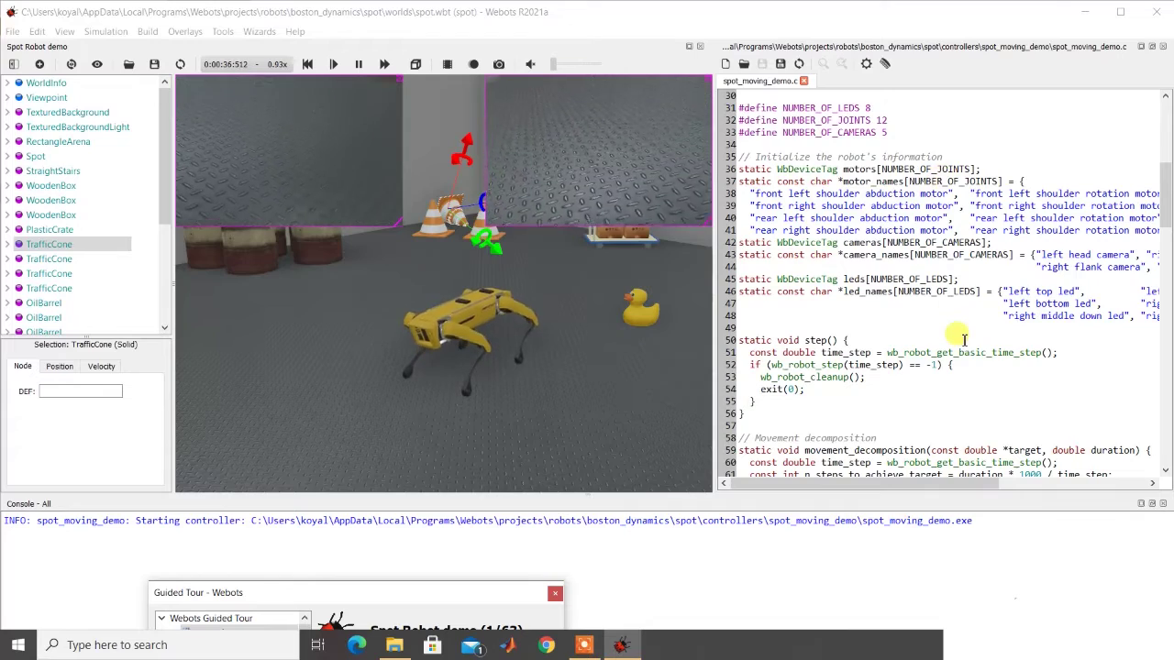
scroll(956, 335, down, 2)
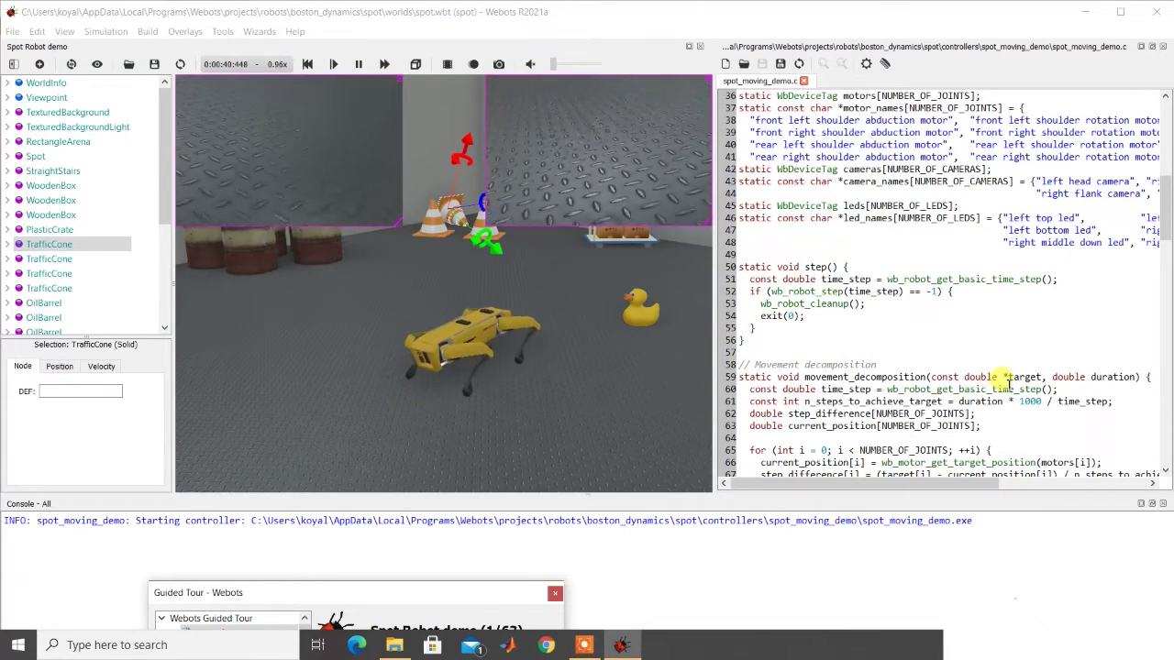
scroll(1006, 382, down, 7)
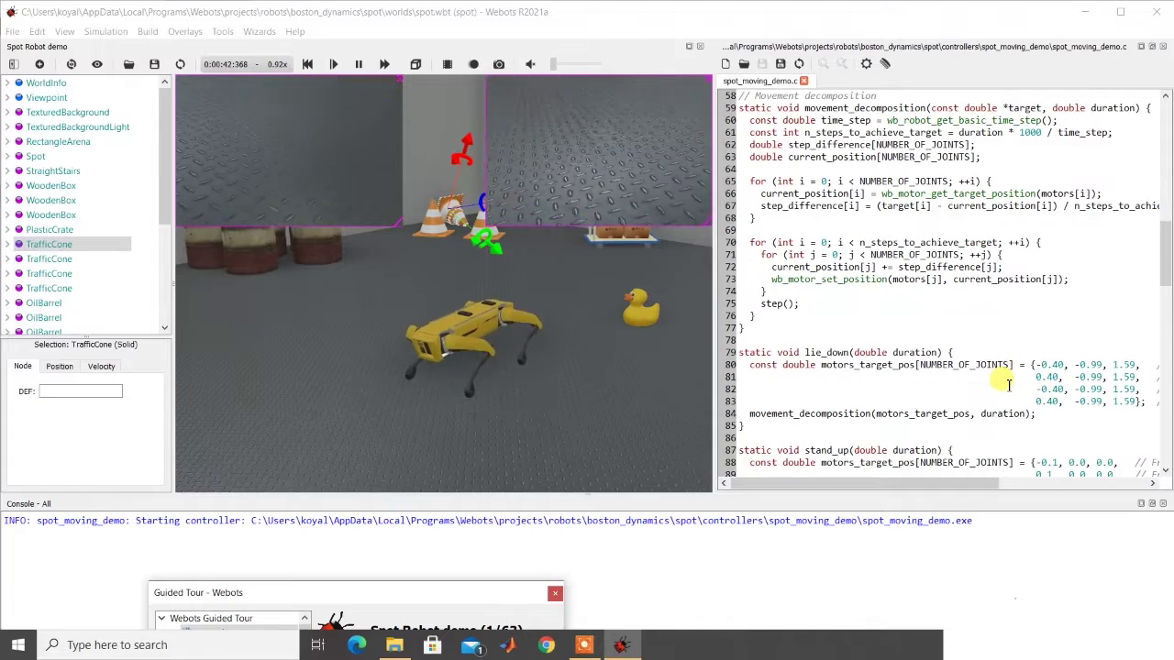
scroll(1006, 383, down, 20)
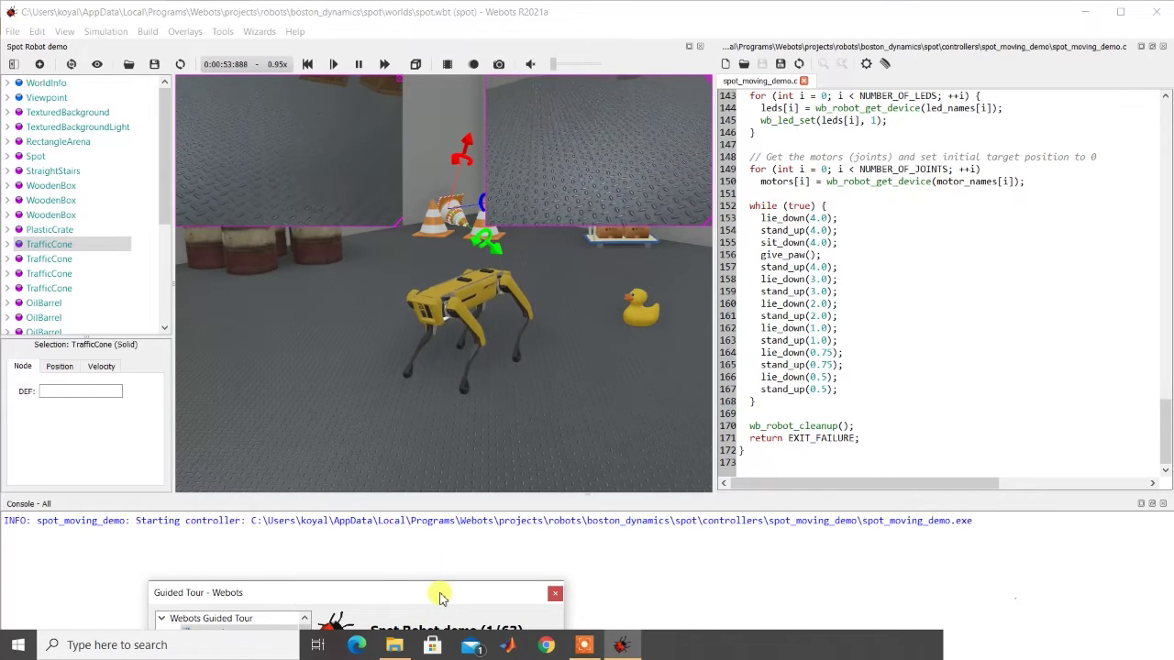
drag(440, 597, 591, 335)
scroll(385, 431, down, 10)
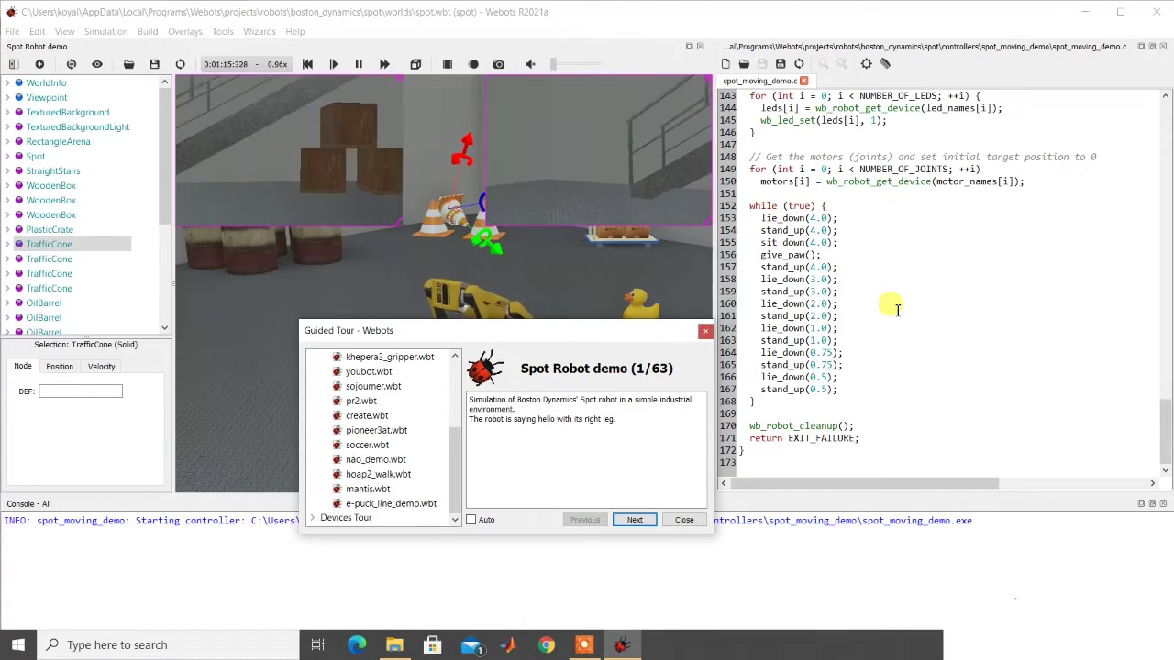
Advance the Guided Tour to the DJI Mavic 2 PRO demo, then close the tour
click(632, 519)
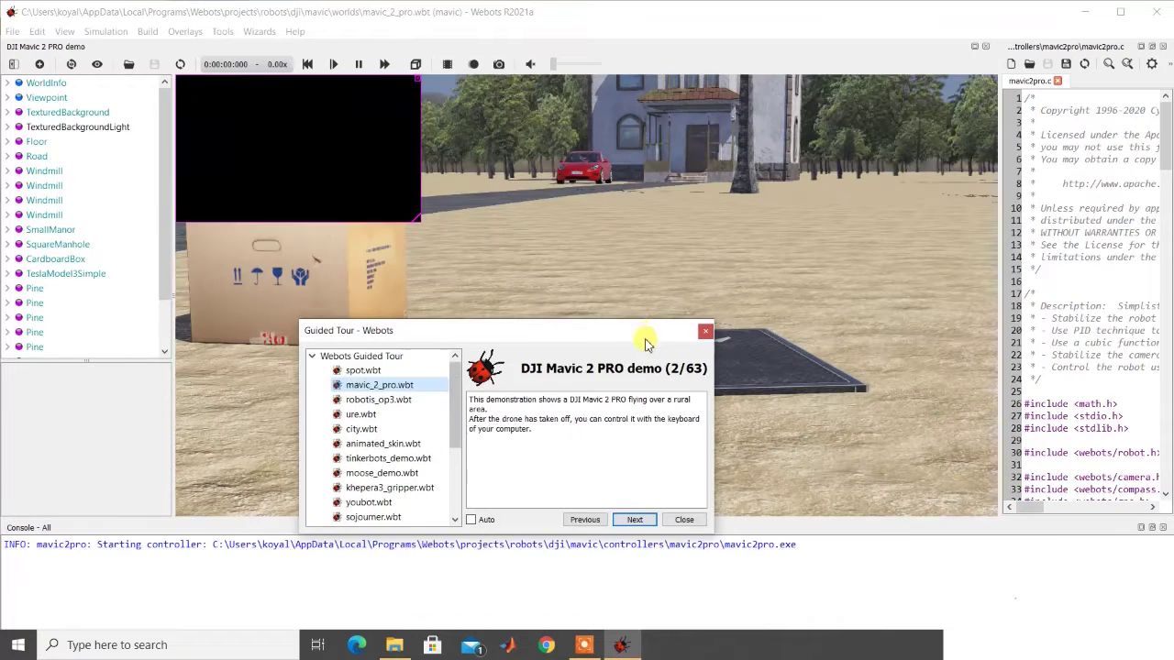
mouse_move(646, 334)
mouse_down()
mouse_move(647, 359)
mouse_move(731, 498)
mouse_move(714, 454)
mouse_move(663, 508)
mouse_move(663, 356)
mouse_move(631, 326)
mouse_up()
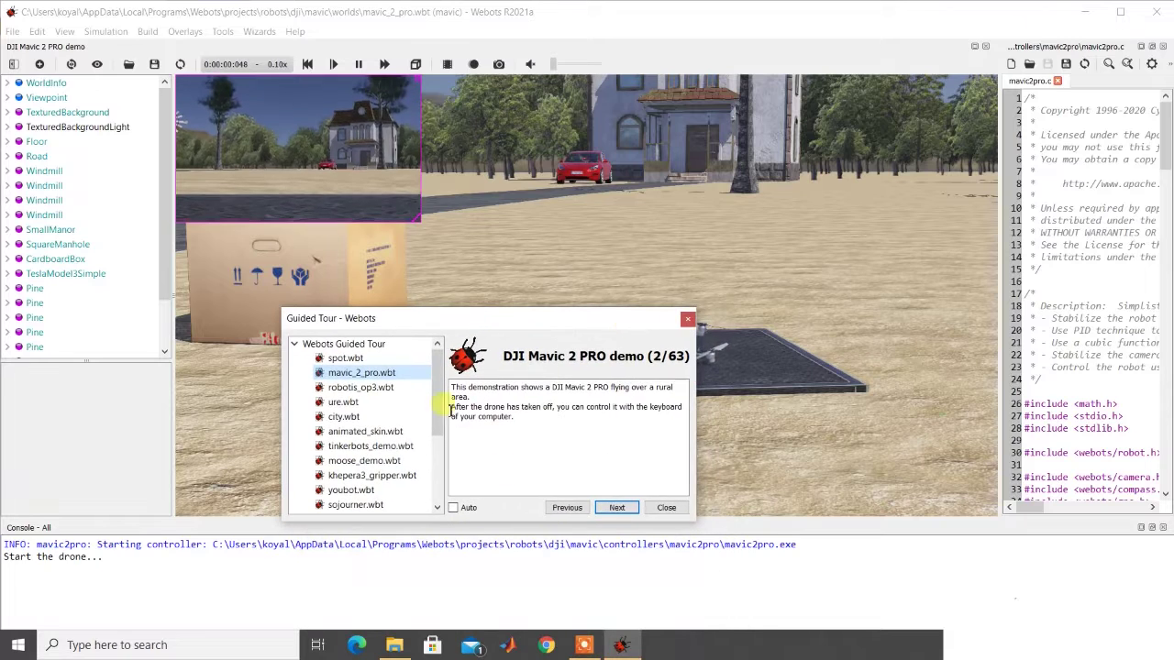
click(688, 325)
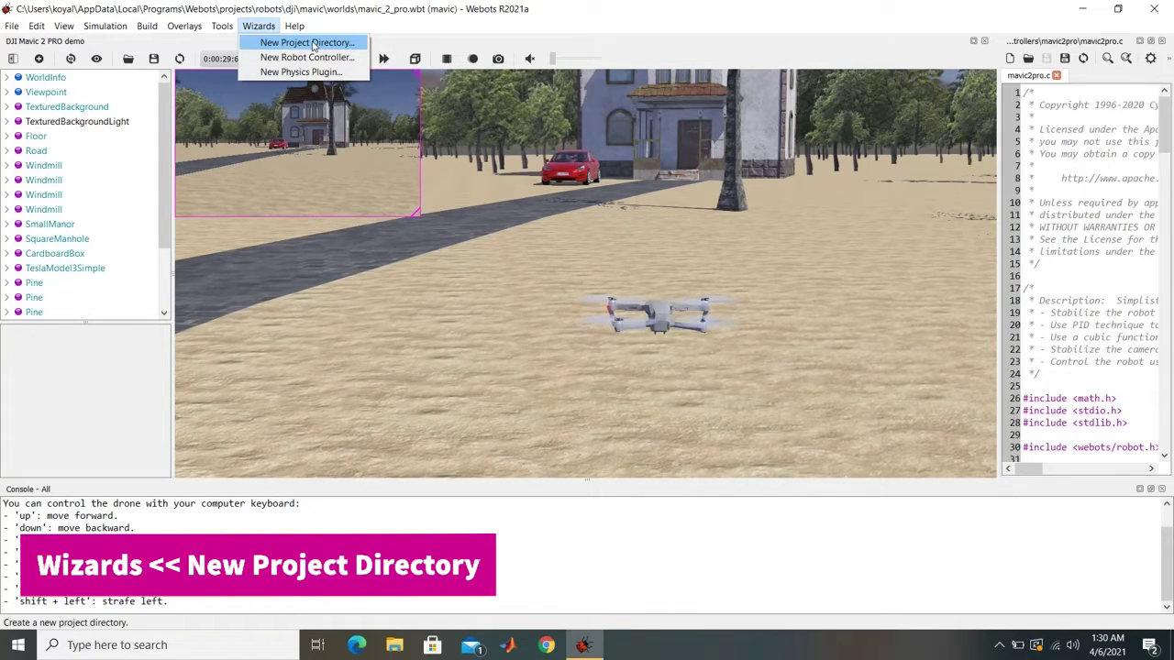
Run Wizards > New Project Directory and choose the Desktop's First_project folder as the directory
click(310, 43)
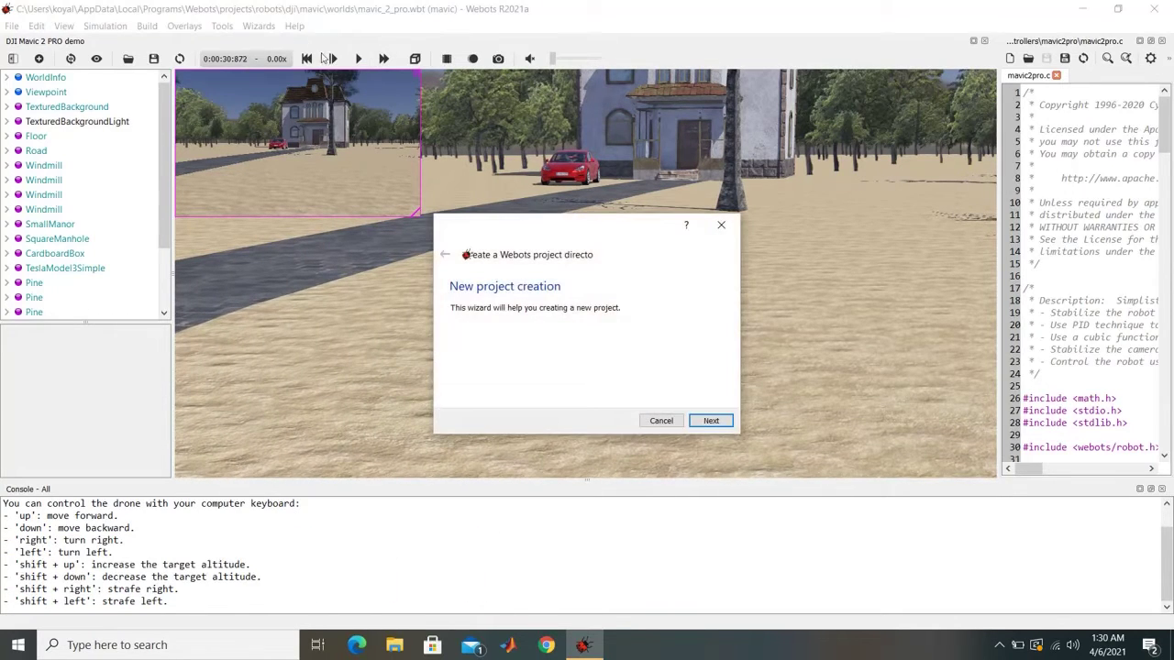
click(712, 423)
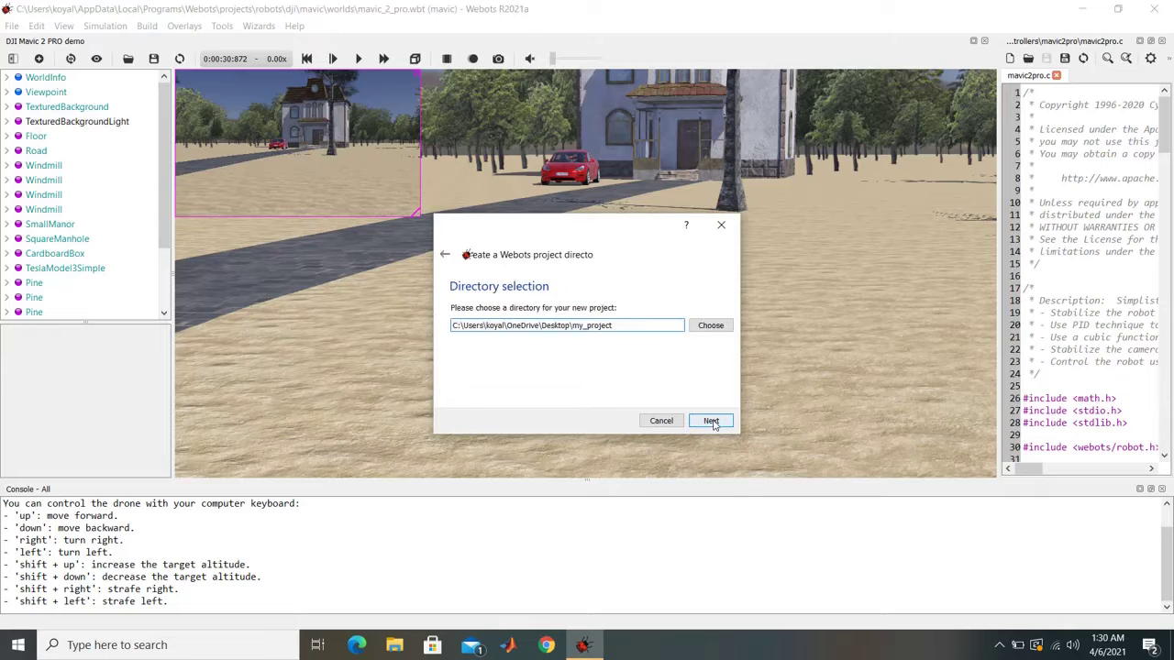
click(710, 324)
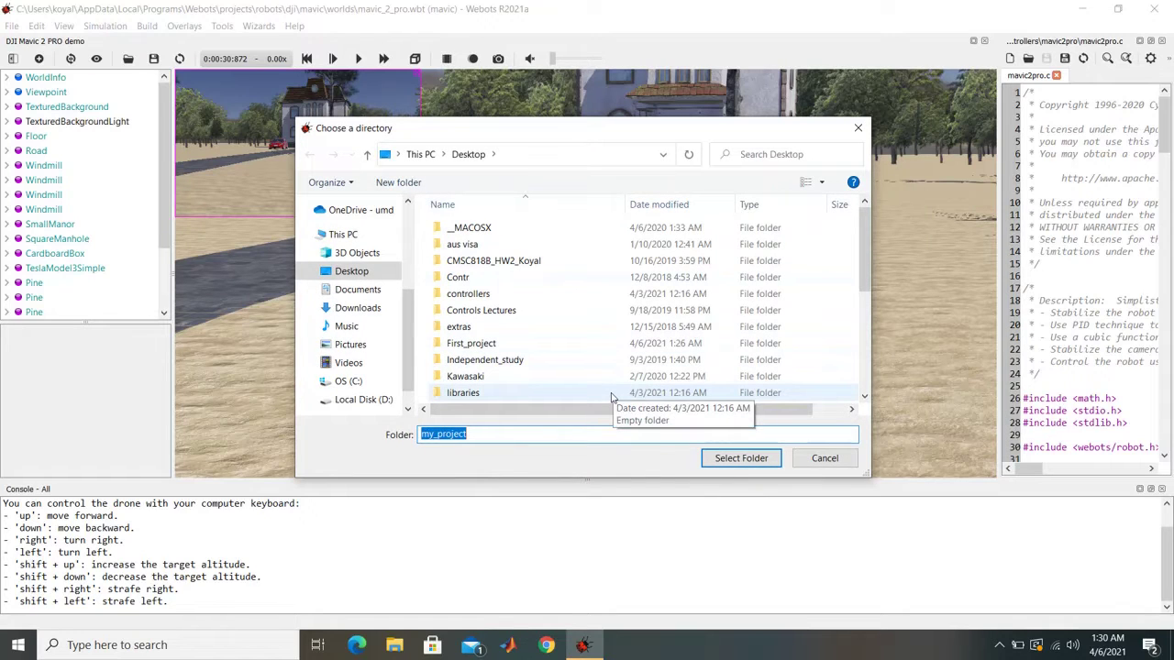
text(f)
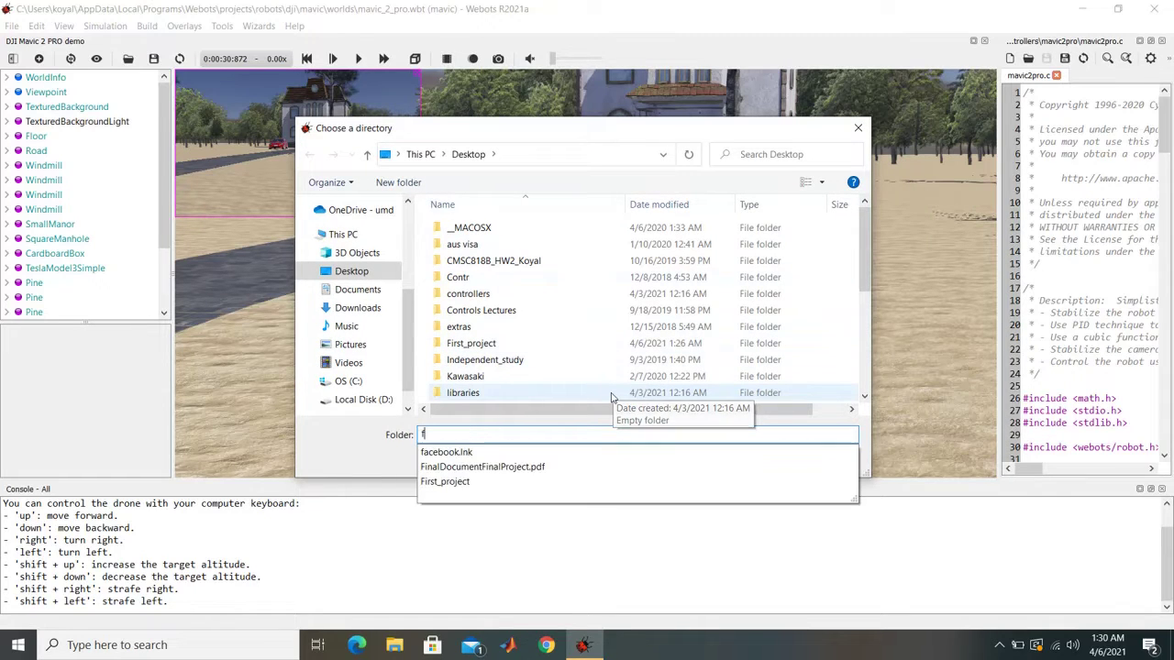
click(445, 482)
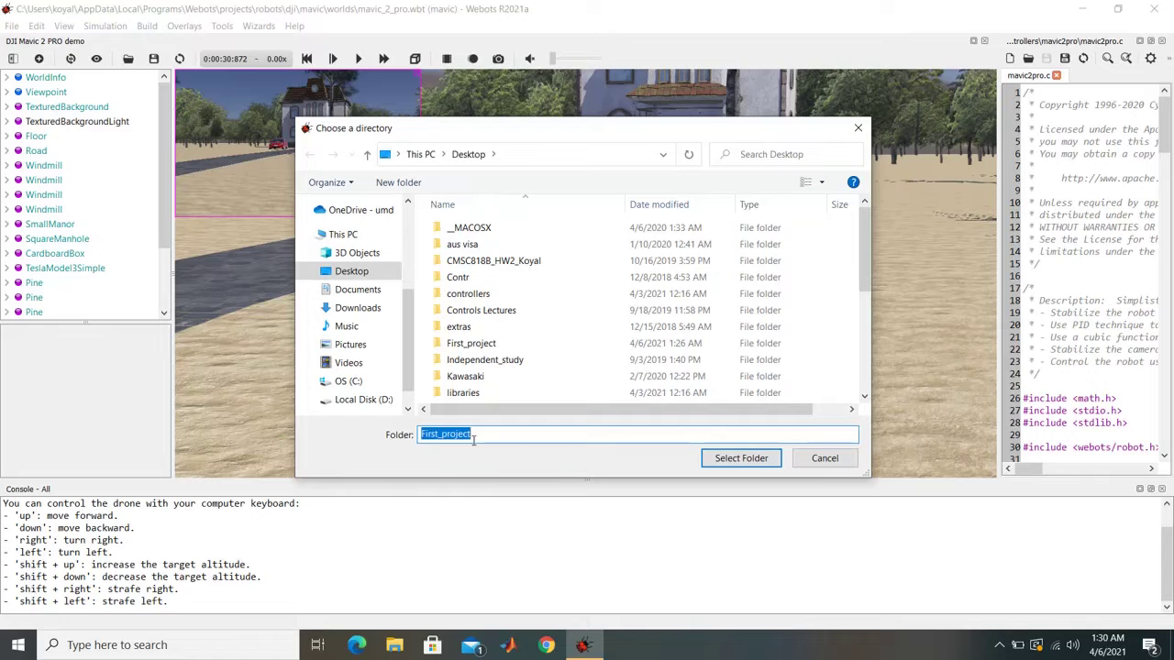
click(733, 458)
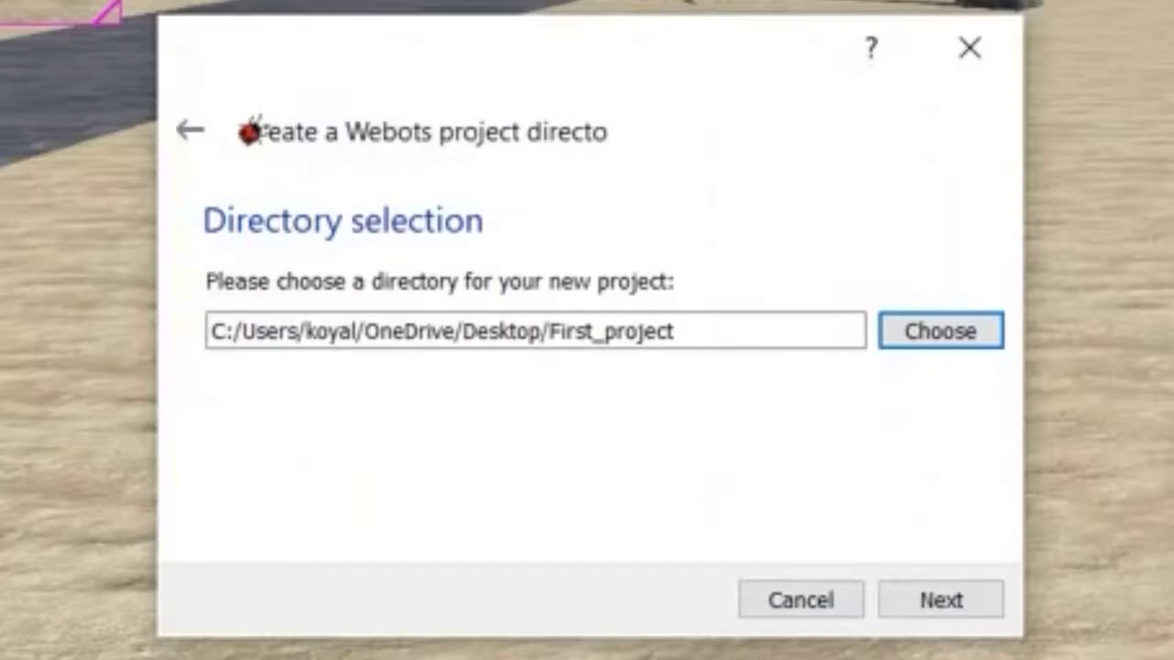
Tick 'Add a rectangle arena' and rename the world from empty.wbt to garden.wbt
click(985, 598)
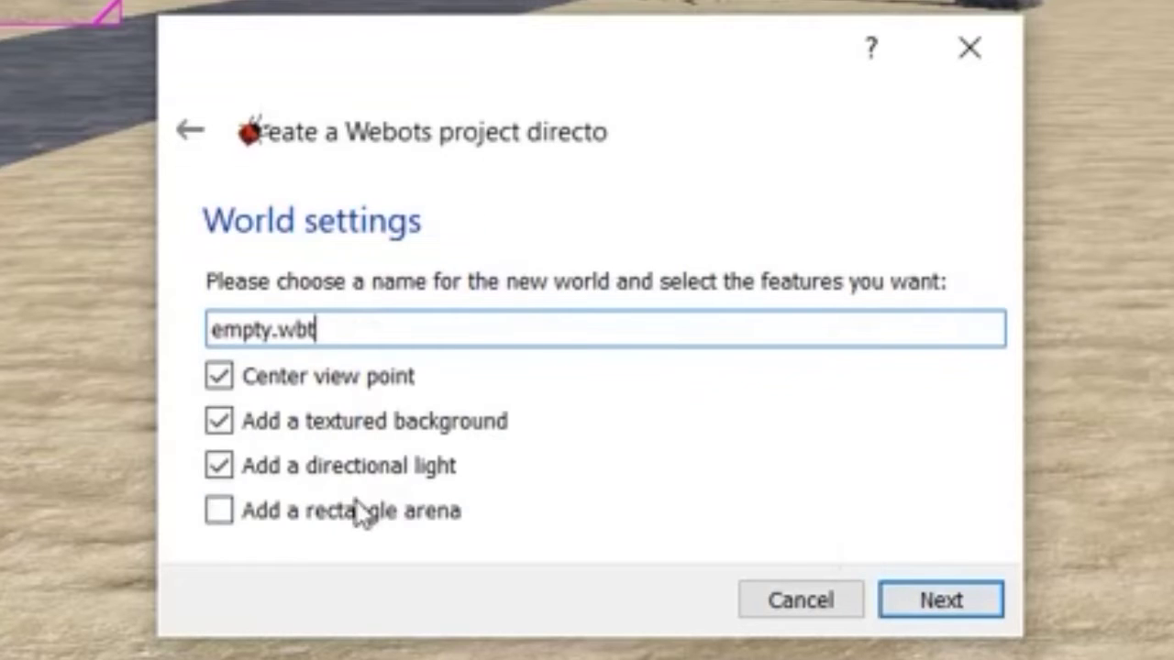
click(220, 521)
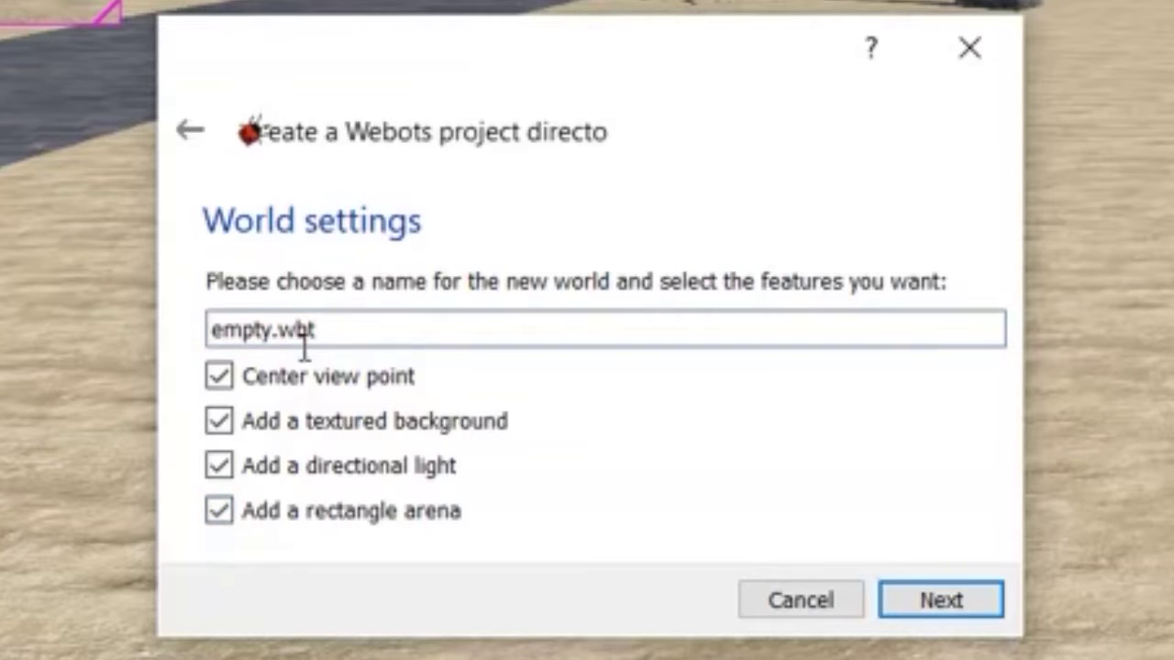
drag(266, 330, 229, 316)
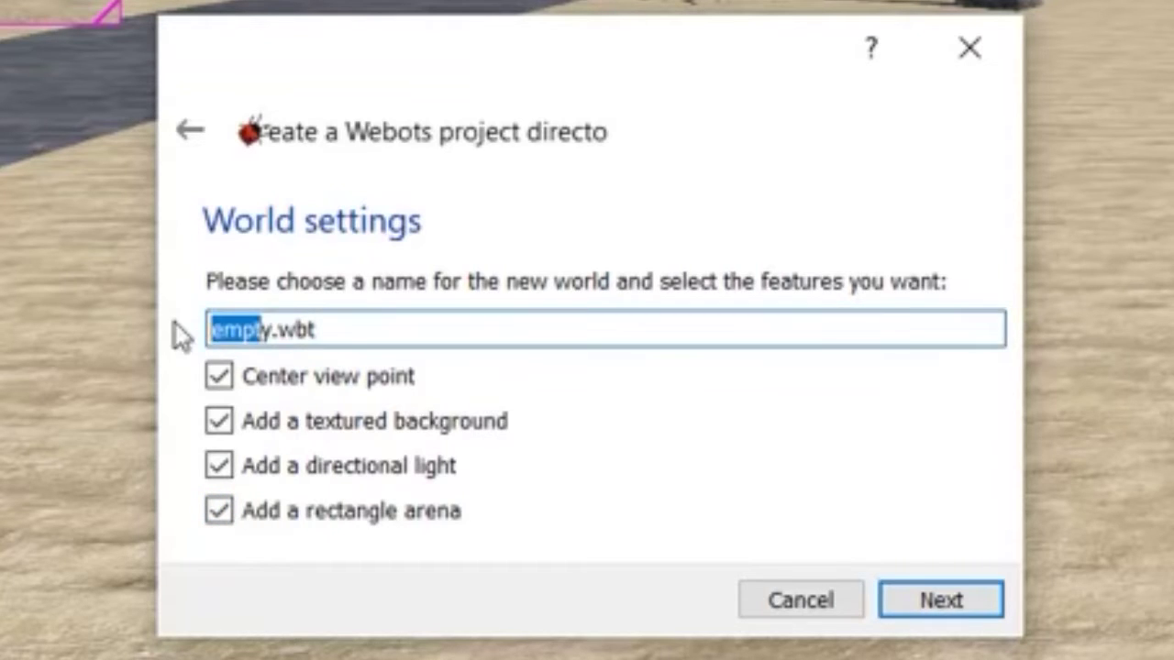
key(Left)
key(Right)
key(Right)
key(Right)
key(Right)
key(Right)
key(BackSpace)
key(BackSpace)
key(BackSpace)
key(BackSpace)
key(BackSpace)
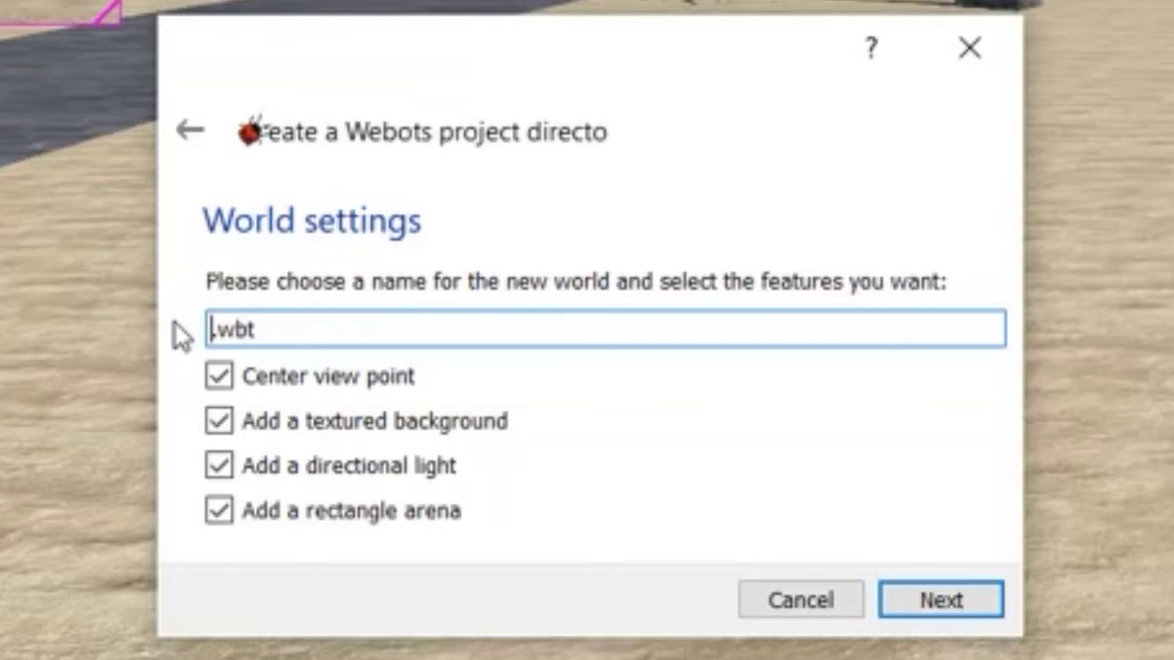
text(gard)
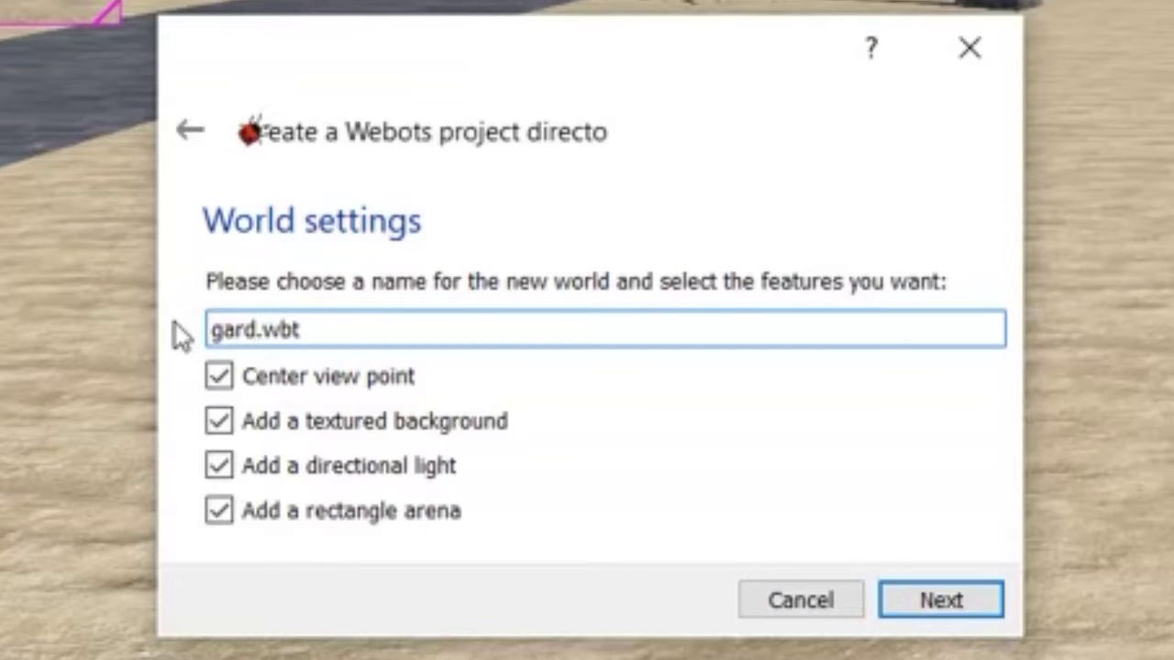
text(en)
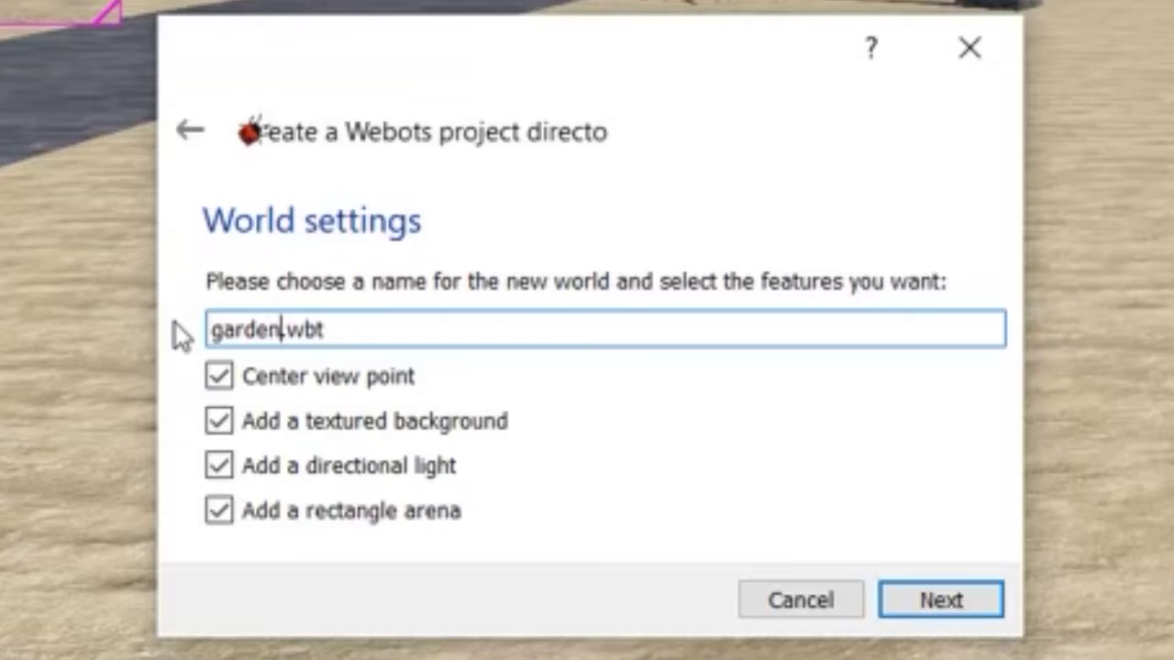
click(953, 601)
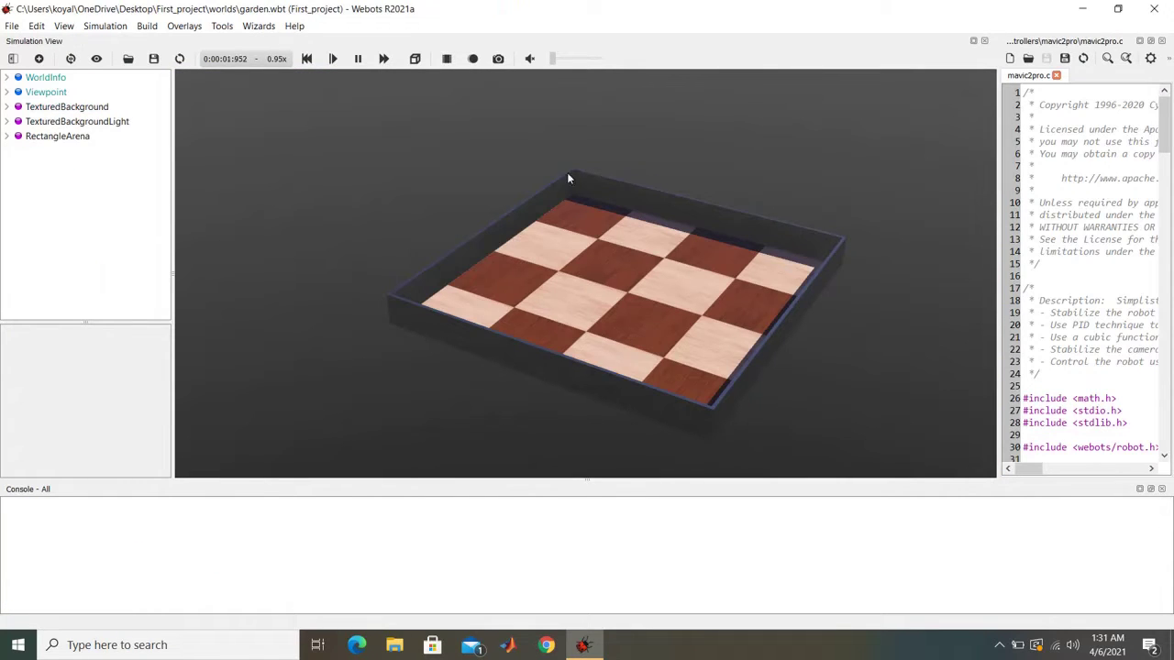
Close the mavic2pro.c file and the Text Editor dock, then orbit the arena view
click(1056, 75)
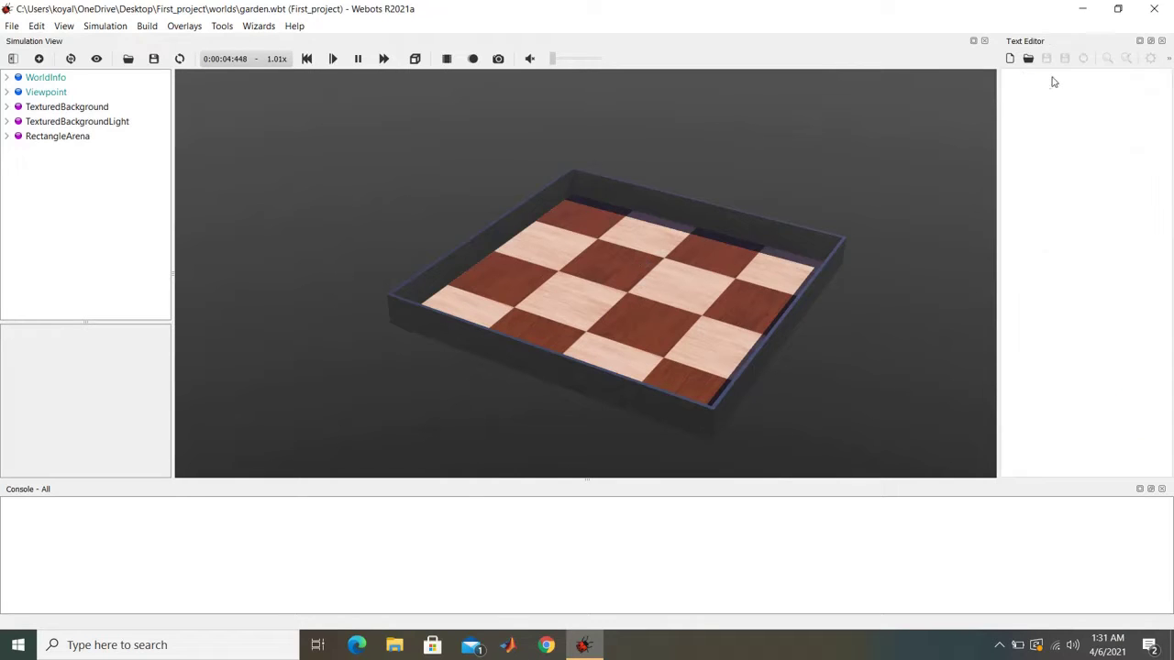
click(1162, 40)
mouse_move(613, 275)
mouse_down()
mouse_move(663, 248)
mouse_move(594, 272)
mouse_up()
drag(674, 284, 600, 267)
Select the arena, expand RectangleArena in the scene tree, and enlarge the tree panel
click(600, 267)
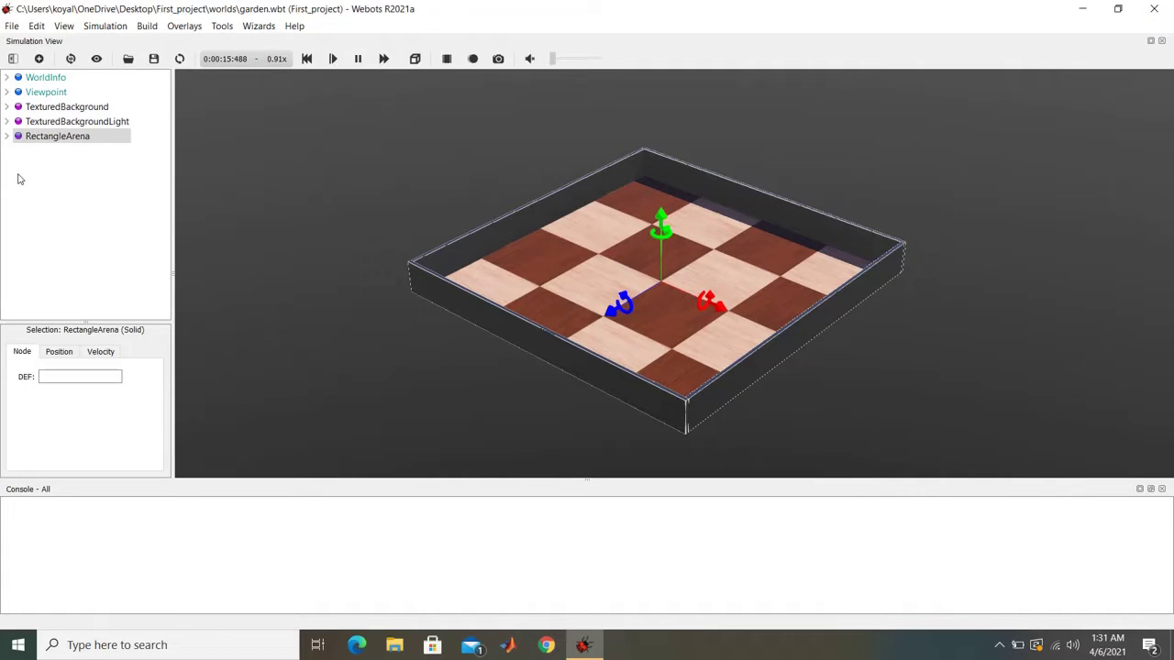
click(6, 135)
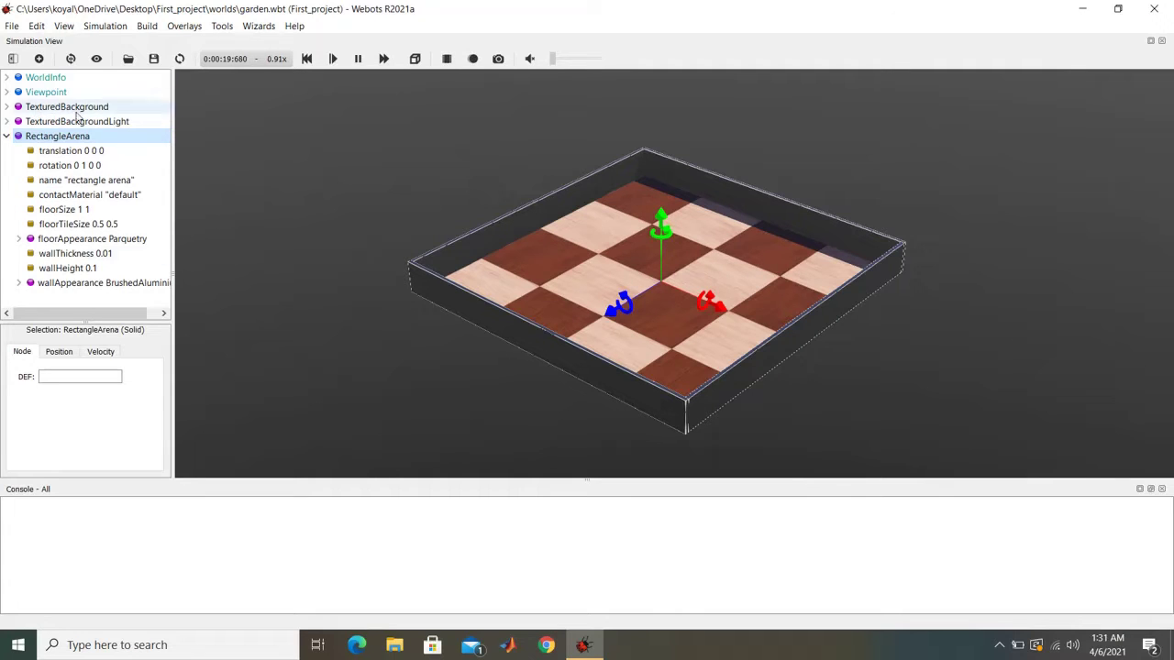
drag(66, 319, 79, 414)
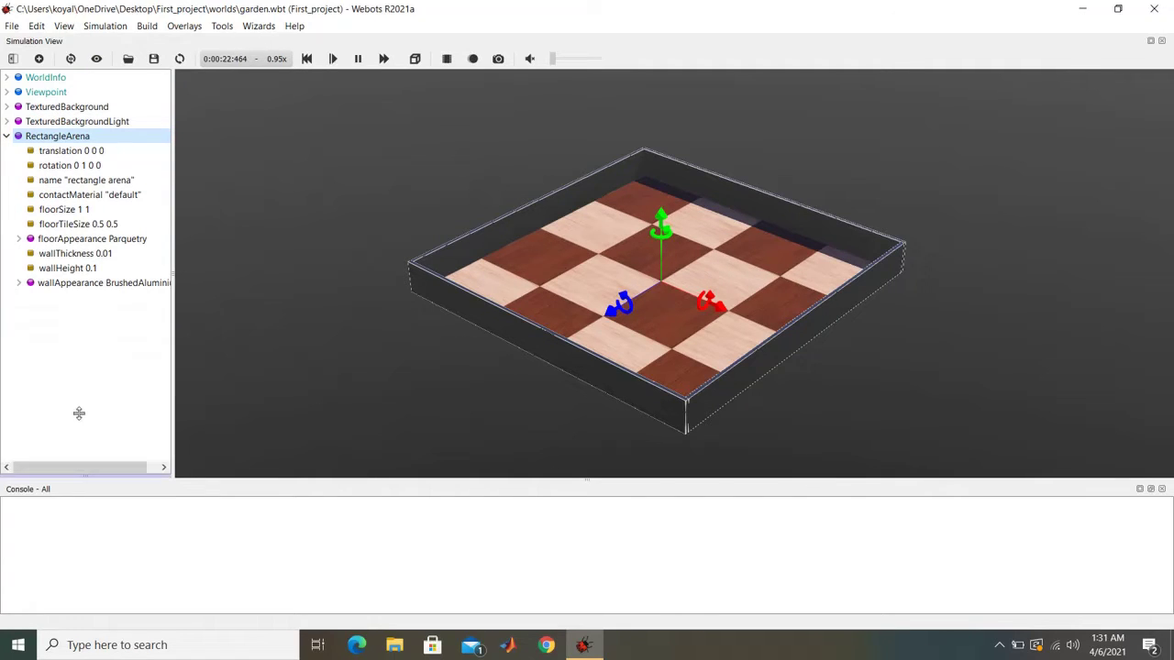
Set the RectangleArena floorSize to 10 x 10 and zoom out to see the whole floor
click(97, 212)
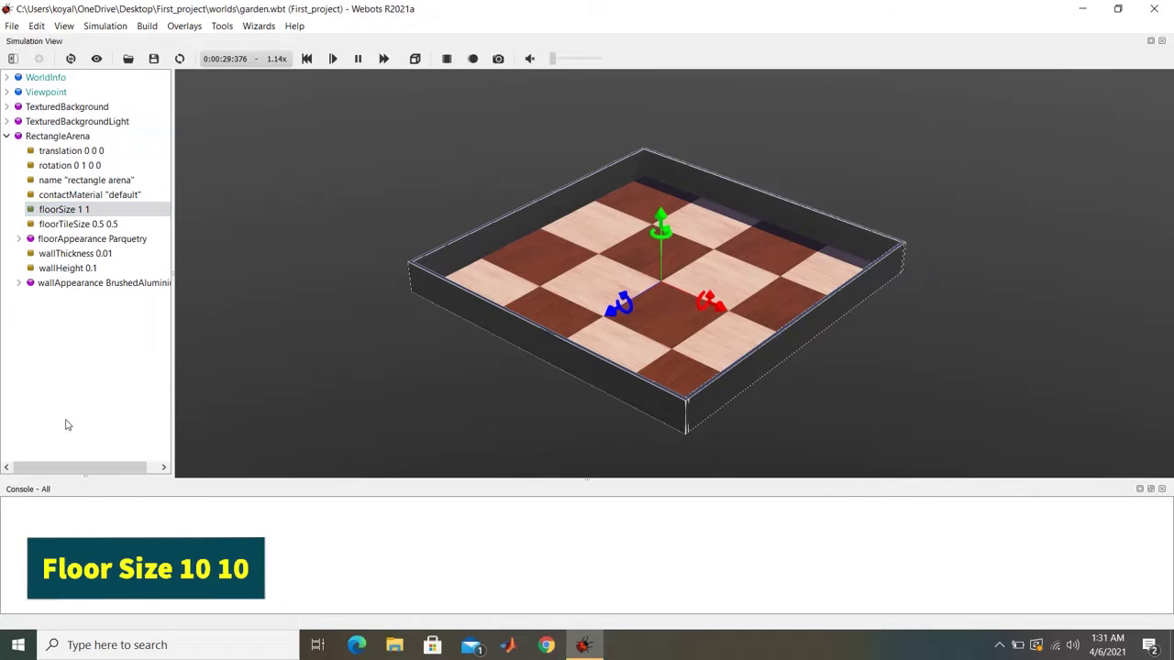
drag(85, 475, 90, 371)
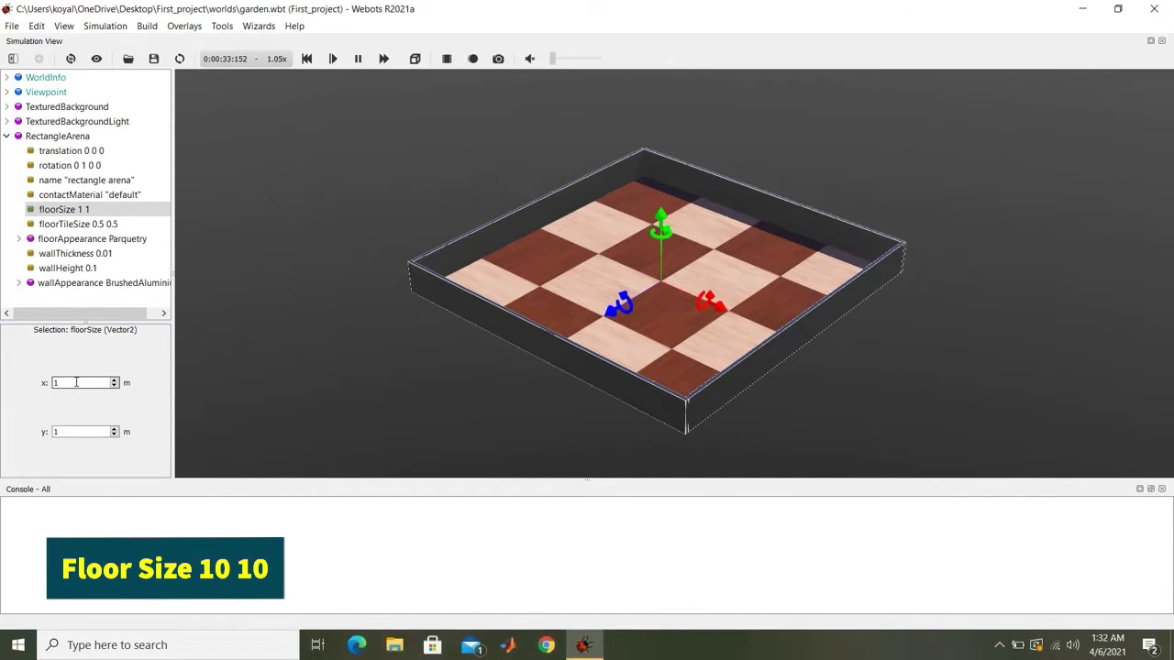
key(Tab)
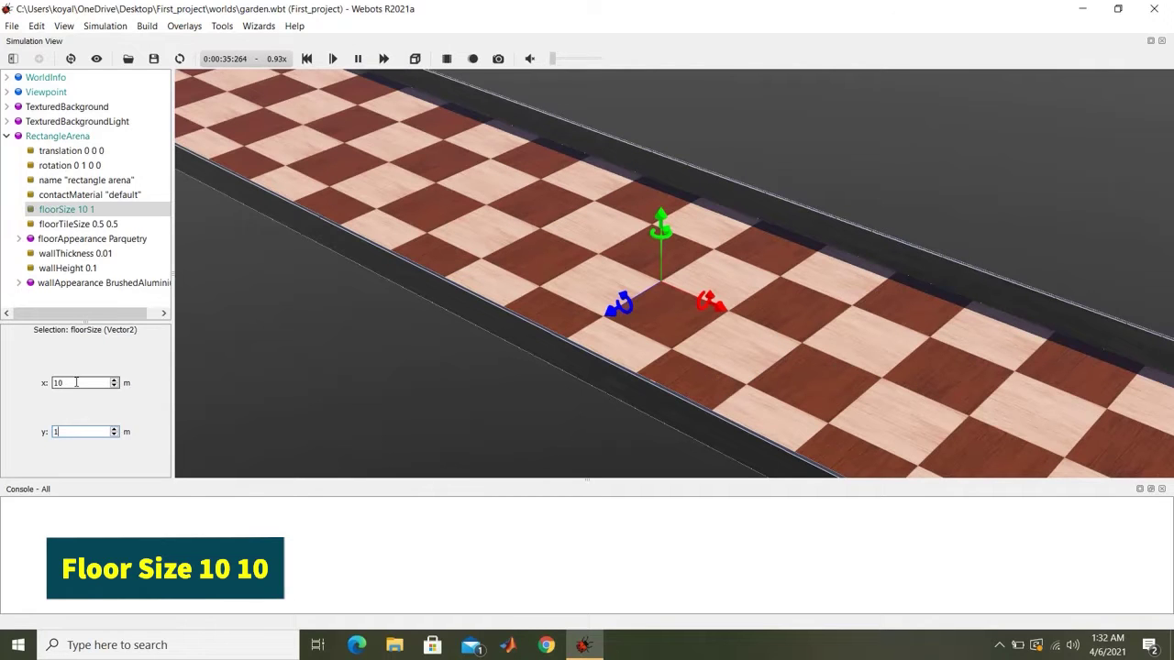
text(10)
key(Return)
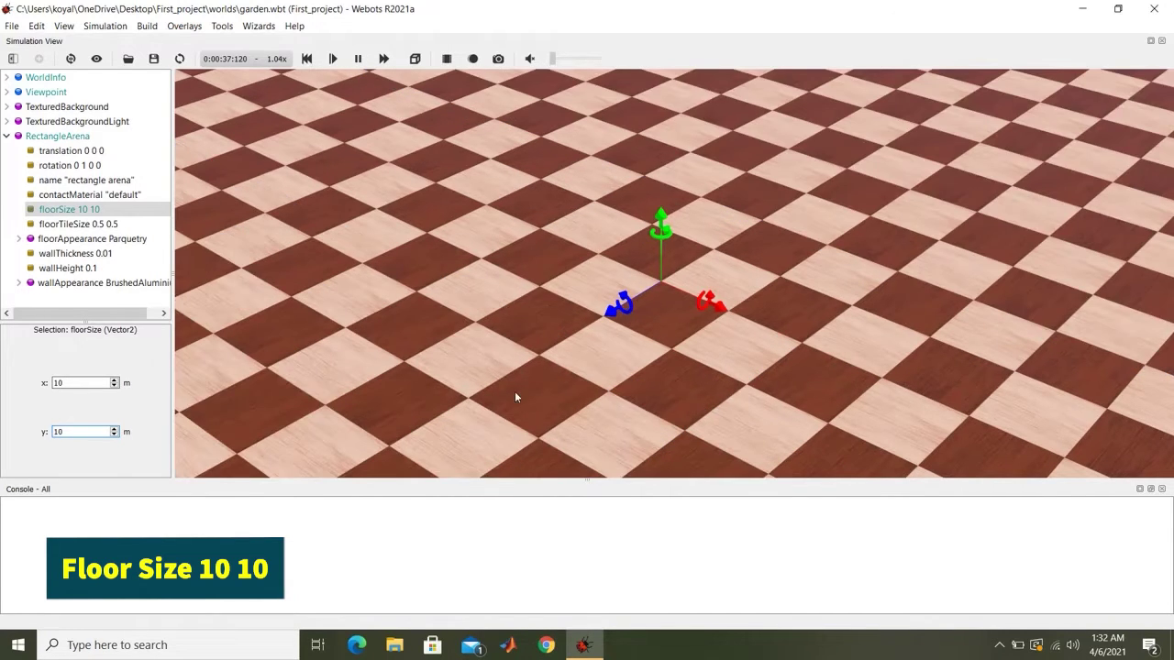
scroll(540, 391, down, 10)
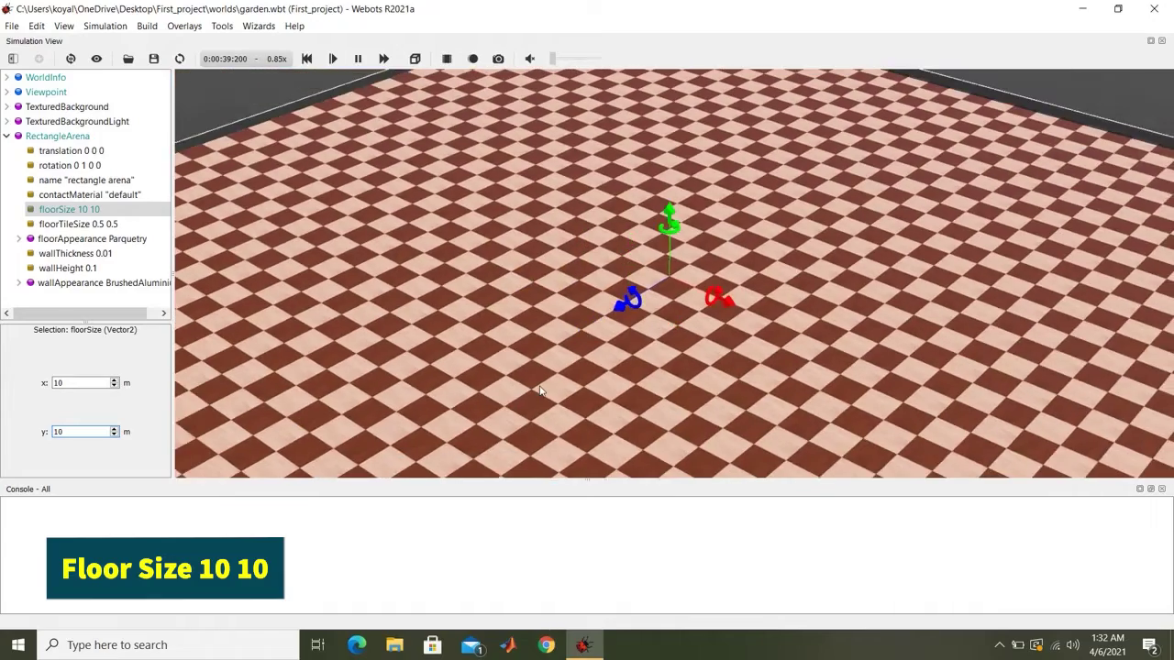
scroll(540, 392, down, 8)
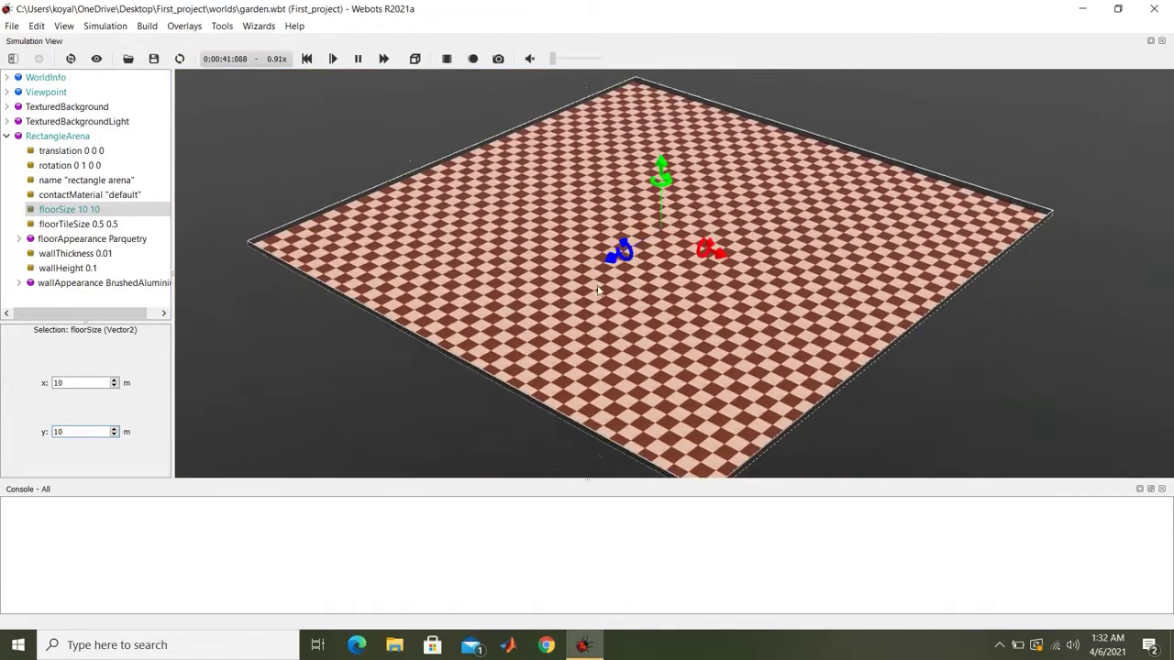
scroll(576, 315, up, 1)
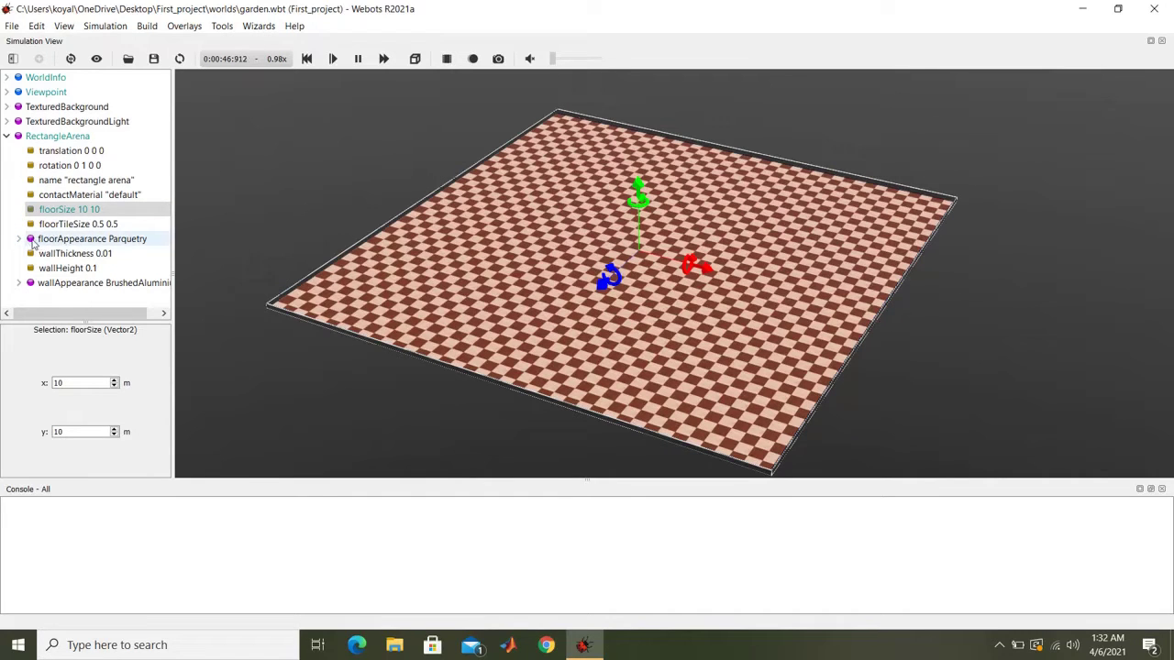
Change the floorAppearance Parquetry type to 'light strip' so the arena floor shows plain wood
click(21, 240)
click(89, 256)
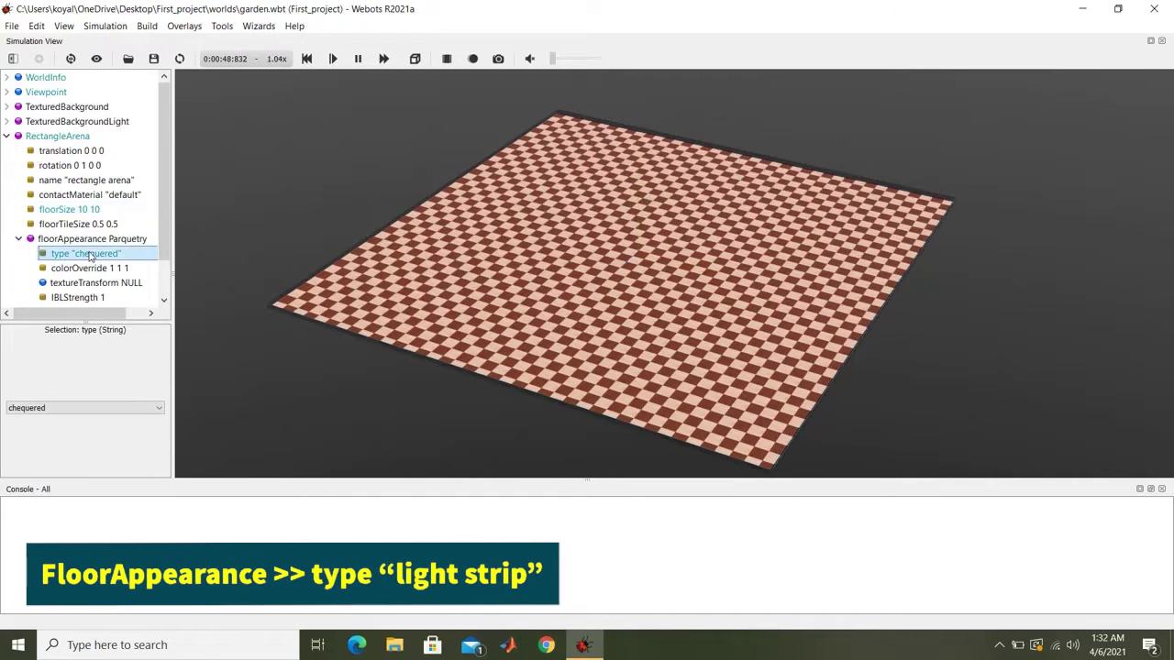
click(154, 409)
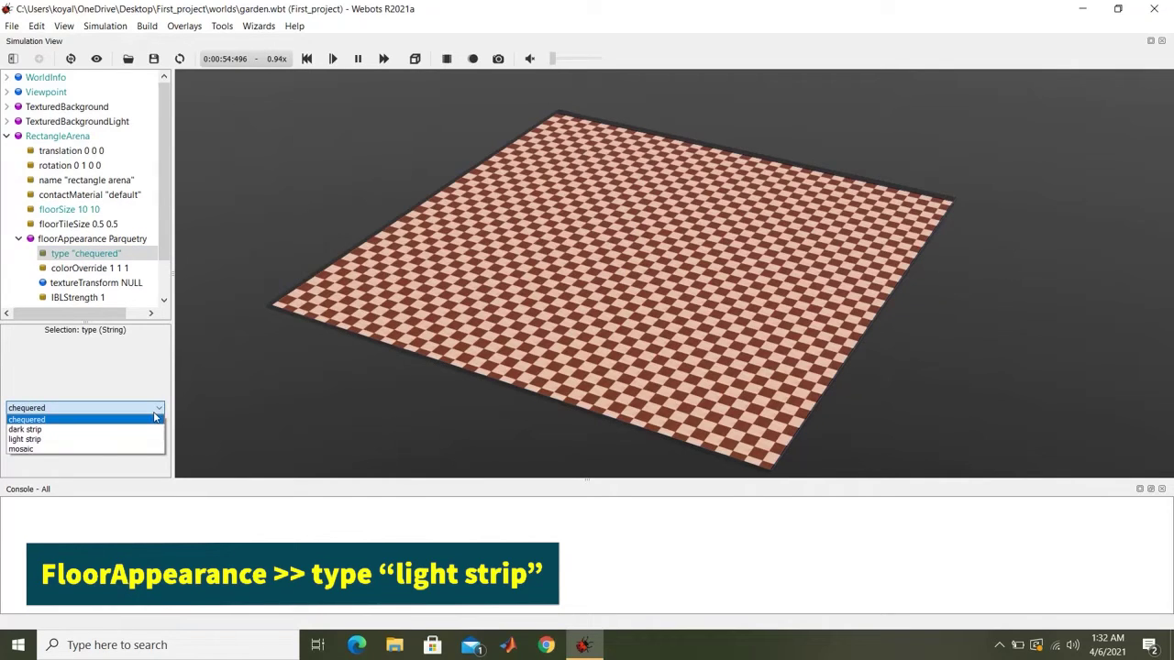
click(101, 439)
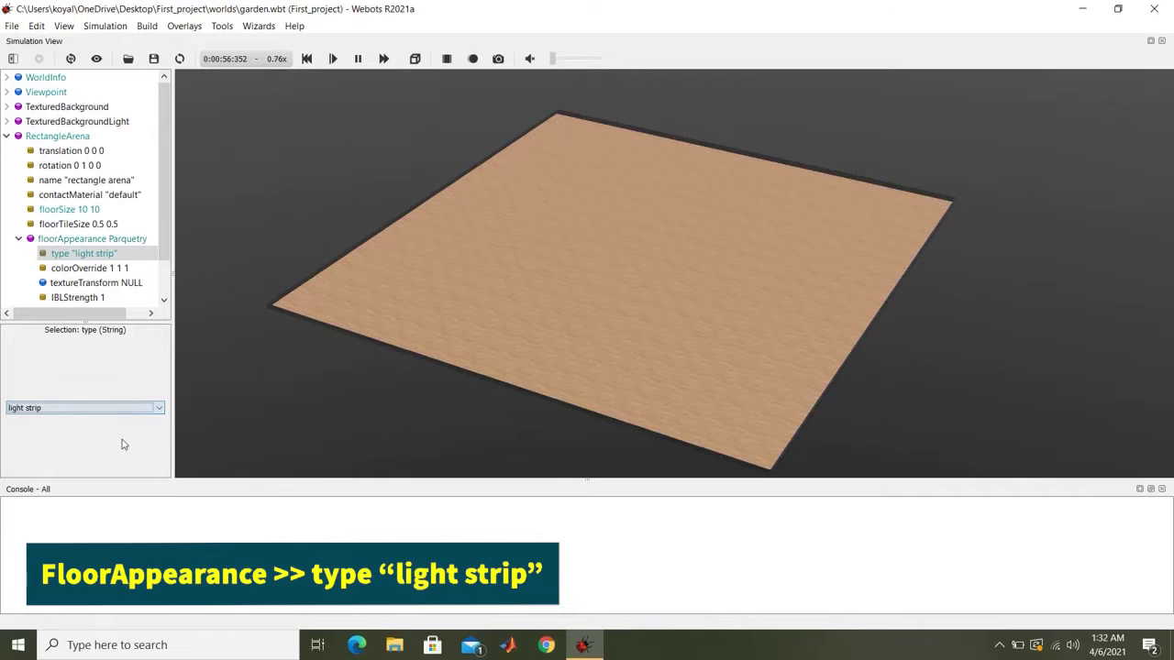
drag(516, 316, 649, 336)
scroll(633, 354, up, 5)
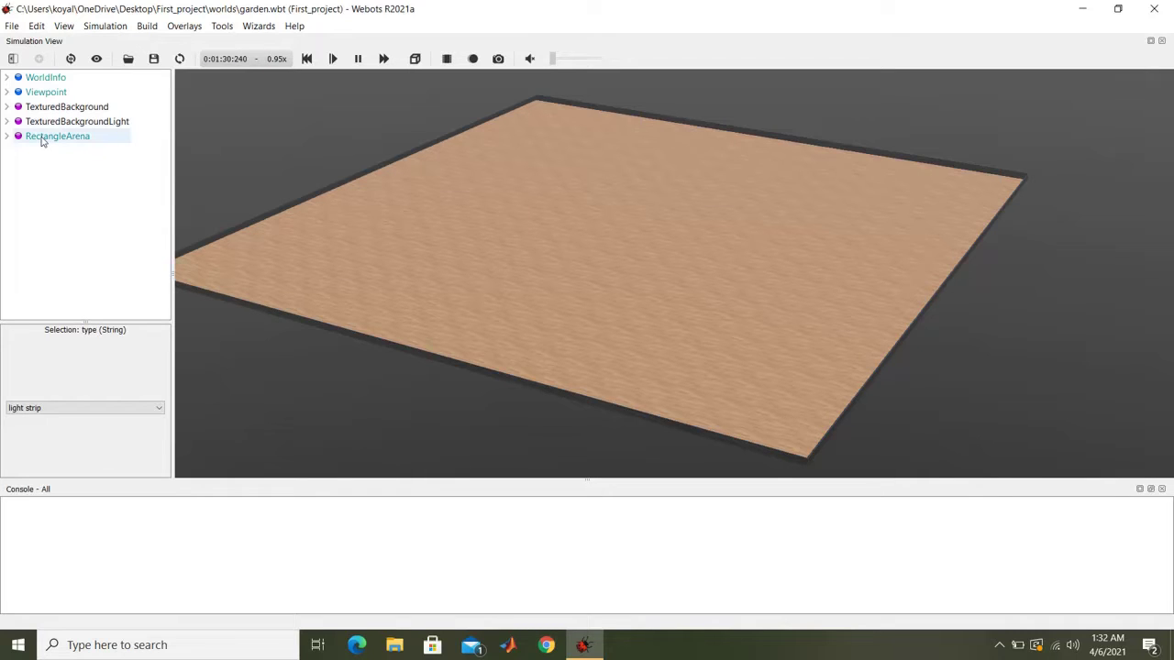
Add a Slide from PROTO nodes (Webots Projects) > objects > garden after the RectangleArena
click(41, 137)
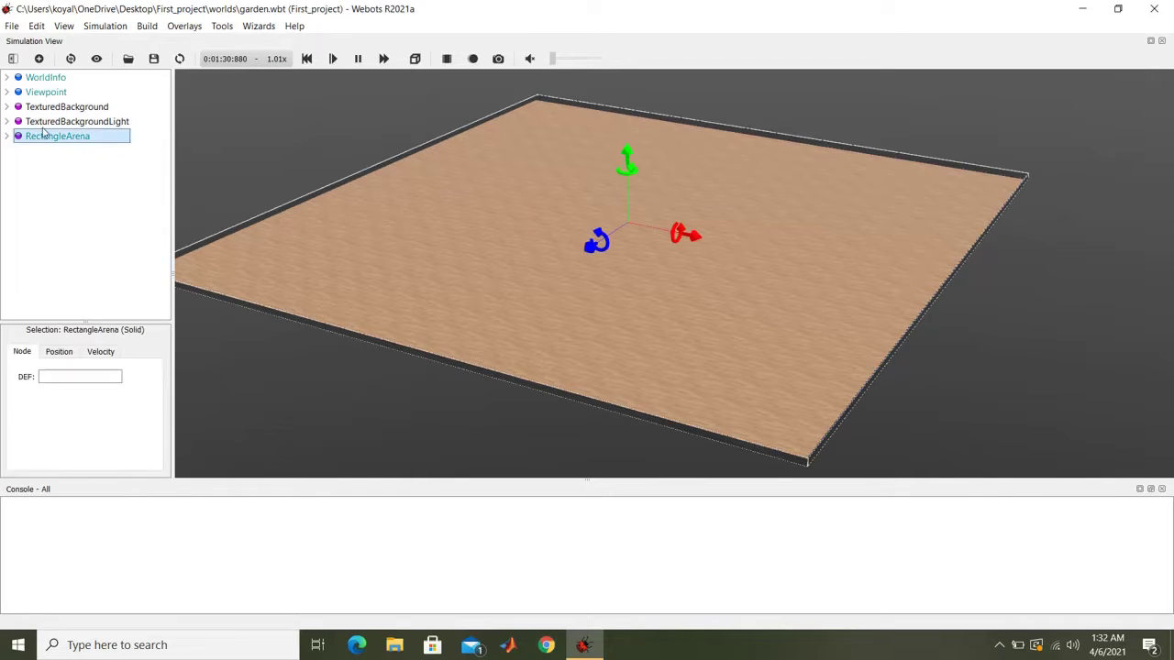
click(39, 60)
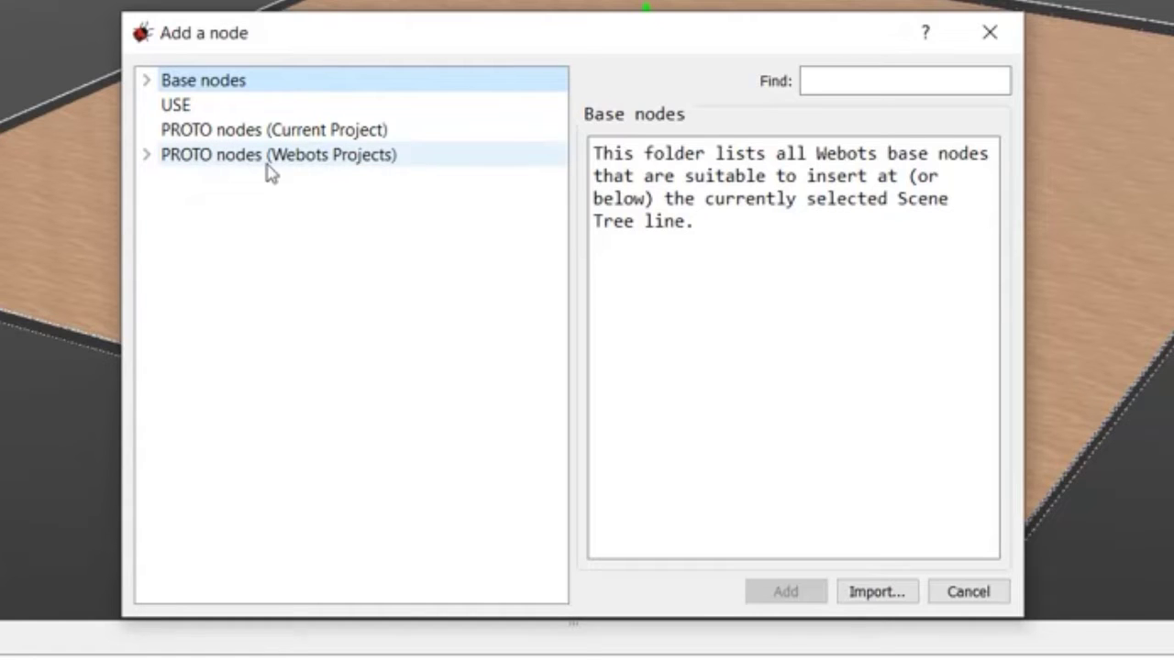
click(148, 157)
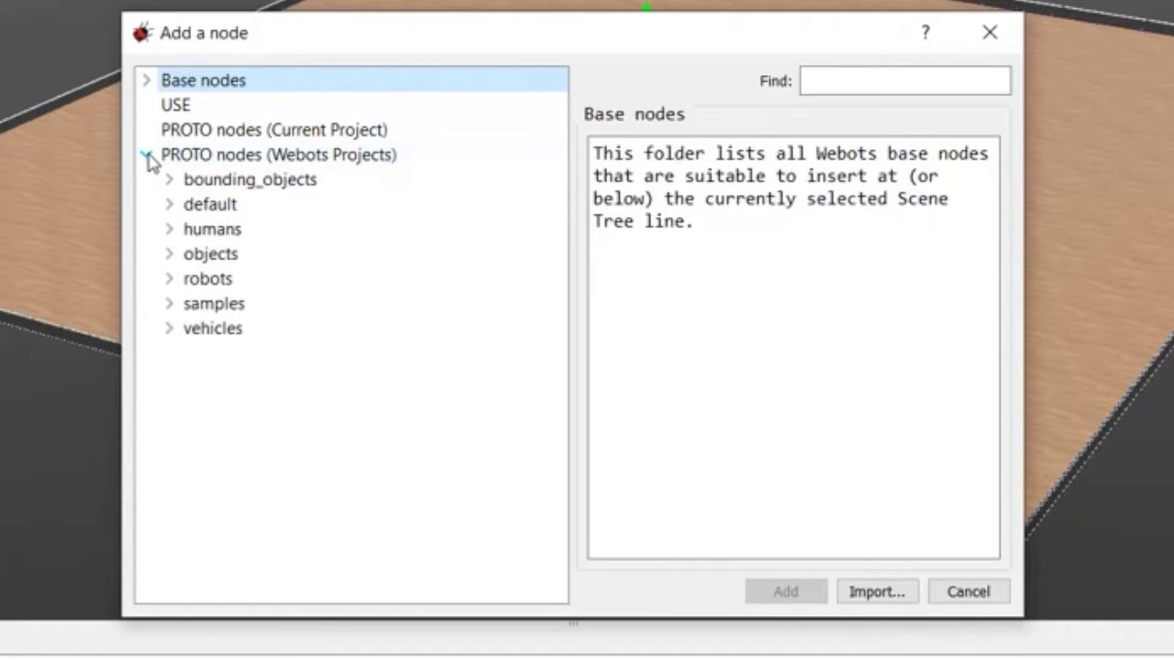
click(168, 256)
scroll(175, 353, down, 4)
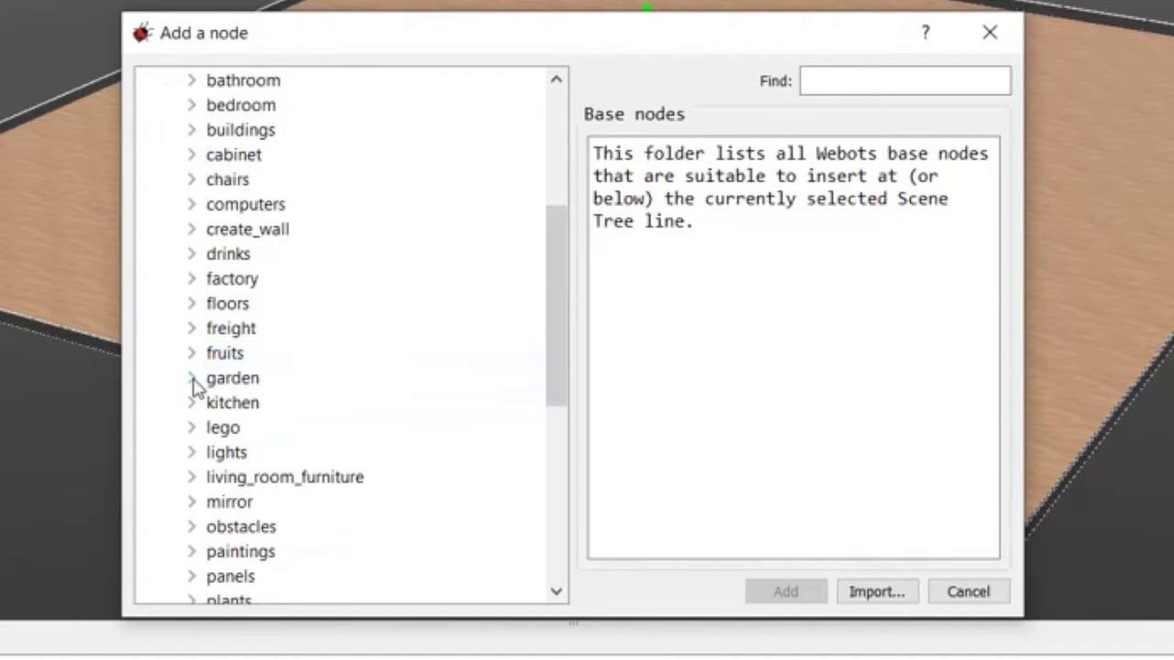
click(191, 378)
scroll(197, 387, down, 2)
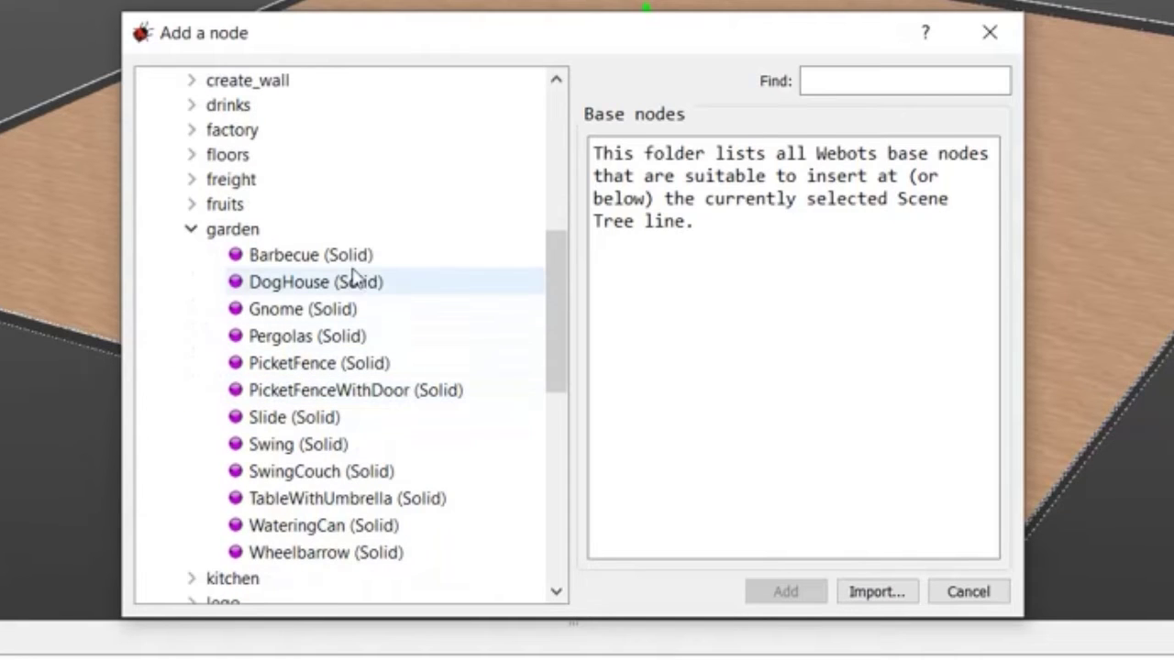
click(294, 254)
click(343, 283)
click(341, 335)
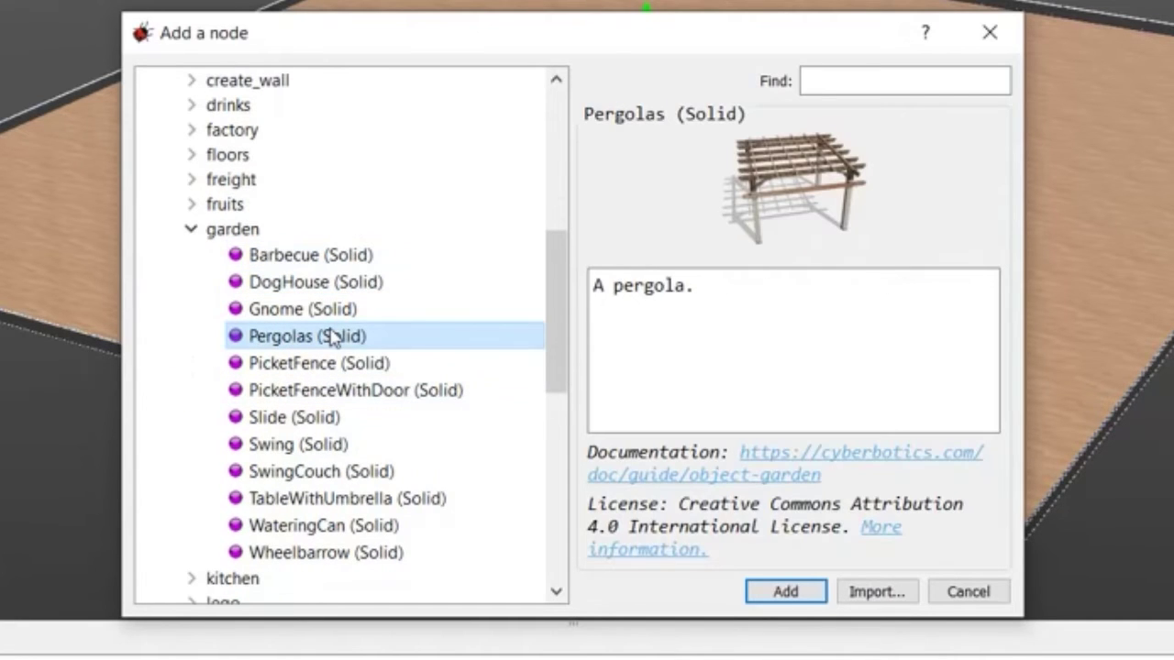
click(314, 415)
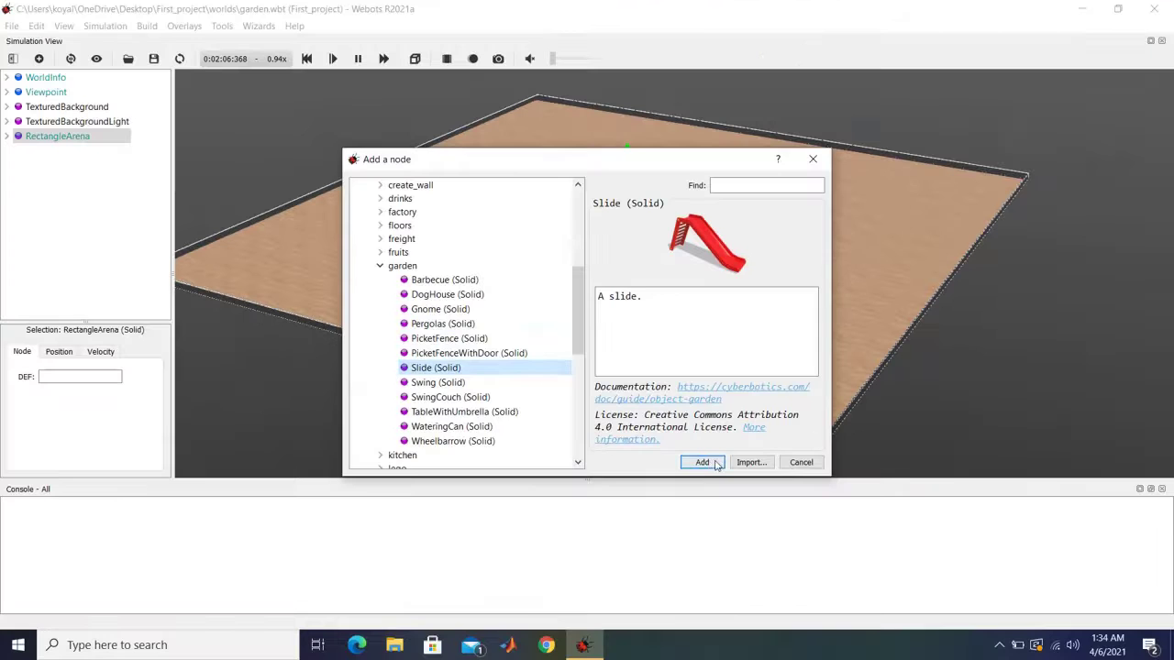
click(703, 462)
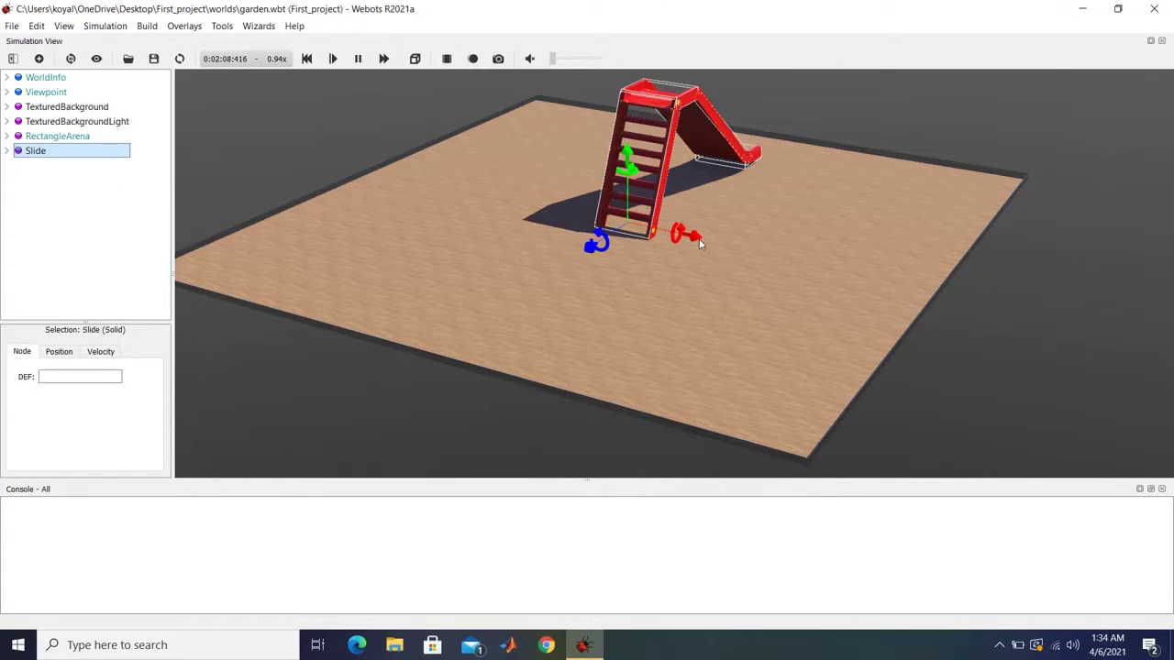
Drag the slide from the arena centre toward the front-left corner of the floor
drag(700, 241, 500, 218)
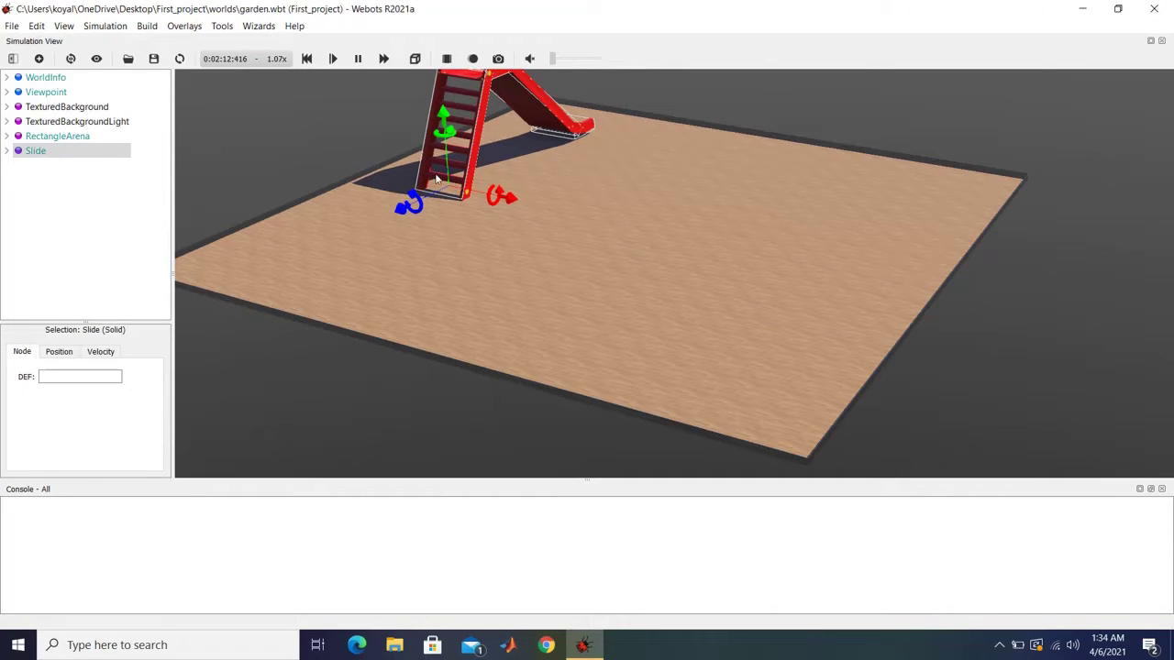
drag(404, 209, 181, 301)
drag(323, 292, 286, 282)
scroll(324, 282, up, 3)
scroll(495, 325, down, 5)
scroll(500, 314, up, 3)
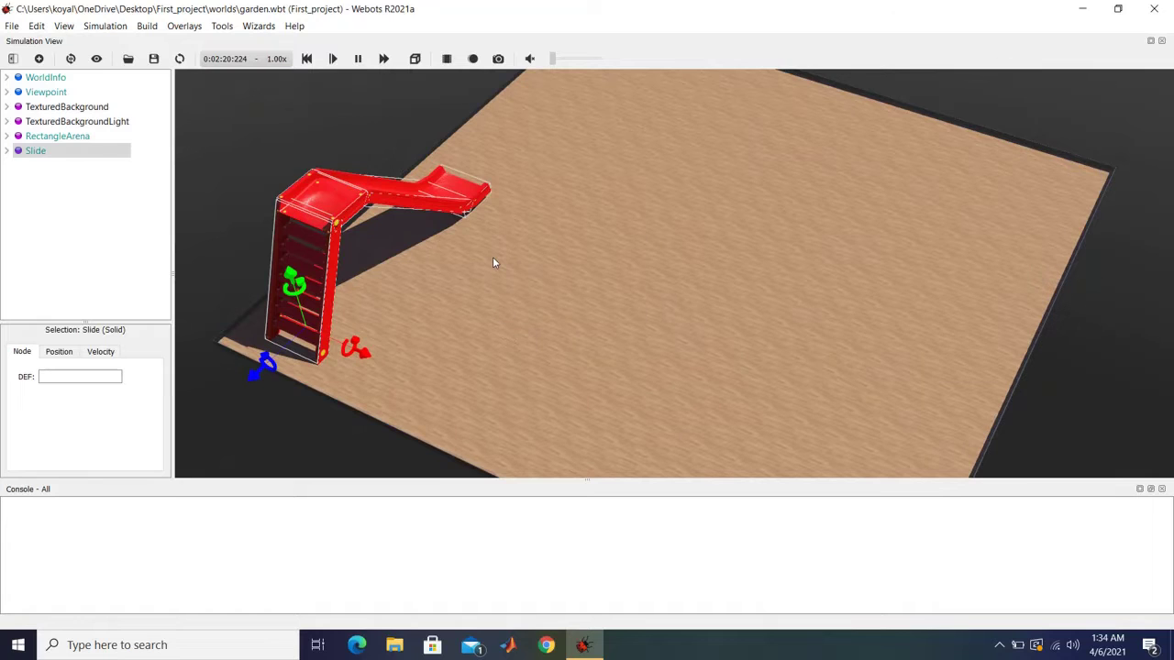
scroll(493, 259, down, 5)
scroll(562, 247, up, 3)
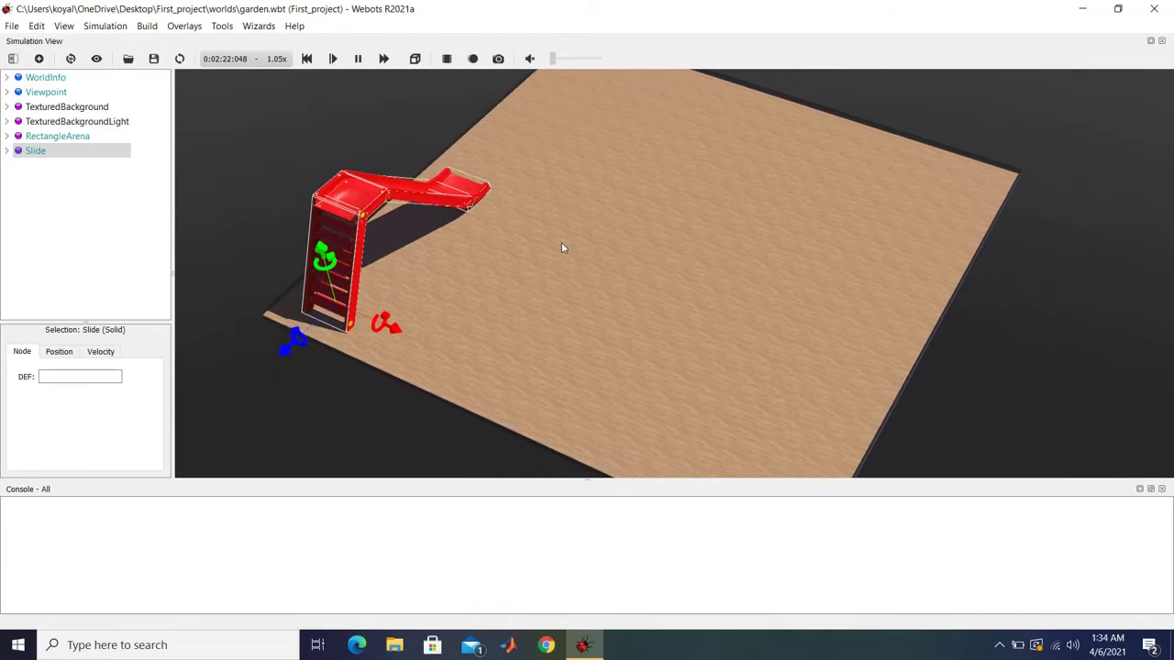
Add a Swing from PROTO nodes (Webots Projects) > objects > garden
click(40, 60)
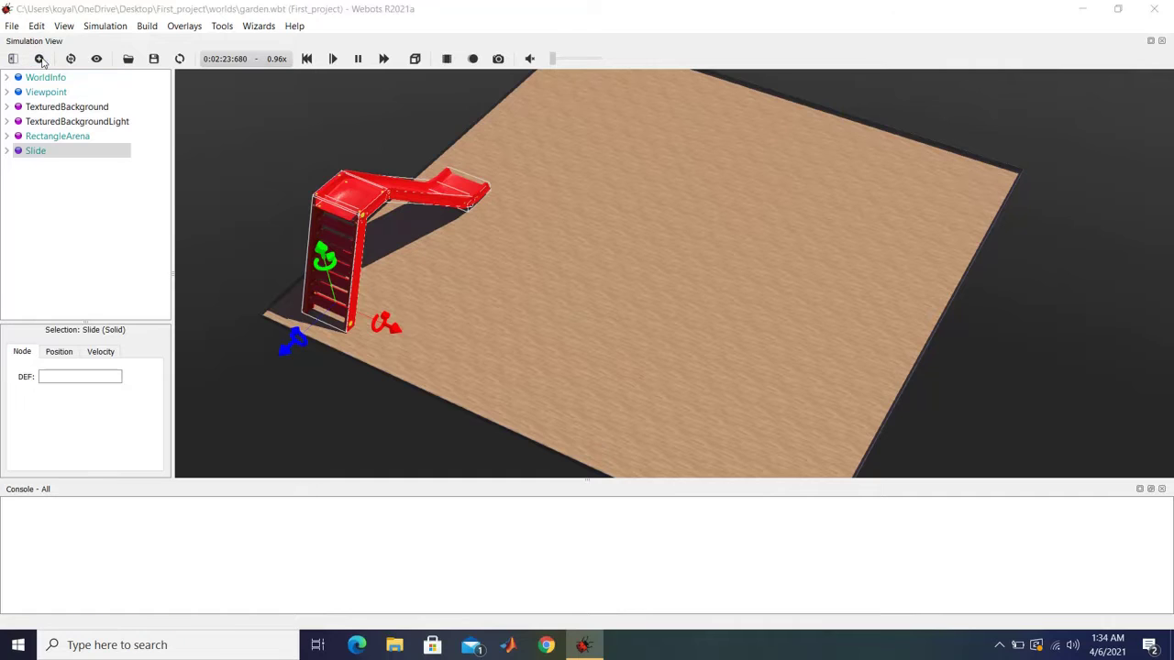
click(365, 227)
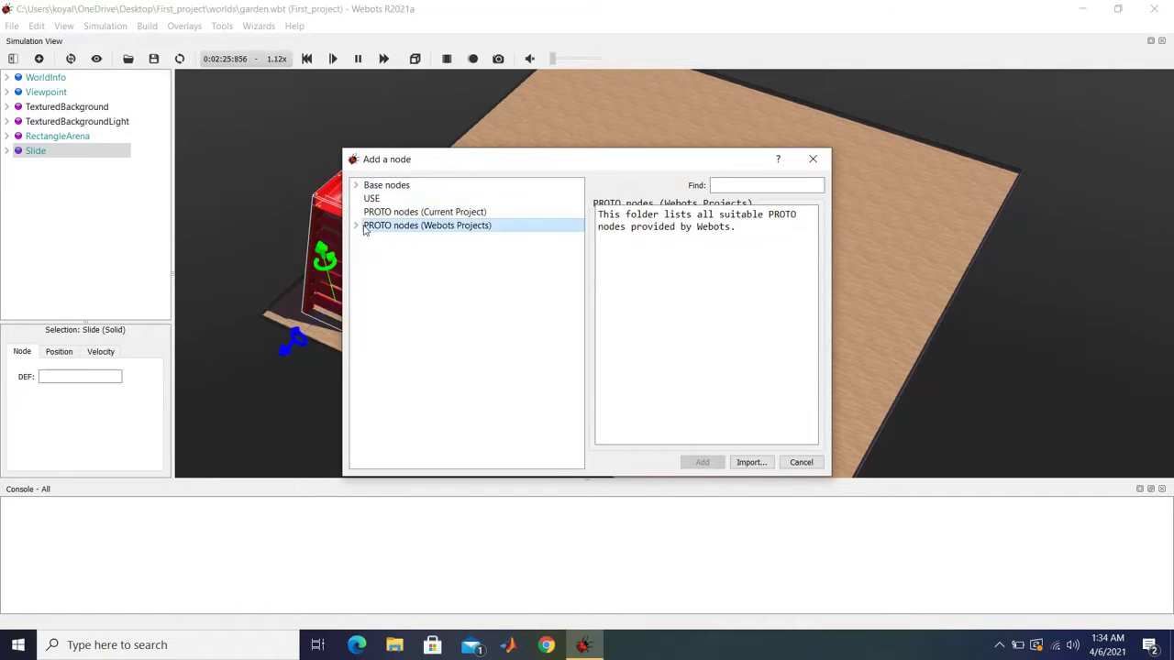
click(355, 226)
click(367, 279)
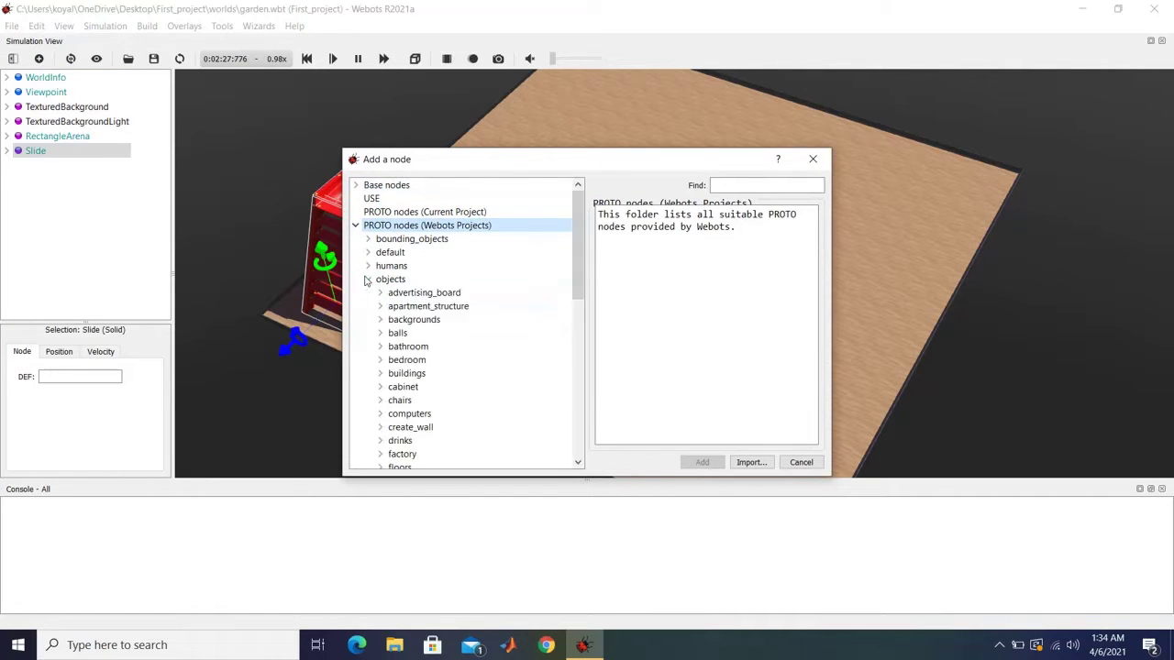
scroll(407, 385, down, 4)
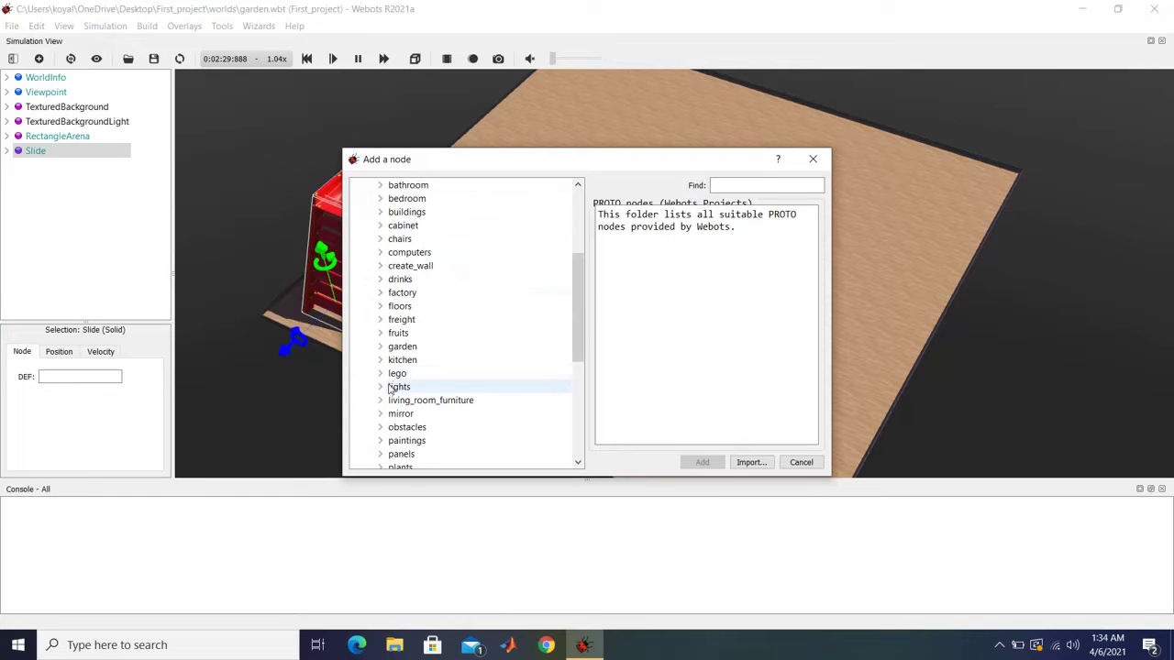
click(378, 348)
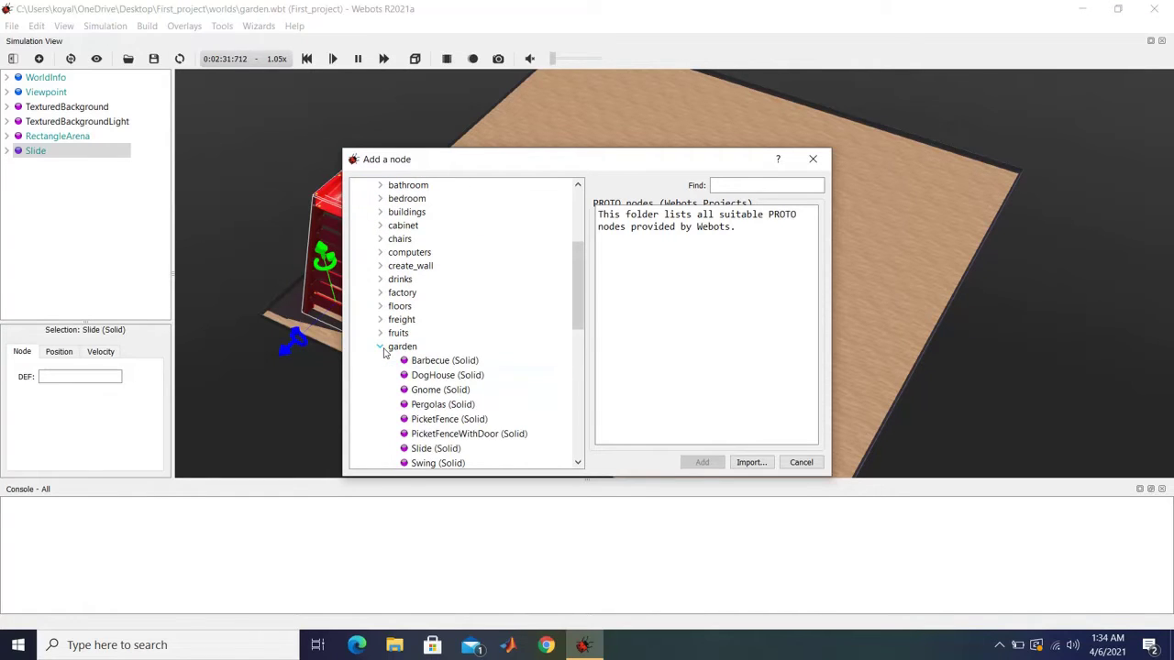
scroll(437, 426, down, 2)
click(438, 422)
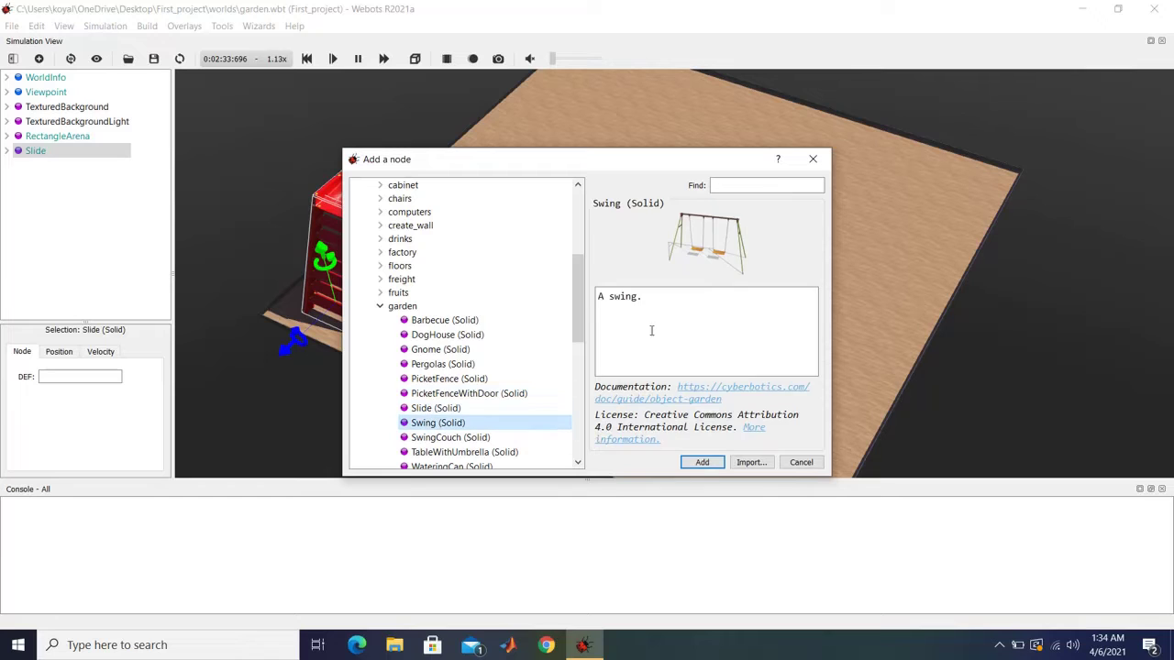
click(703, 463)
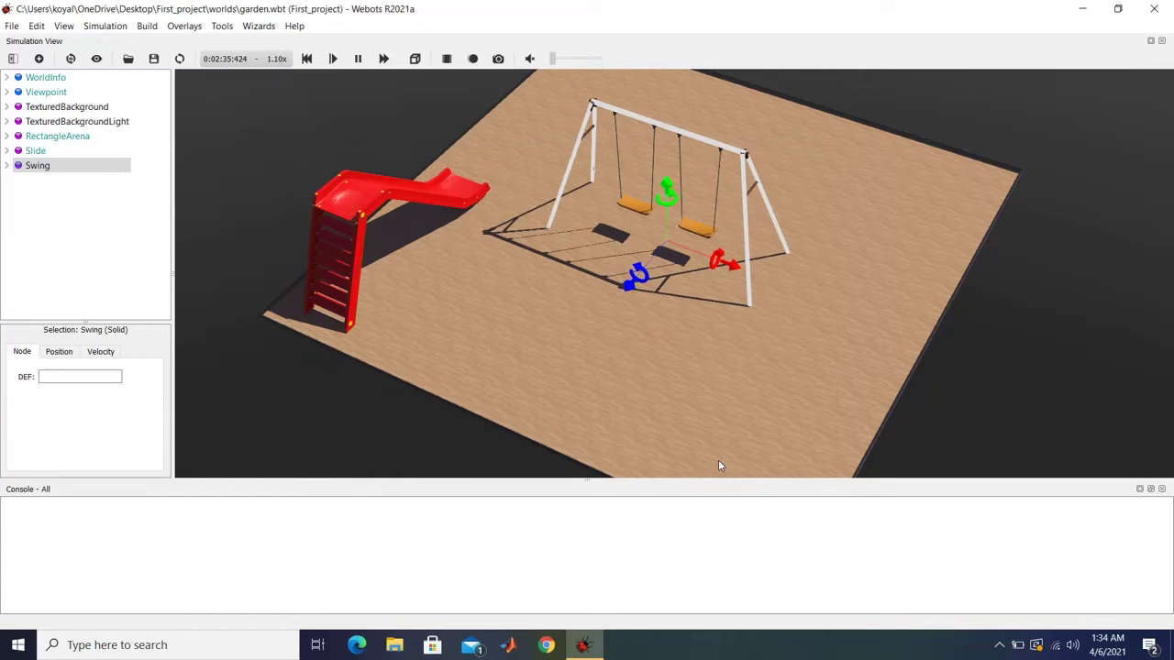
Drag the swing toward the front of the arena beside the slide
drag(631, 296, 419, 395)
drag(614, 421, 642, 369)
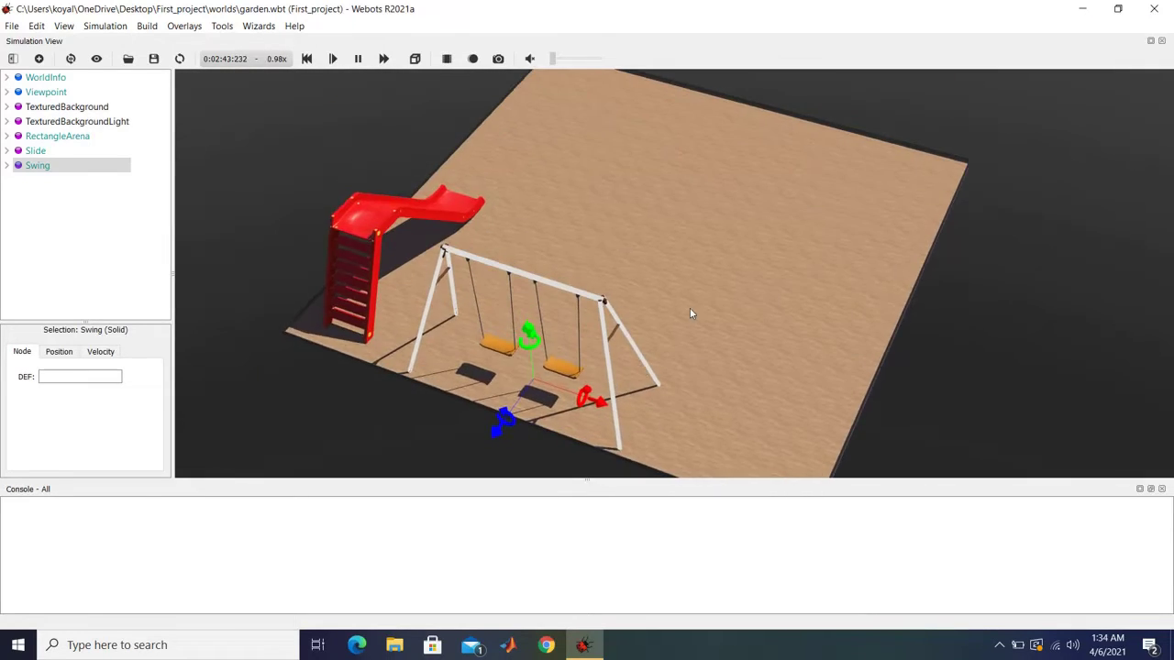
scroll(679, 321, down, 3)
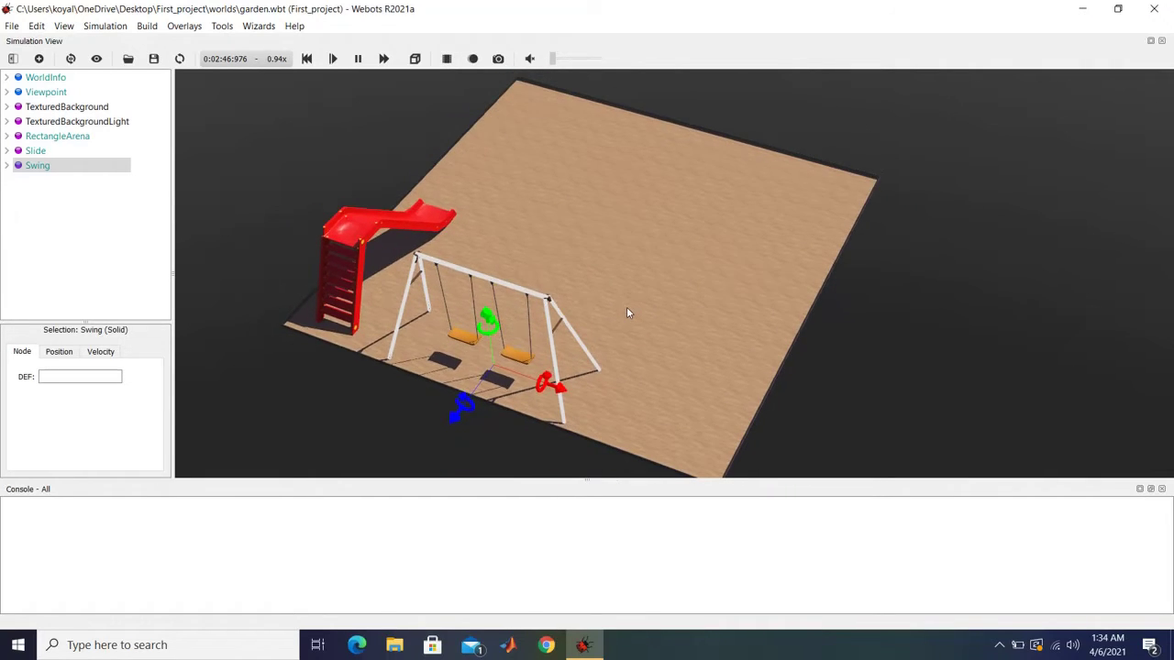
right_drag(628, 312, 662, 351)
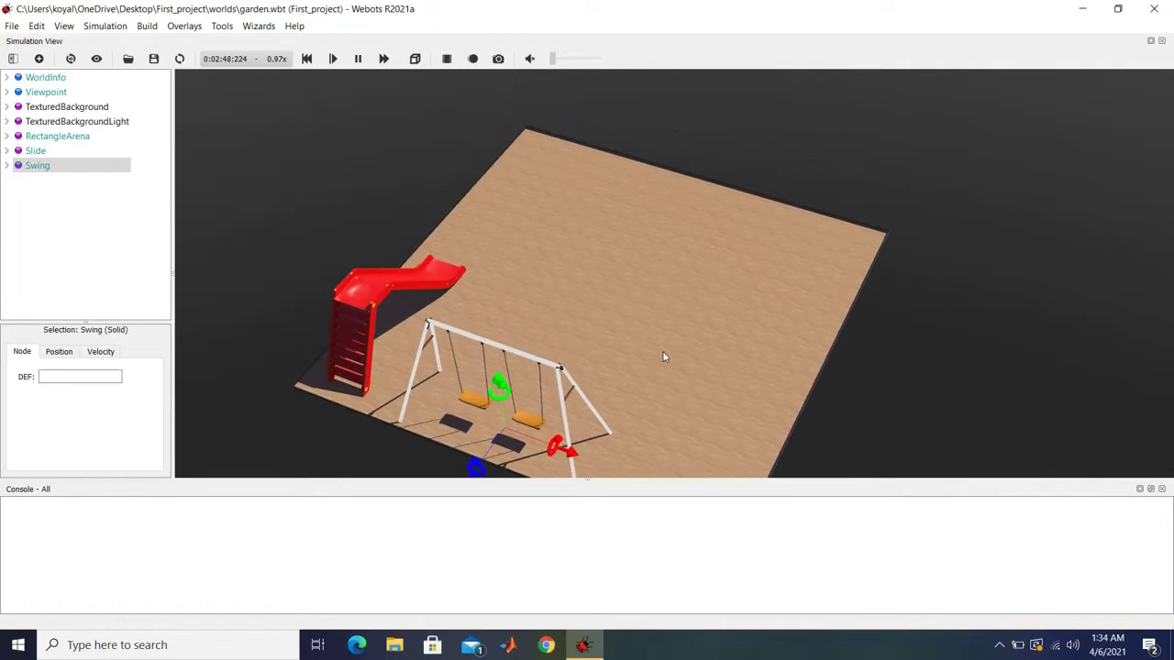
Add a Barbecue from the garden objects and move it farther back in the arena
click(38, 58)
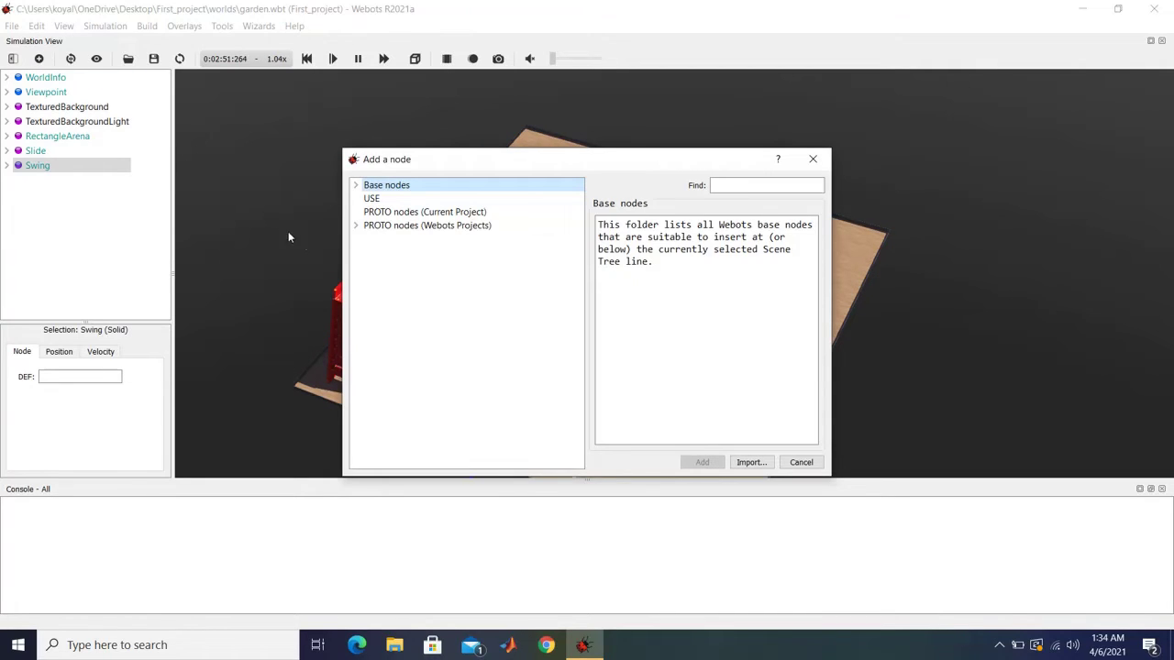
click(355, 226)
click(367, 278)
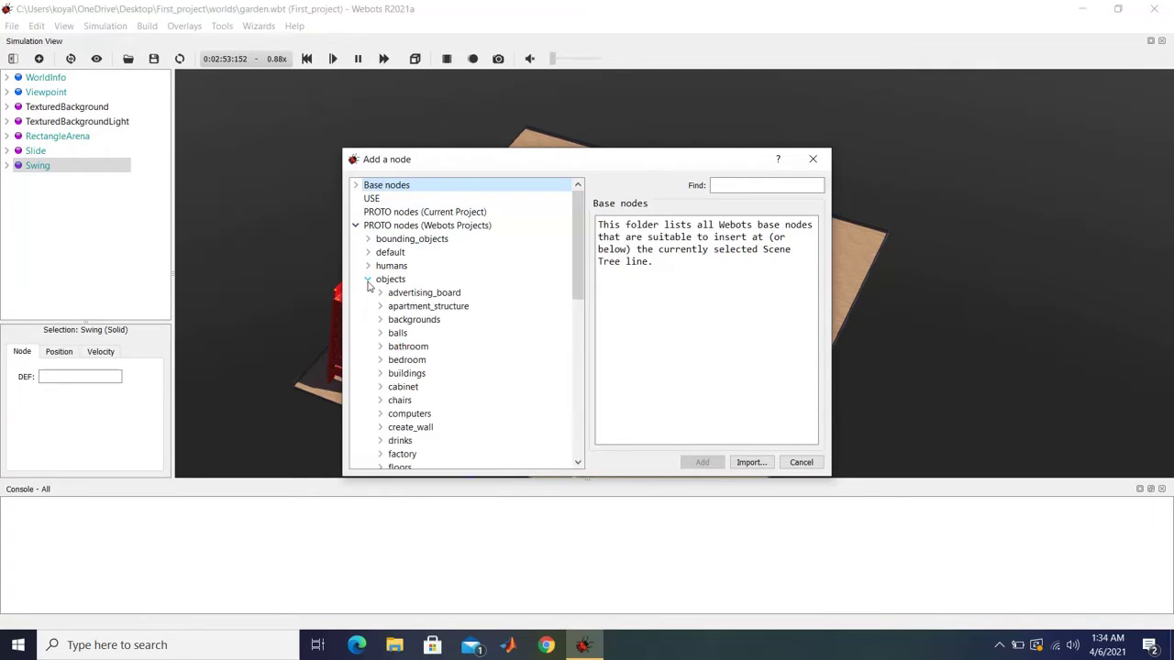
scroll(410, 344, down, 3)
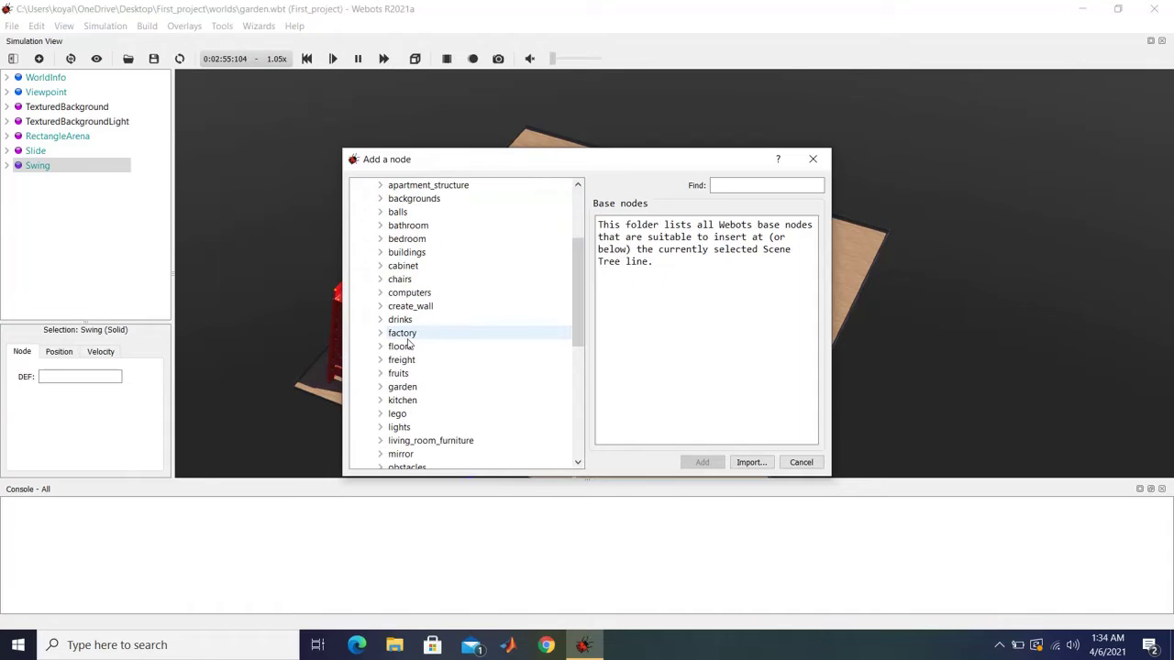
scroll(409, 345, down, 3)
double_click(409, 342)
click(430, 358)
click(702, 462)
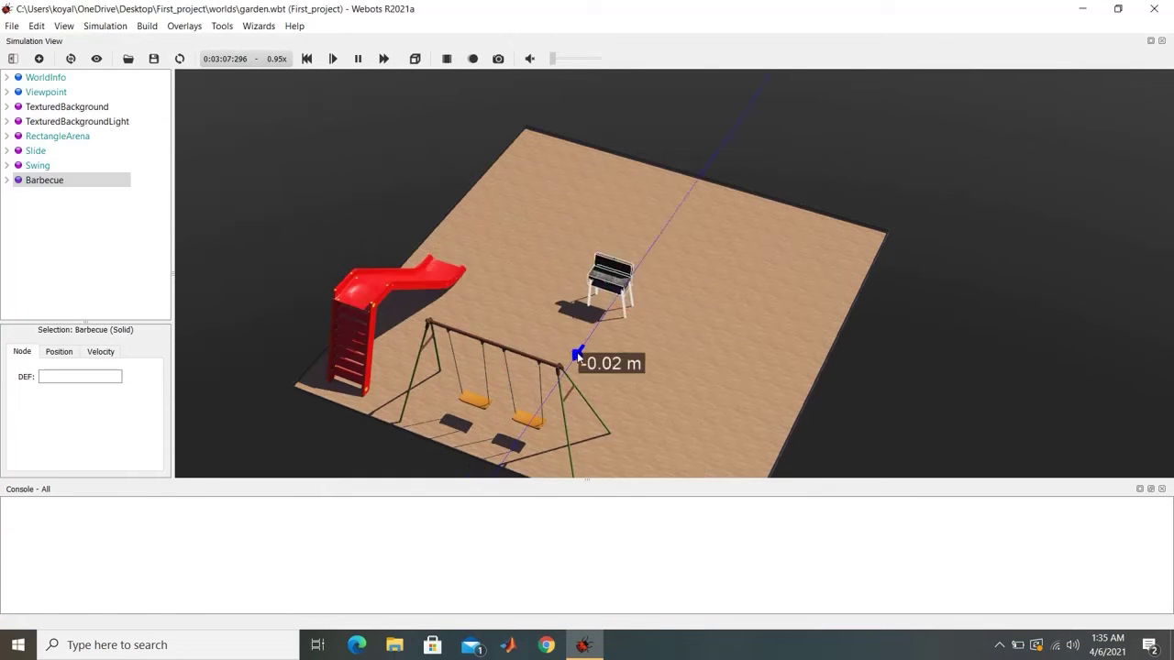
drag(595, 294, 627, 216)
Add a DogHouse from the garden objects and slide it sideways across the floor
click(38, 58)
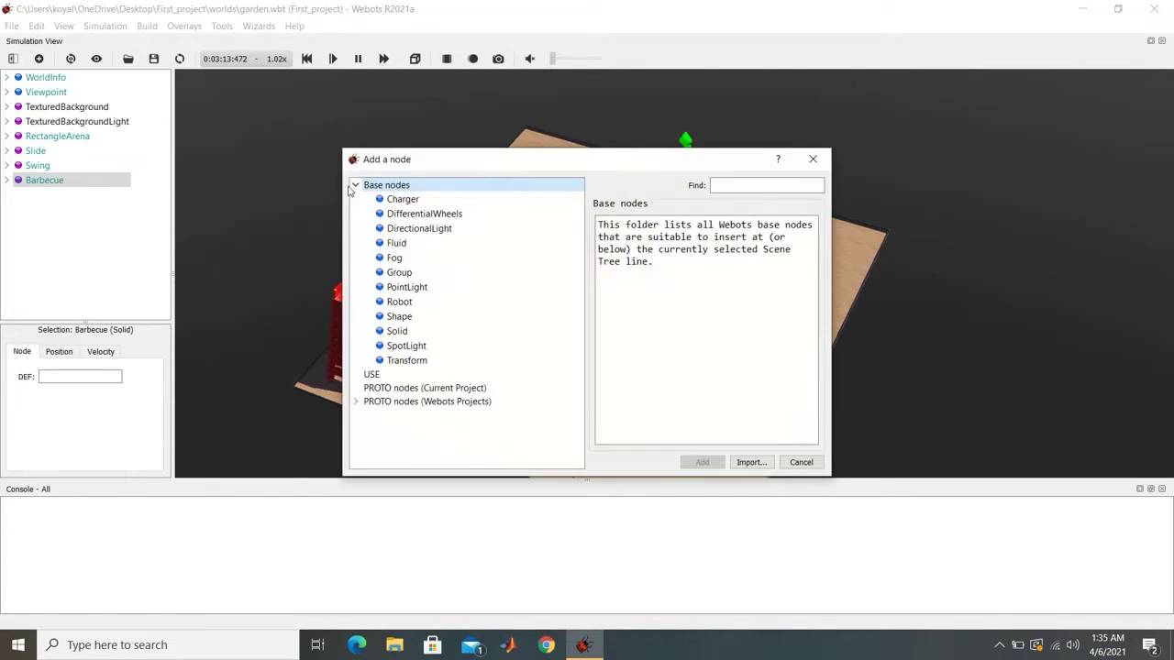
click(355, 184)
click(356, 227)
click(367, 281)
scroll(432, 390, down, 3)
double_click(427, 390)
scroll(458, 351, down, 2)
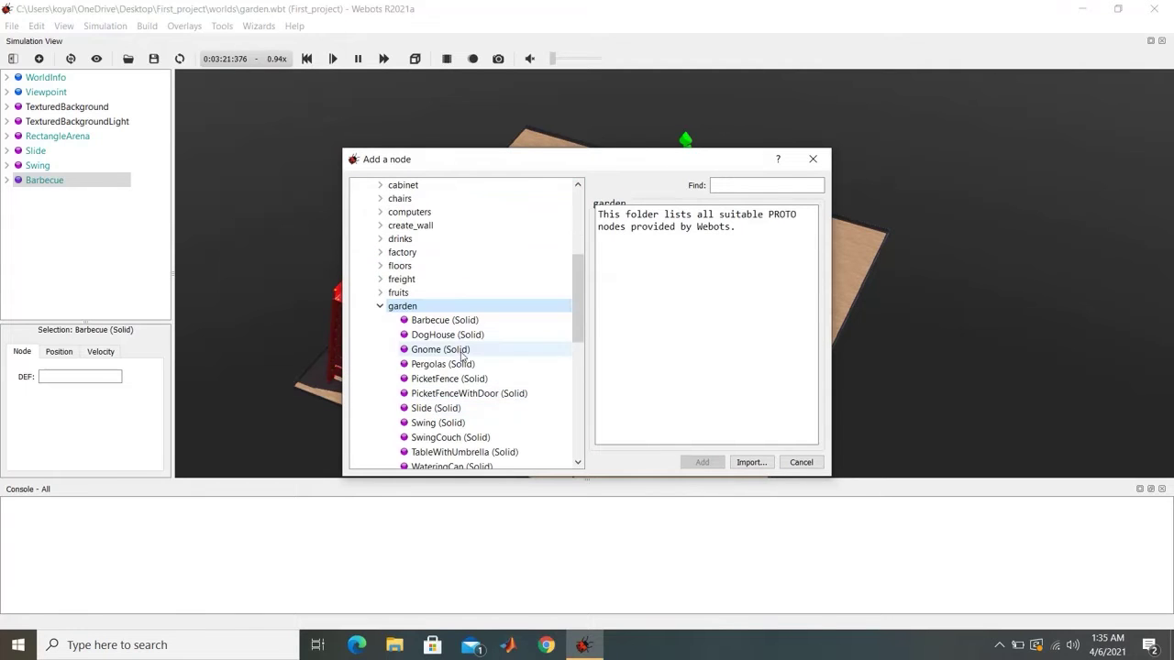
click(445, 335)
click(706, 462)
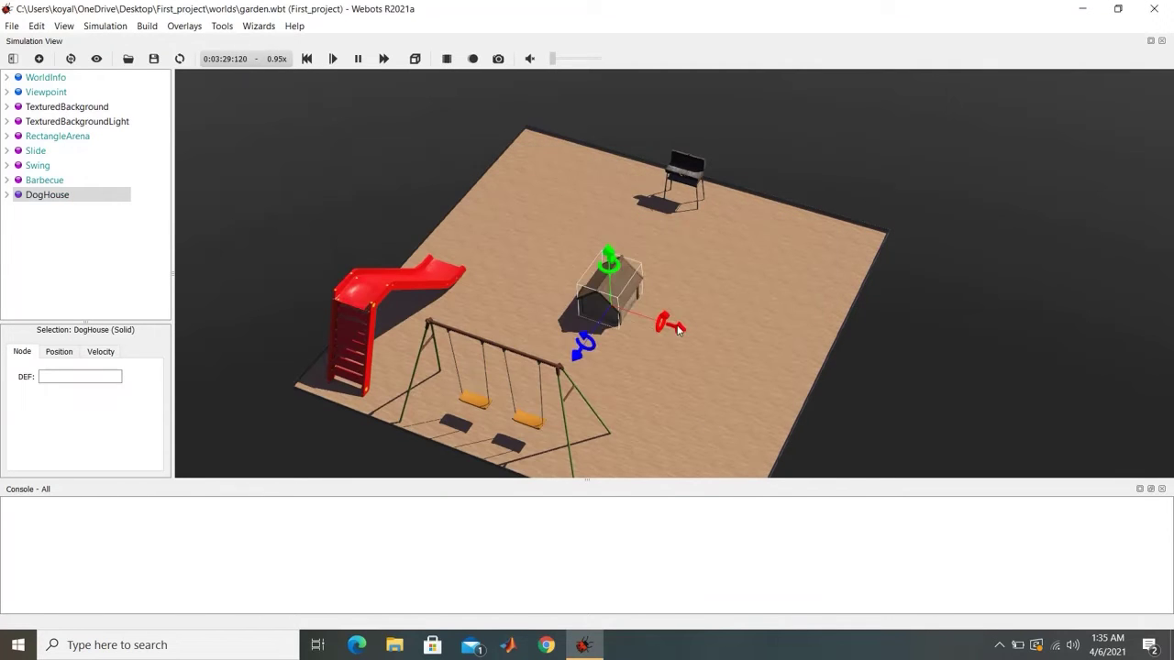
drag(678, 330, 646, 339)
Shift the swing right and the slide about 0.59 m, then place and turn the SwingCouch
click(647, 339)
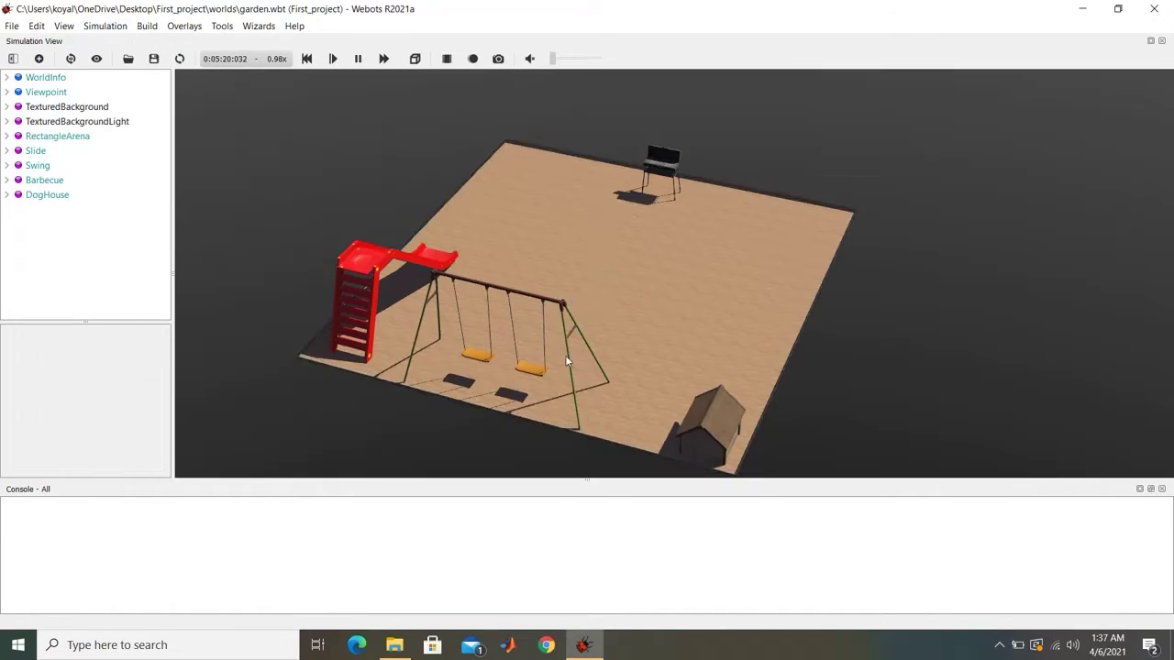
click(565, 354)
drag(538, 379, 603, 394)
click(415, 313)
drag(404, 367, 440, 368)
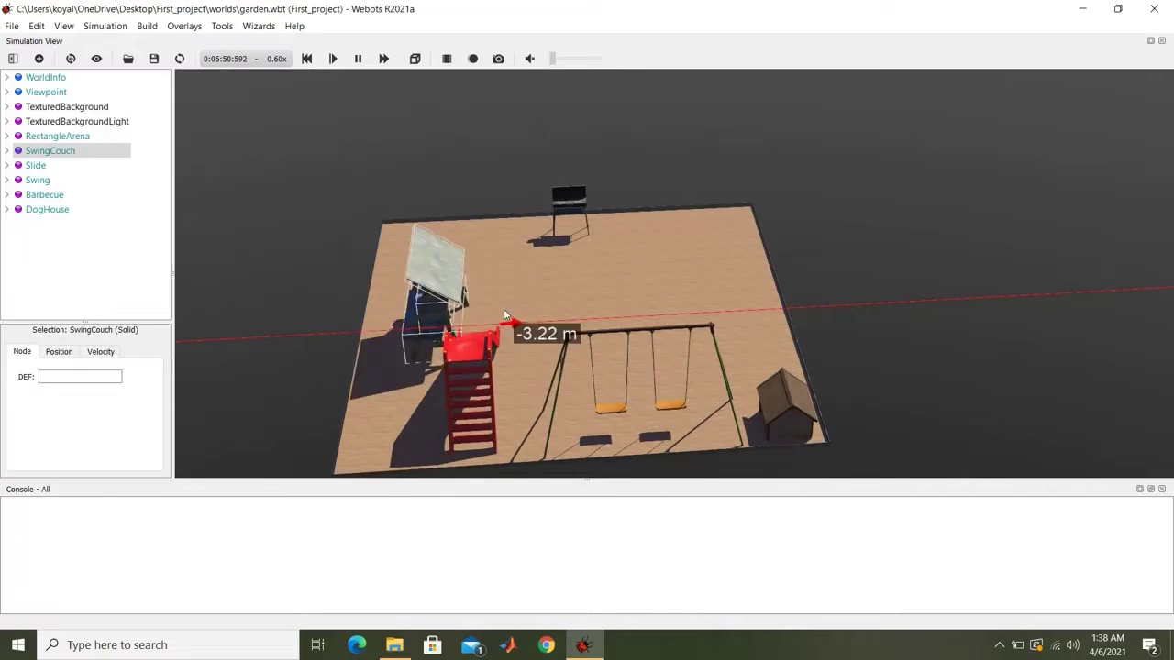
drag(503, 308, 403, 291)
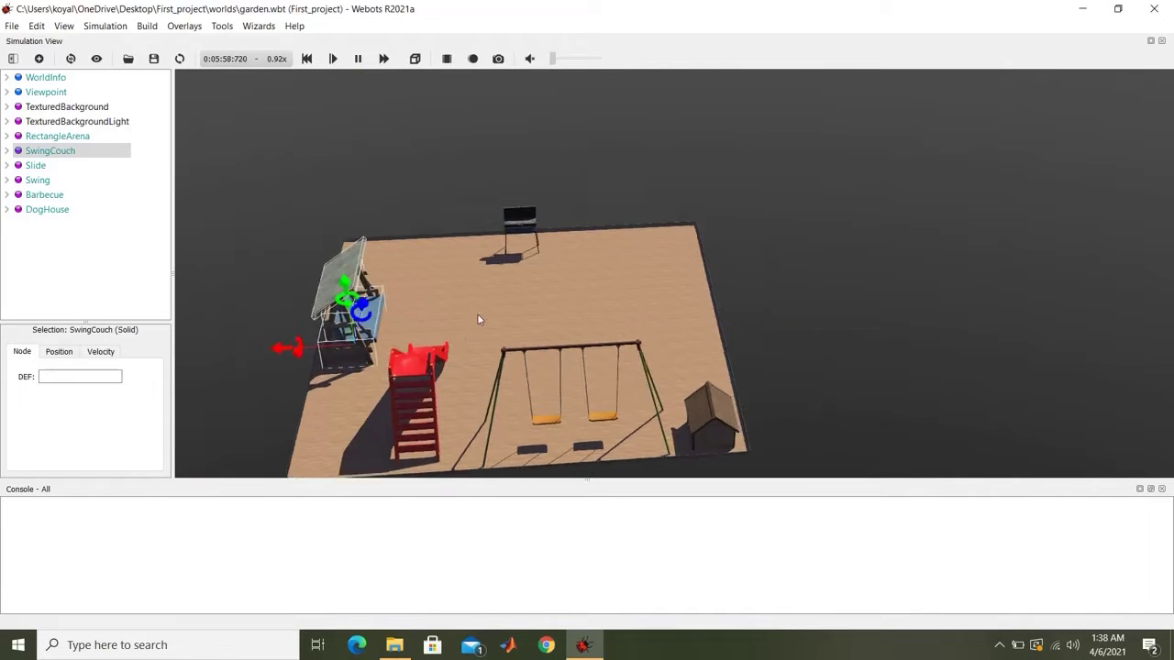
drag(479, 322, 517, 320)
Add a TableWithUmbrella from the garden objects and slide it 0.33 m along its axis
click(39, 58)
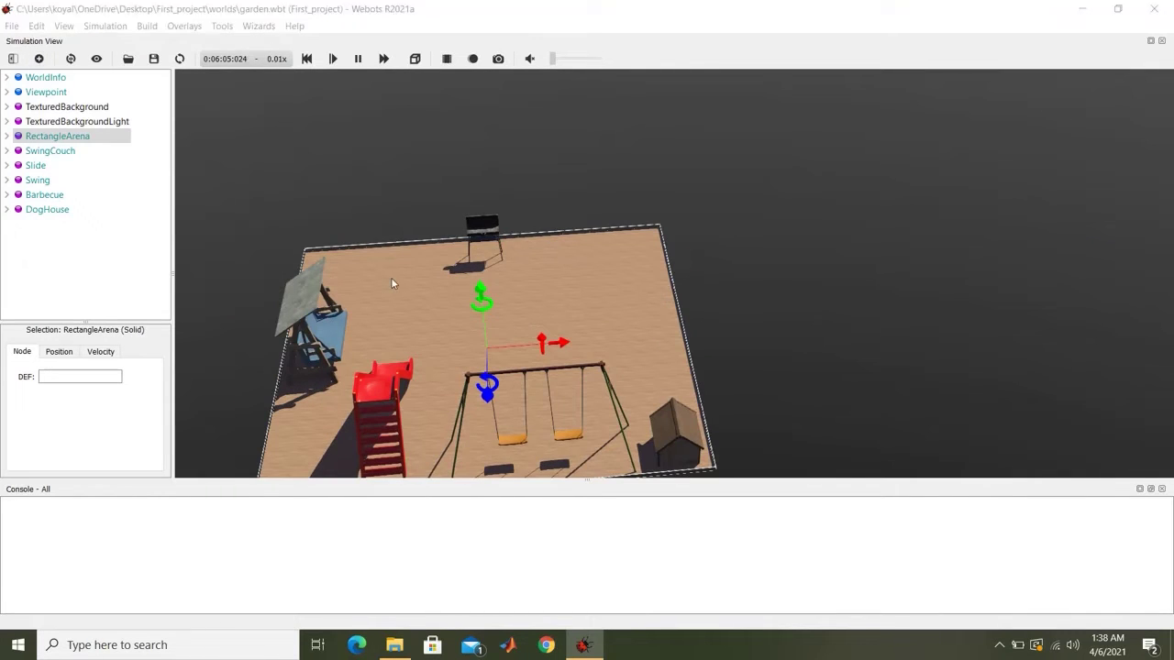
click(356, 230)
click(369, 282)
scroll(382, 413, down, 4)
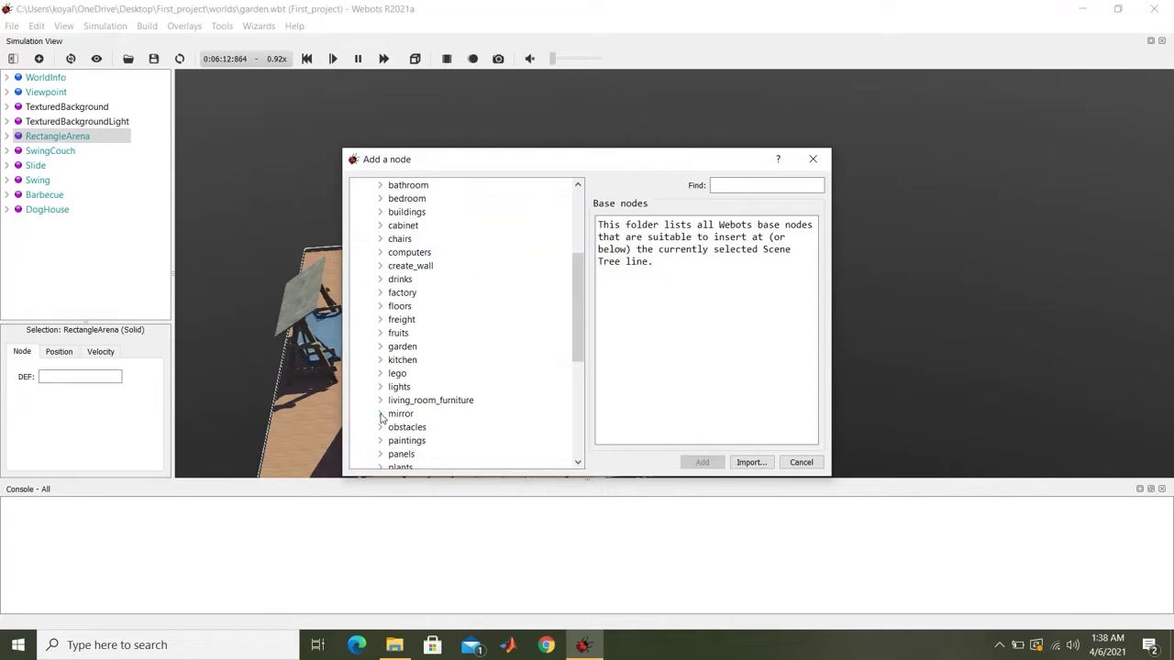
scroll(381, 417, down, 2)
click(381, 267)
double_click(441, 413)
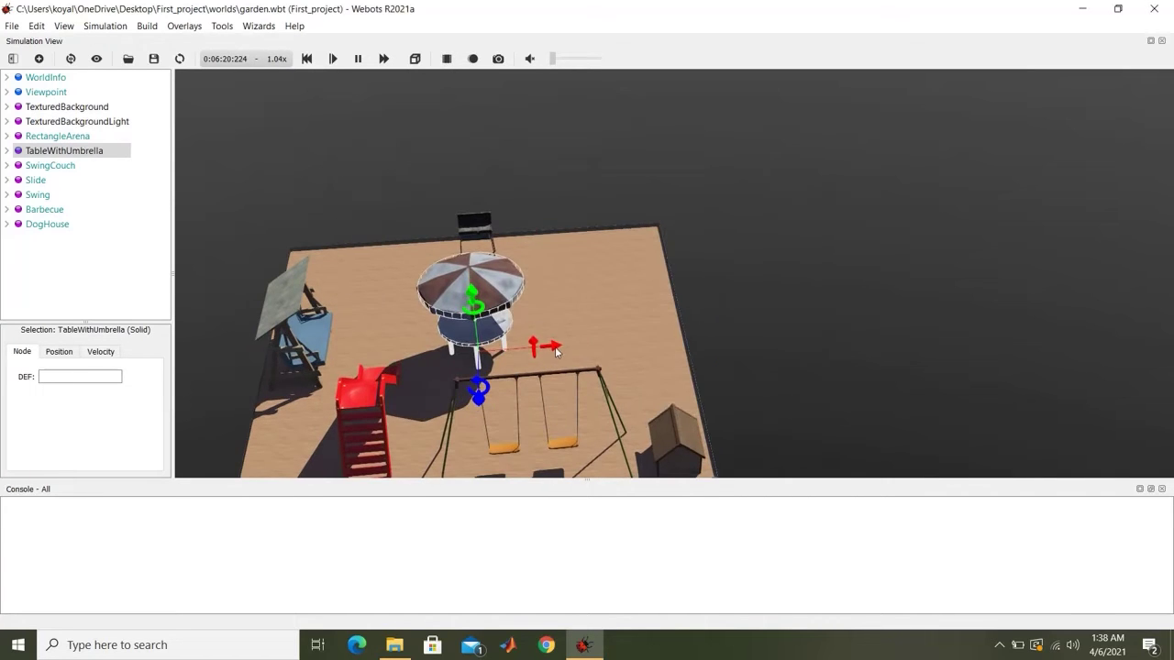
drag(555, 348, 396, 339)
drag(458, 262, 478, 251)
drag(495, 293, 557, 303)
click(558, 304)
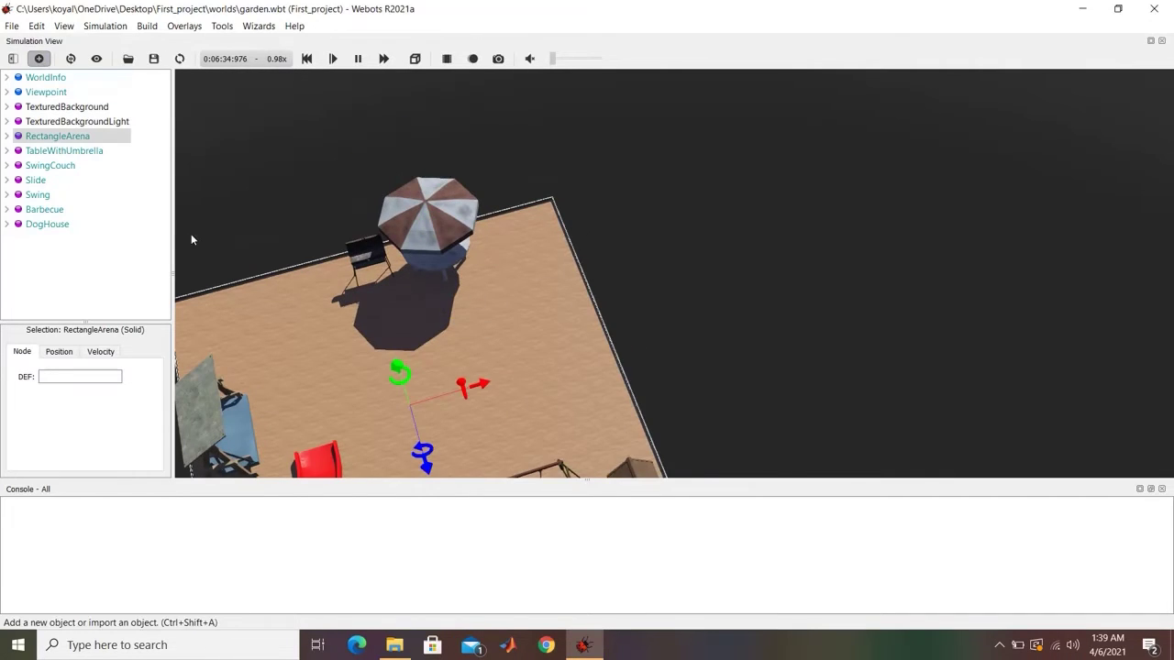
Add a Pergolas structure from the garden objects and move it over the umbrella table
key(ctrl+shift+a)
double_click(403, 236)
click(365, 276)
scroll(419, 336, down, 8)
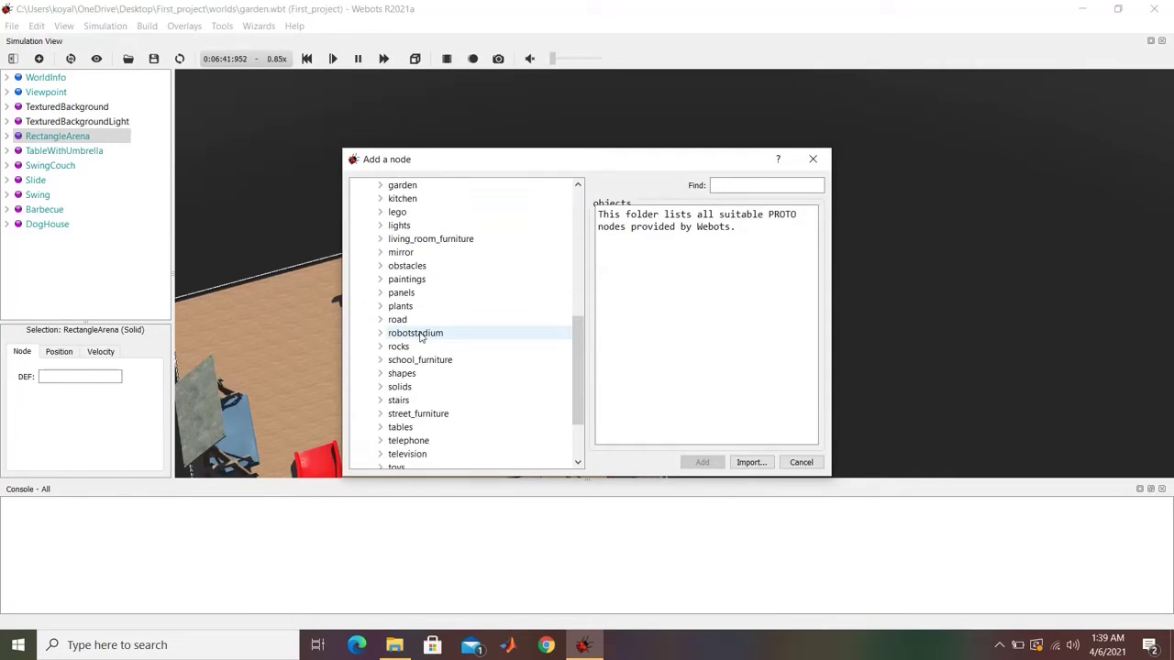
double_click(401, 185)
double_click(417, 254)
drag(355, 286, 469, 323)
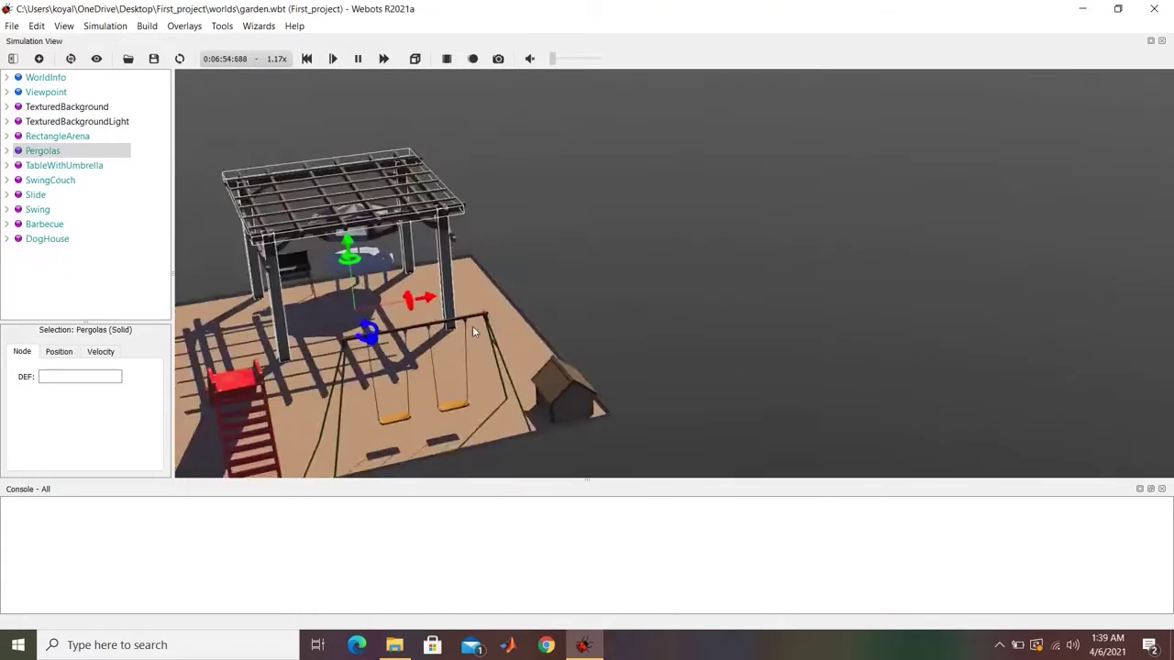
click(457, 347)
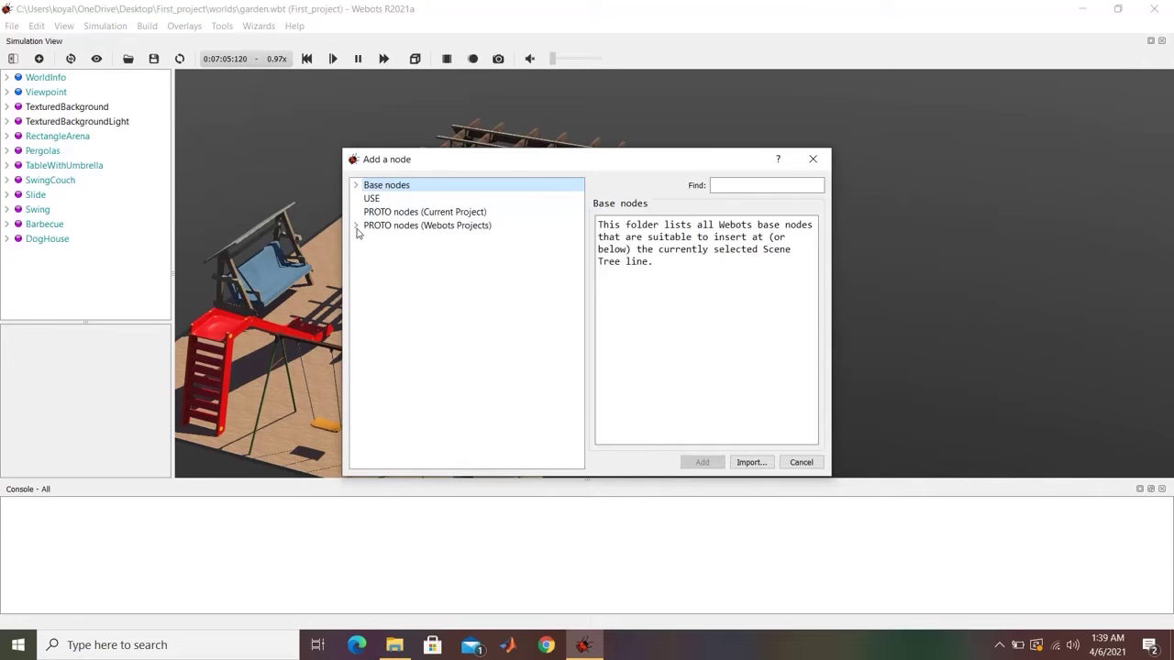
Add a PalmTree from objects > trees and move it to a back corner of the arena
click(356, 227)
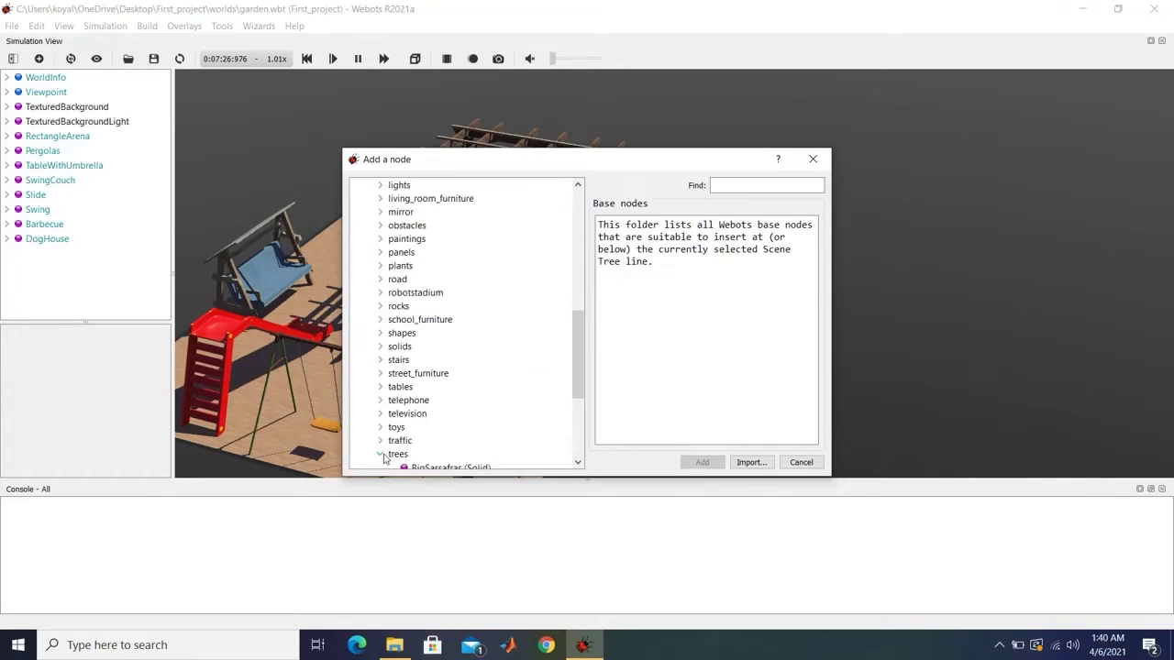
scroll(449, 311, down, 3)
click(440, 321)
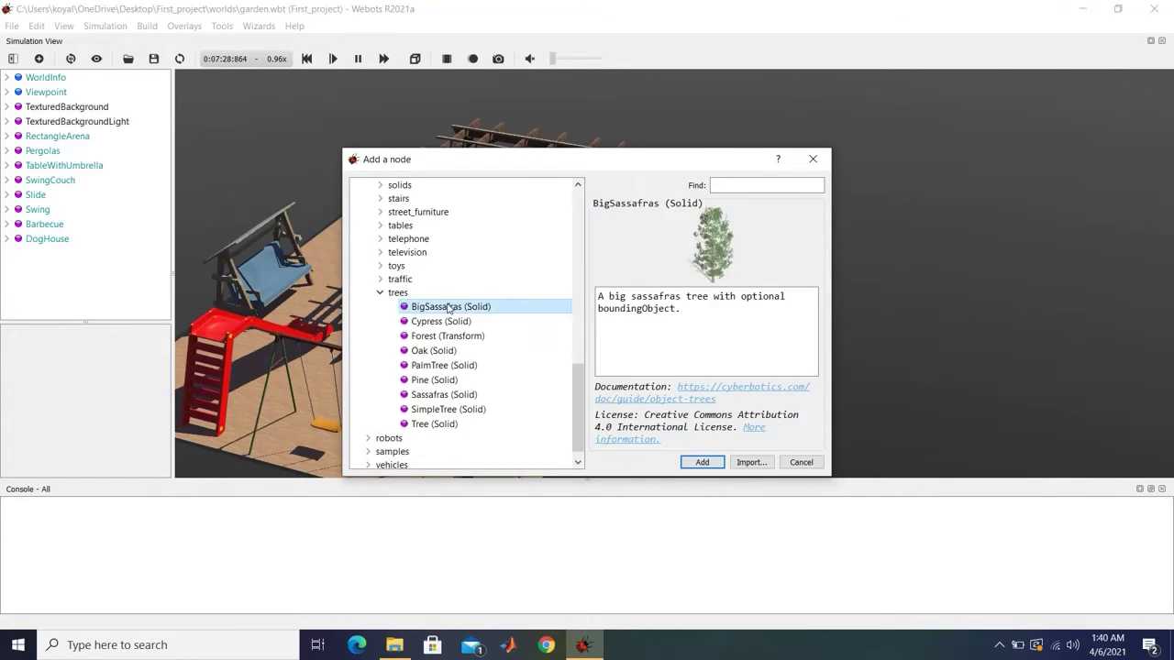
key(Down)
key(Down)
key(Down)
key(Down)
key(Up)
click(702, 462)
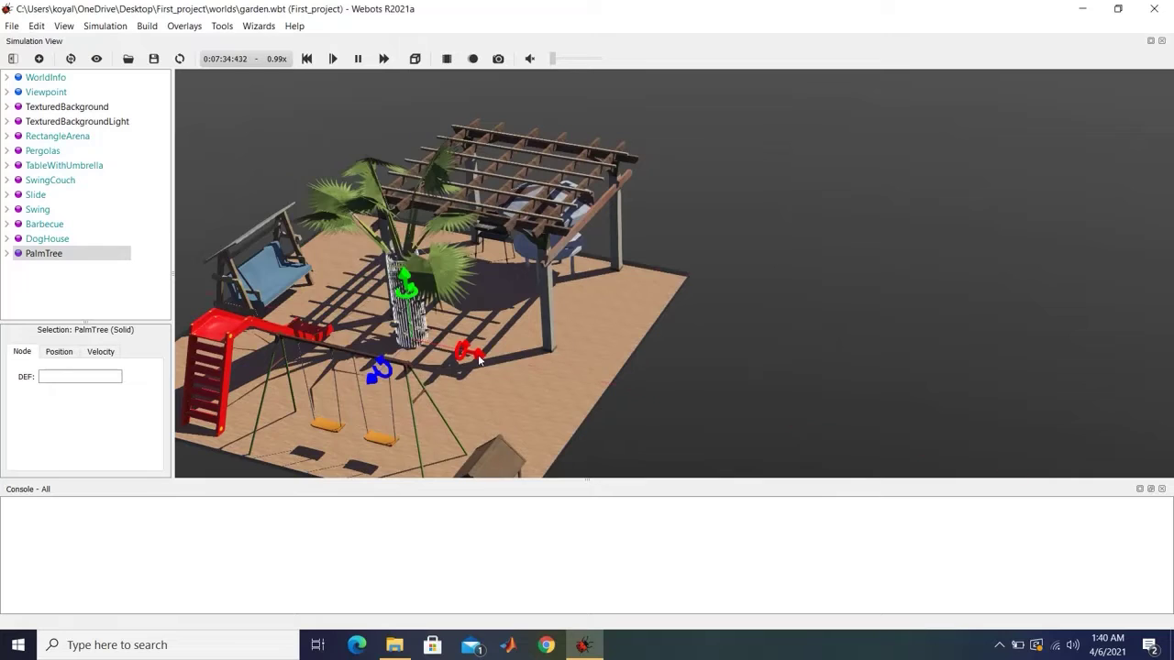
drag(406, 275, 421, 250)
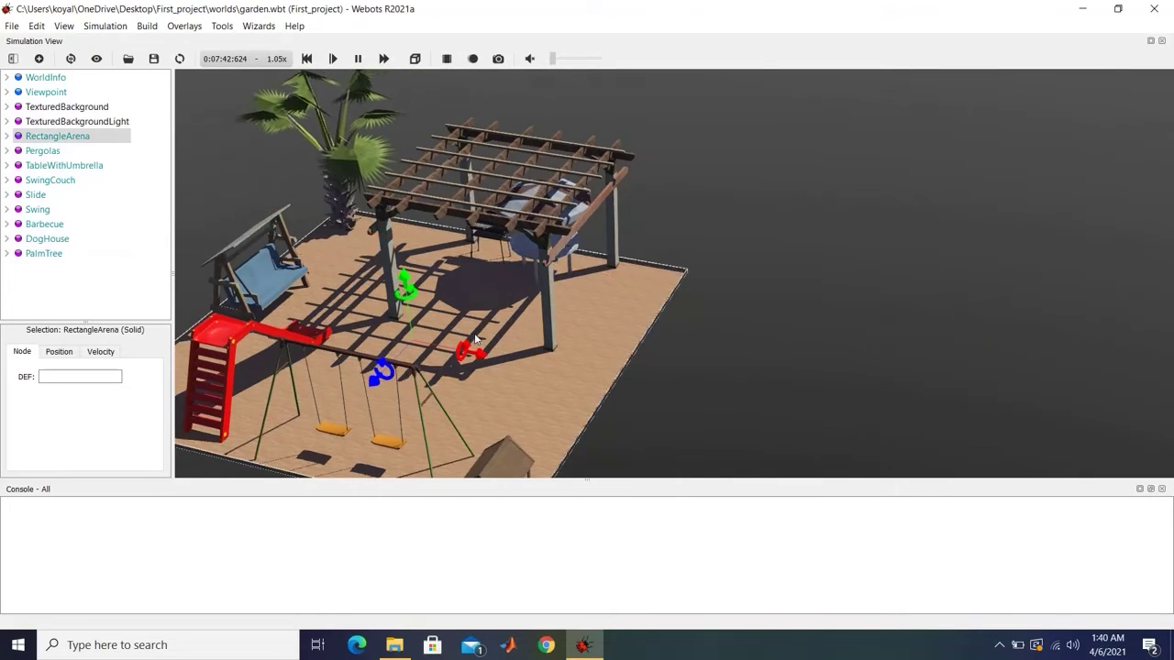
drag(474, 333, 395, 239)
Paste a copy of the palm tree and drag it to the opposite back corner
click(356, 145)
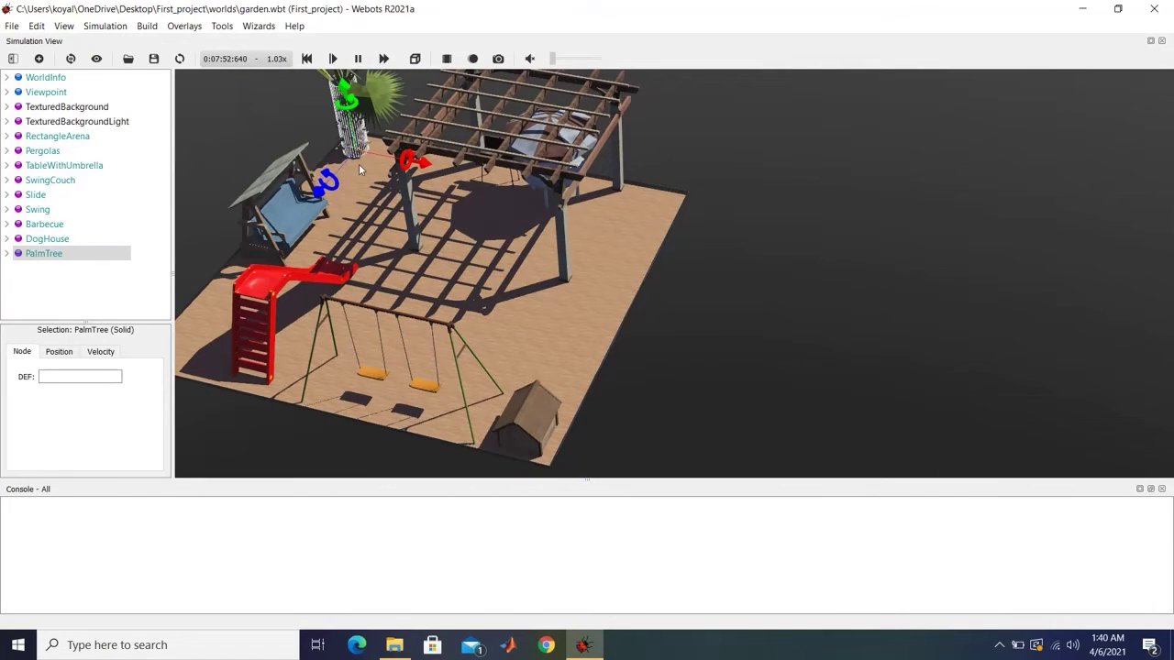
key(ctrl+v)
drag(418, 165, 747, 212)
click(730, 253)
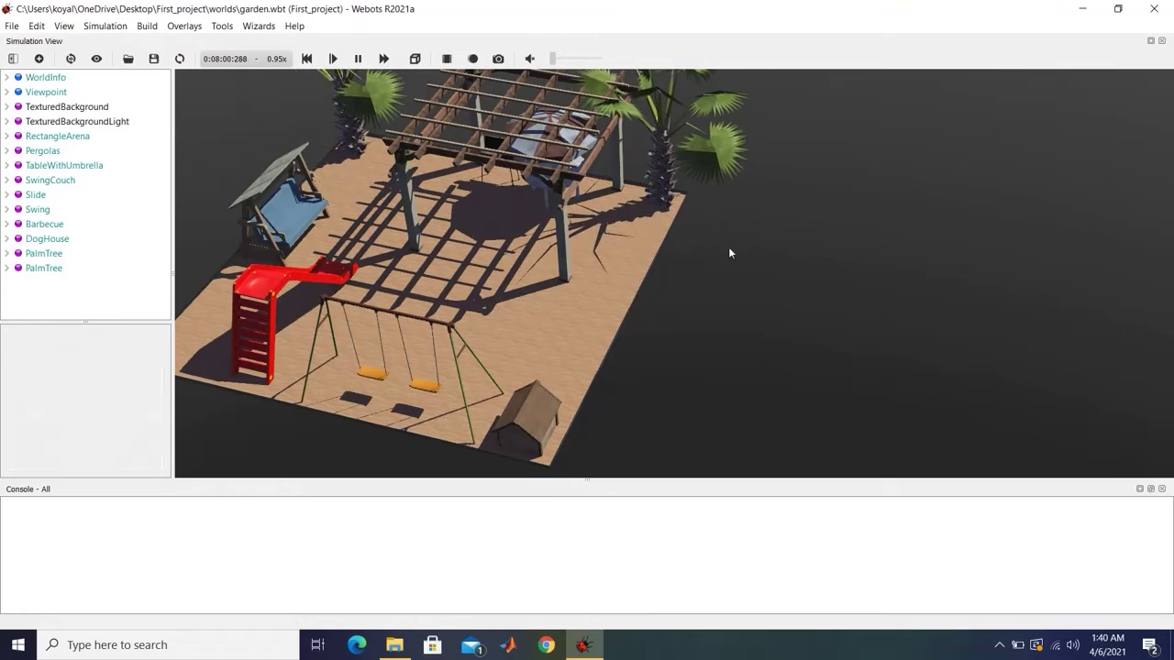
drag(730, 253, 612, 317)
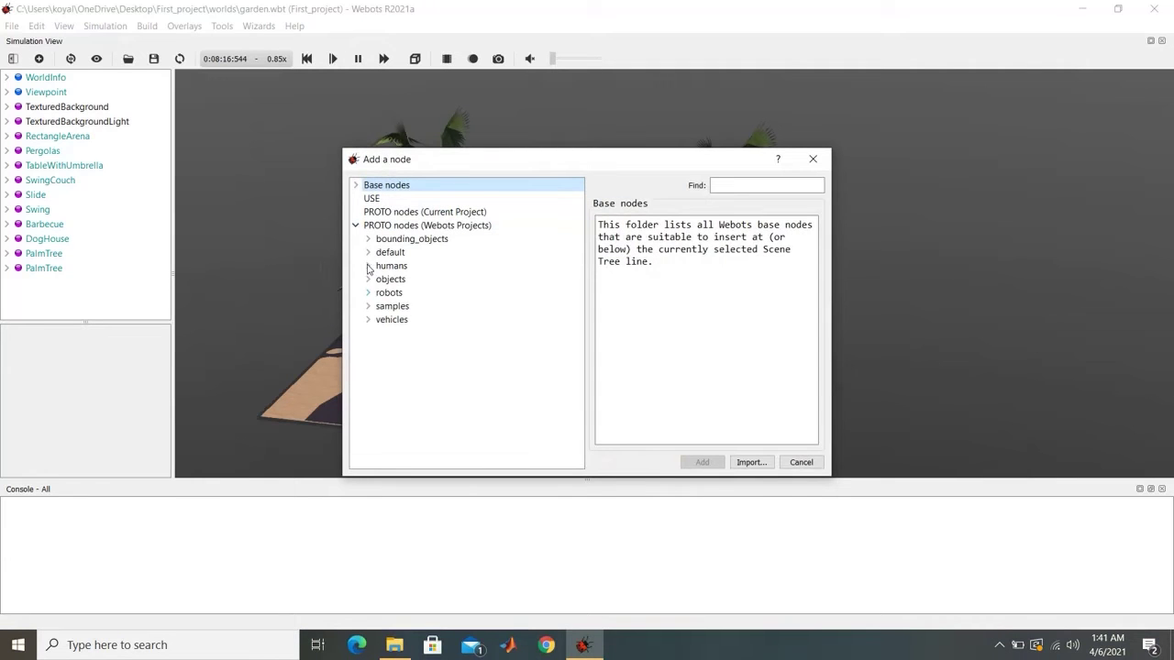
Add a Pedestrian from humans > pedestrian, move it under the pergola and turn it
click(367, 266)
double_click(407, 293)
click(445, 306)
double_click(444, 306)
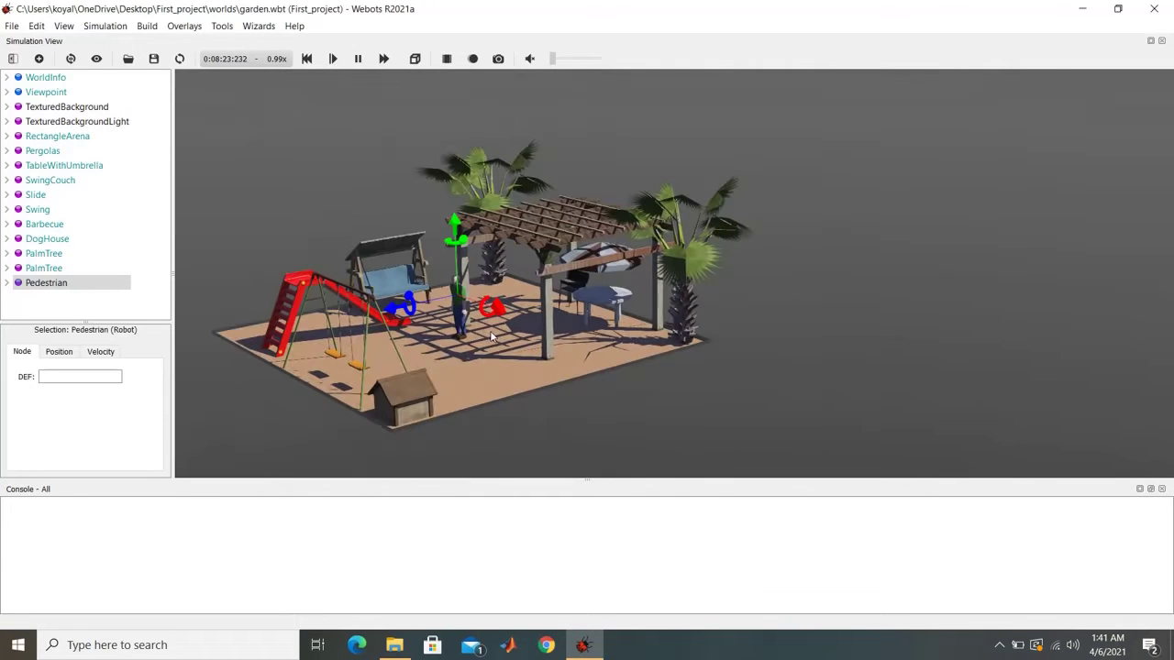
drag(490, 337, 389, 325)
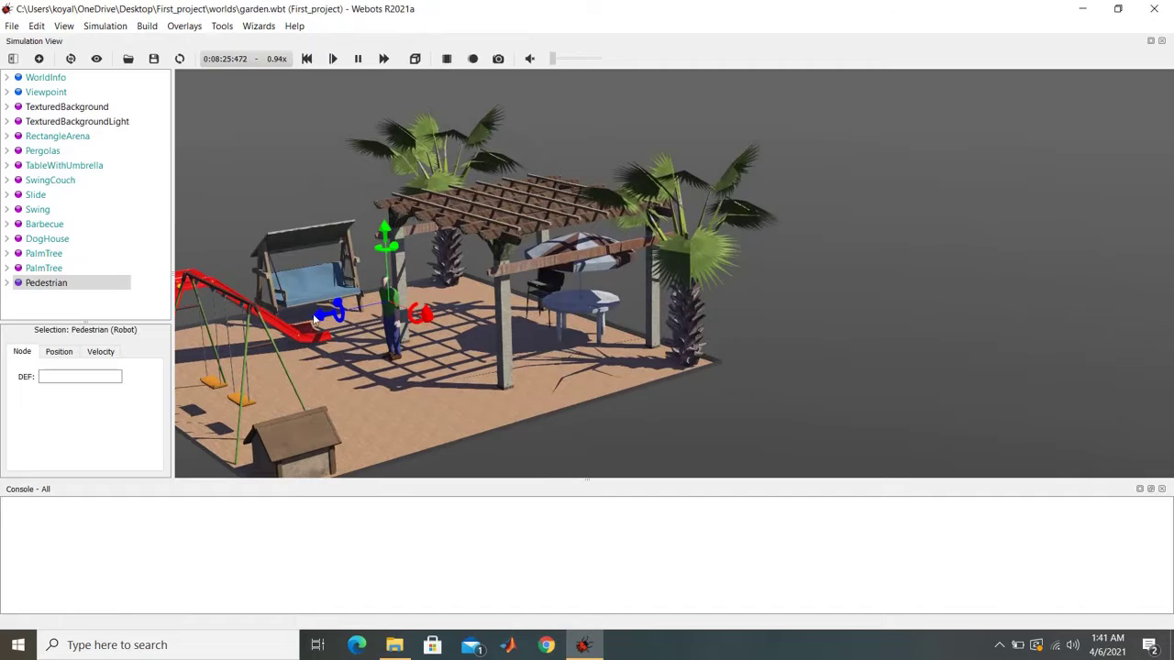
drag(315, 319, 448, 295)
drag(406, 382, 449, 286)
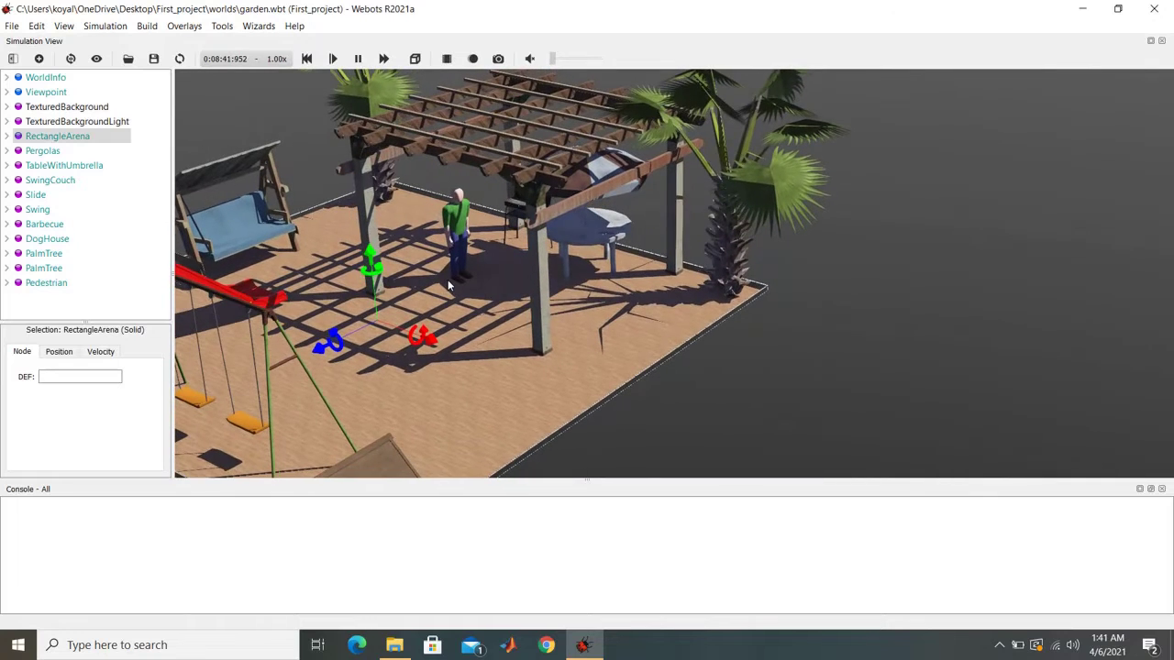
Paste a copy of the pedestrian beside the first and rotate it about its vertical axis
click(459, 216)
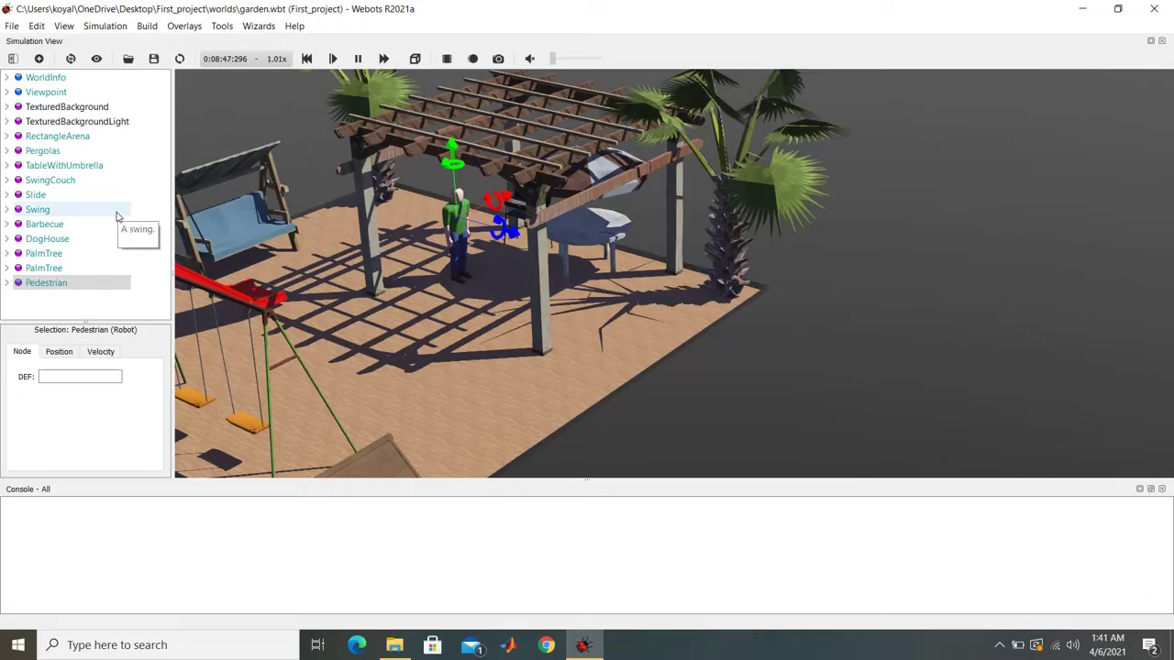
key(ctrl+v)
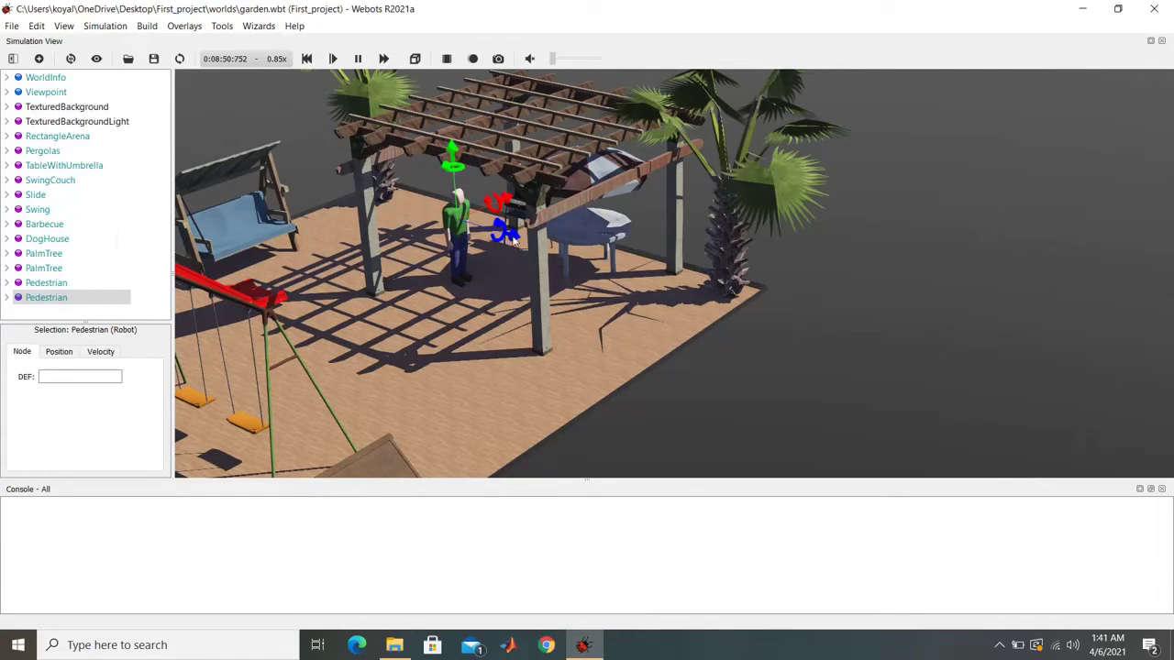
drag(523, 243, 550, 266)
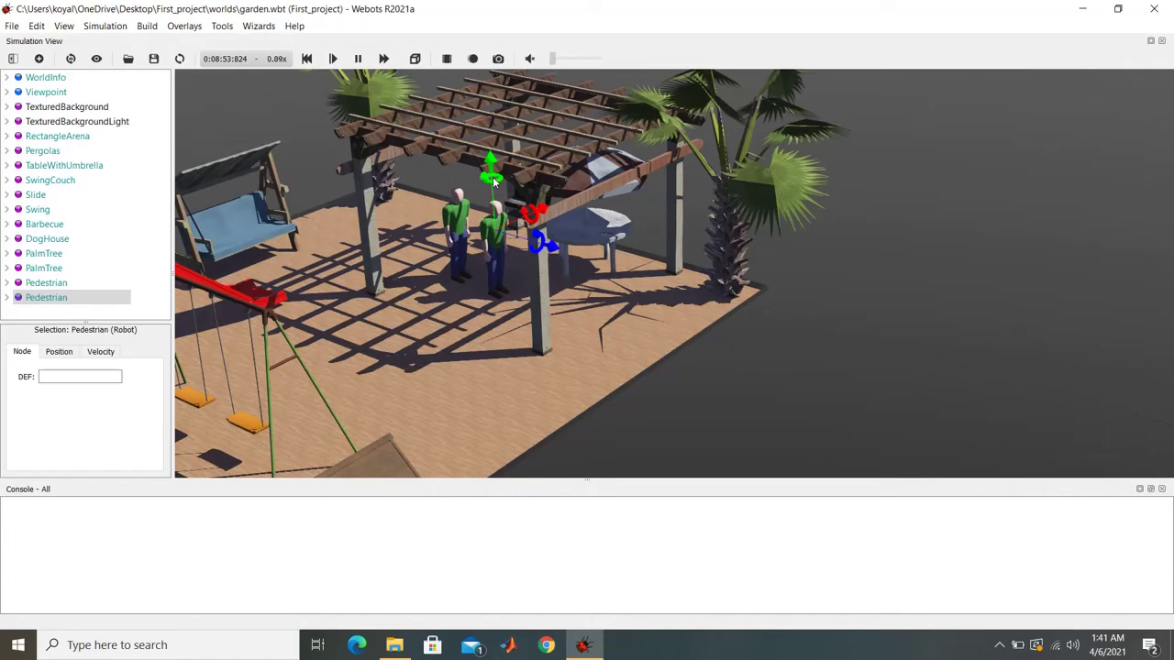
drag(493, 181, 504, 357)
Select the second pedestrian and set its shirtColor to red (1 0 0)
click(627, 326)
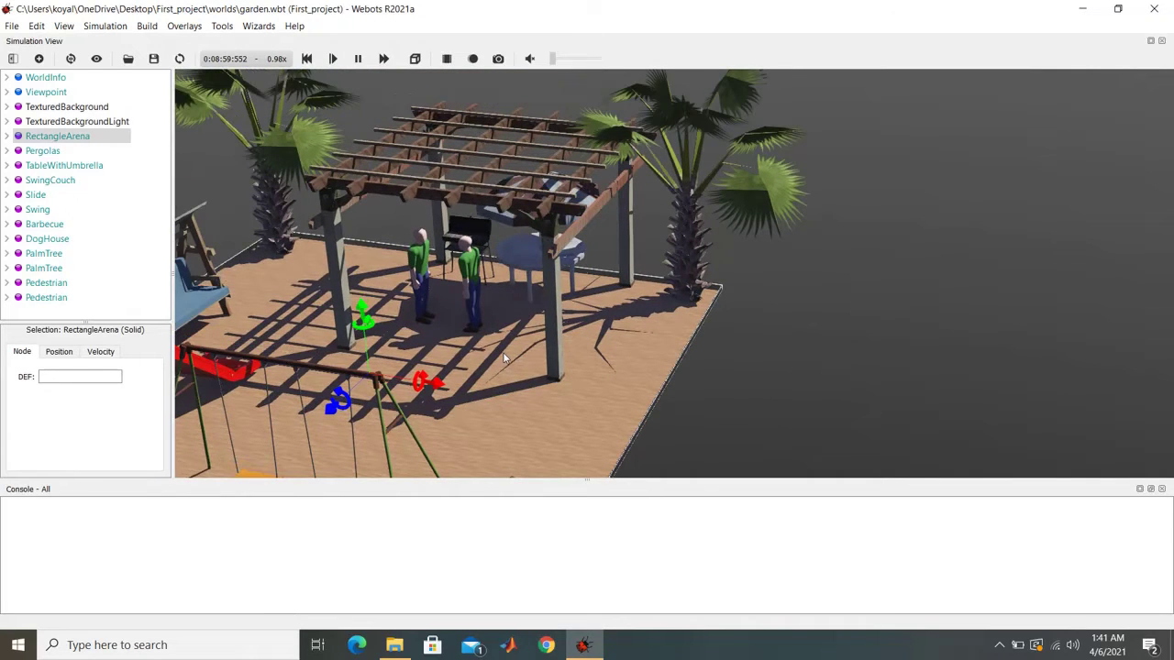
click(467, 269)
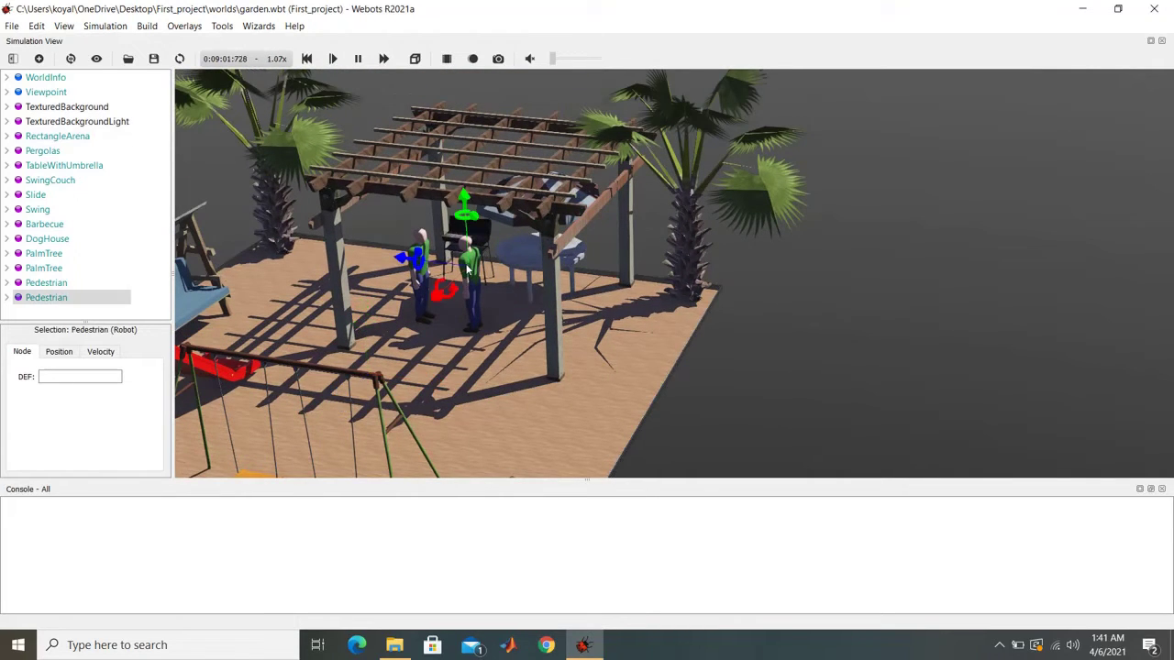
click(4, 299)
click(6, 298)
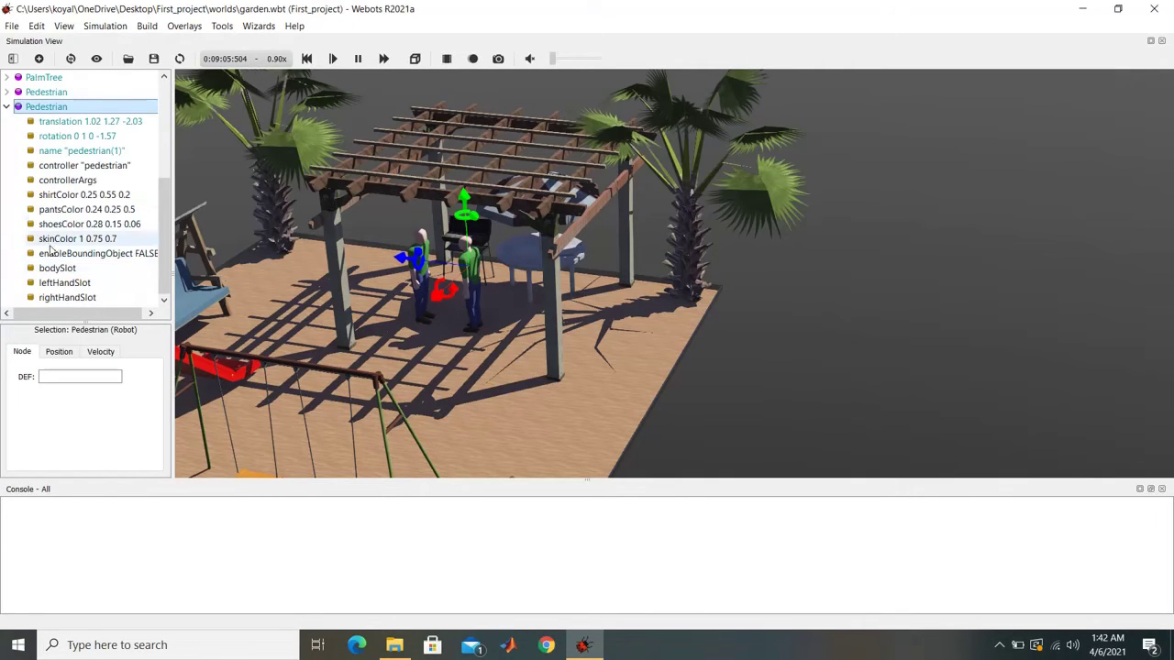
click(91, 196)
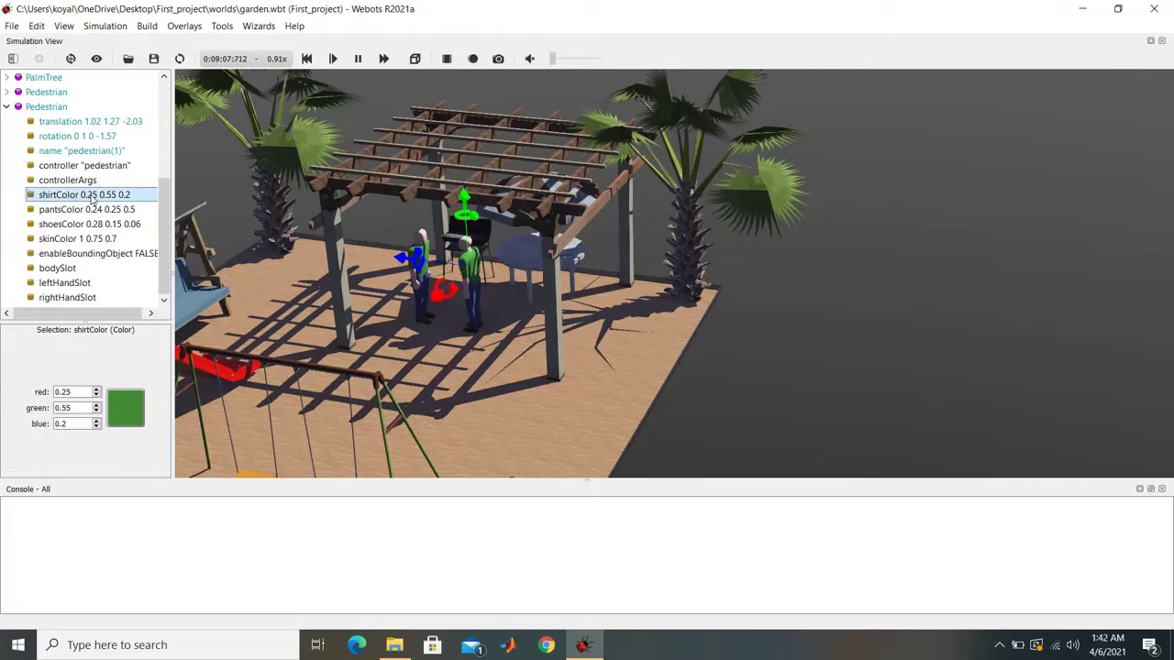
double_click(68, 407)
text(0)
key(Tab)
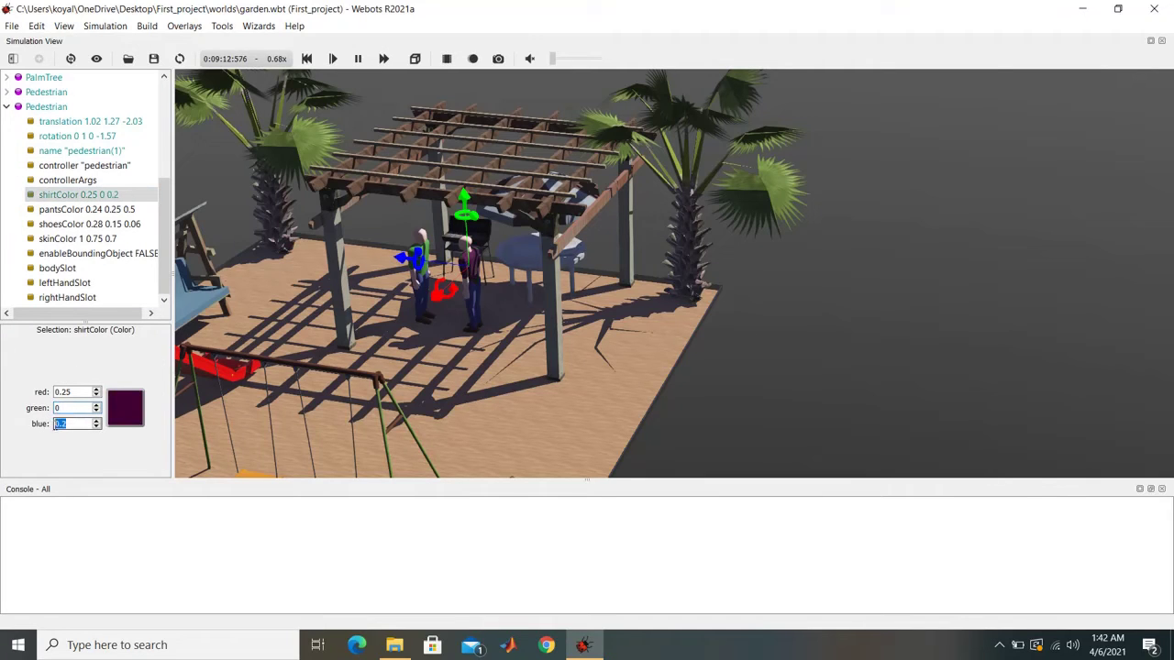
text(0)
key(Tab)
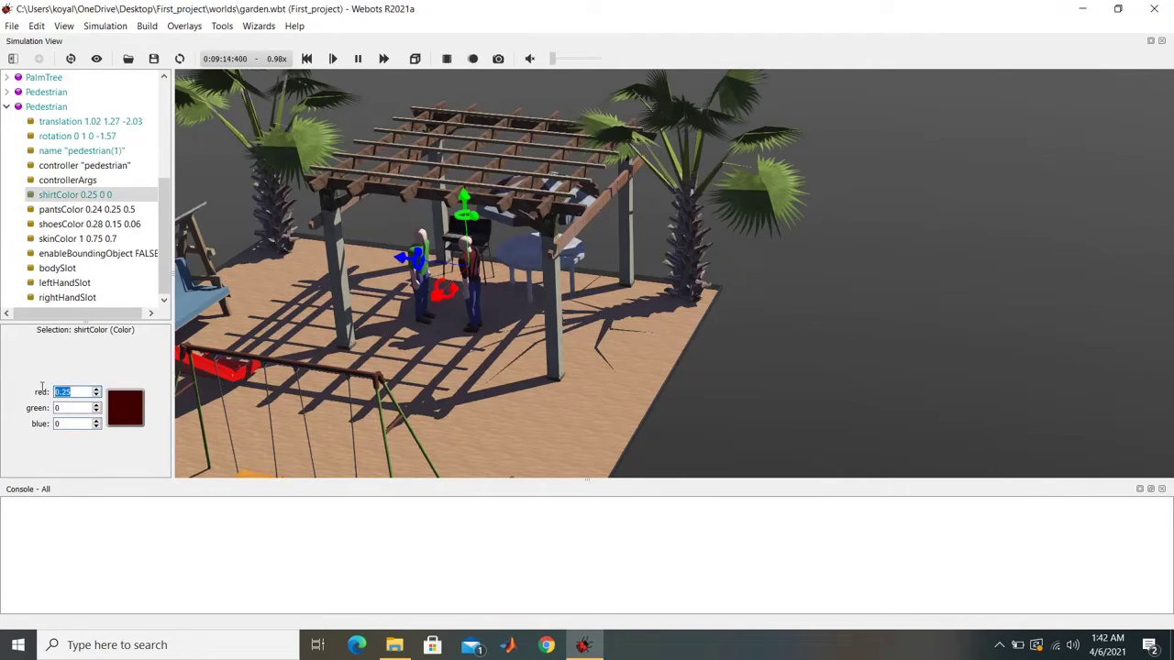
text(1)
key(Return)
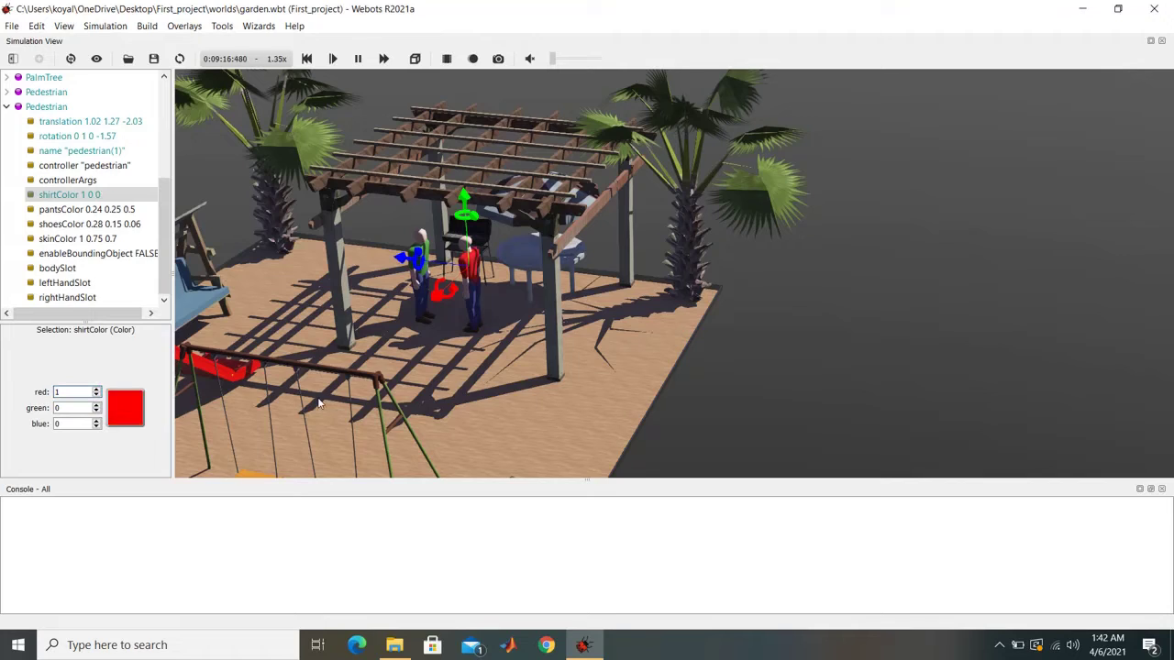
Enter 1 for red, green and blue in pedestrian(1)'s pantsColor field
click(475, 314)
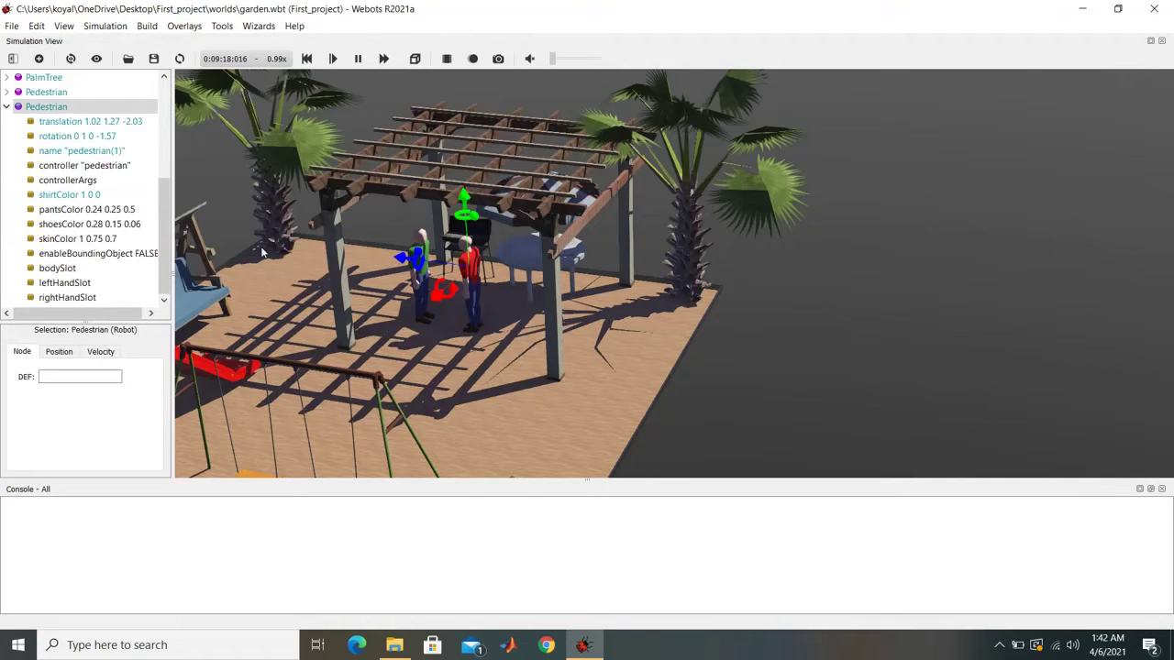
click(101, 209)
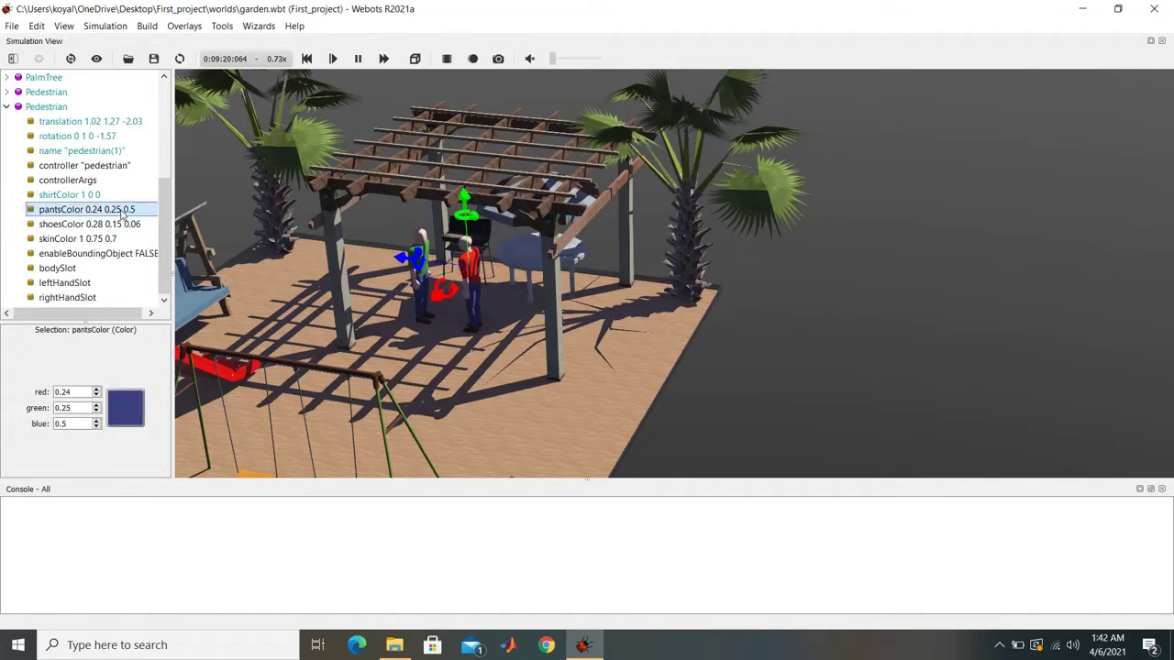
text(1)
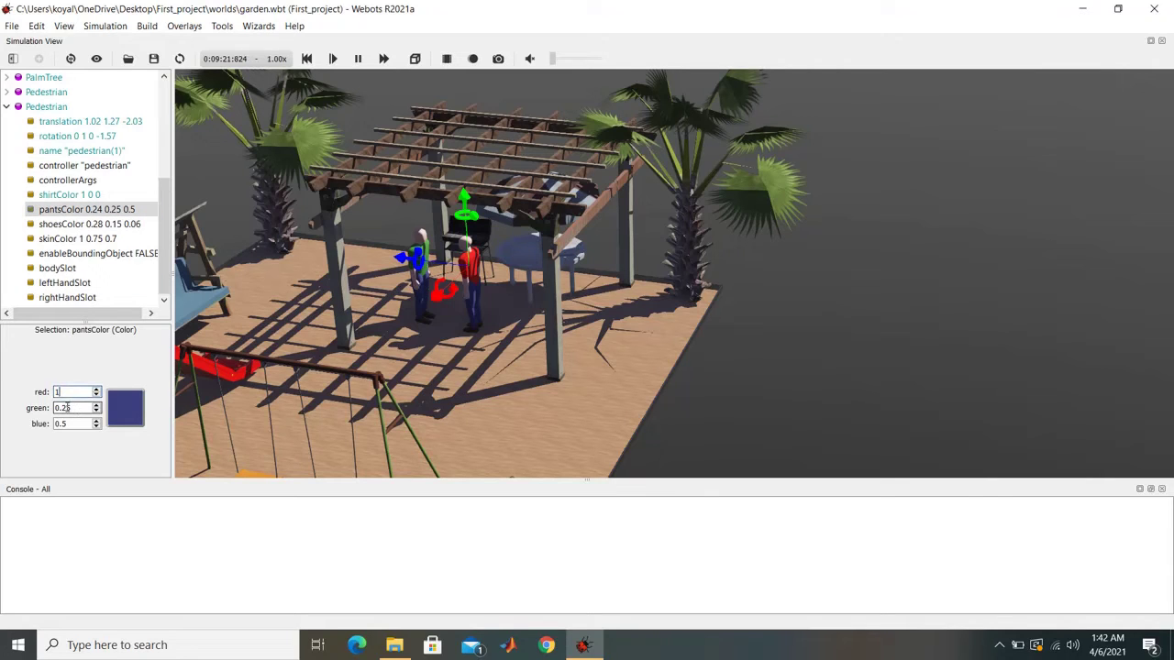
double_click(72, 407)
text(1)
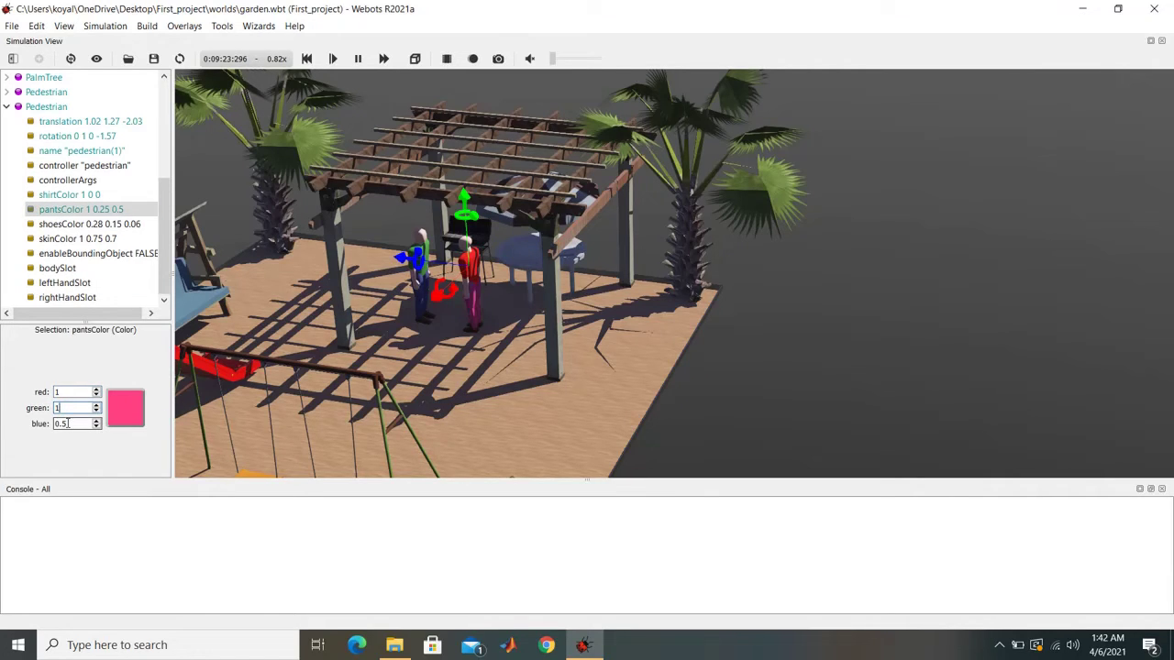
double_click(67, 424)
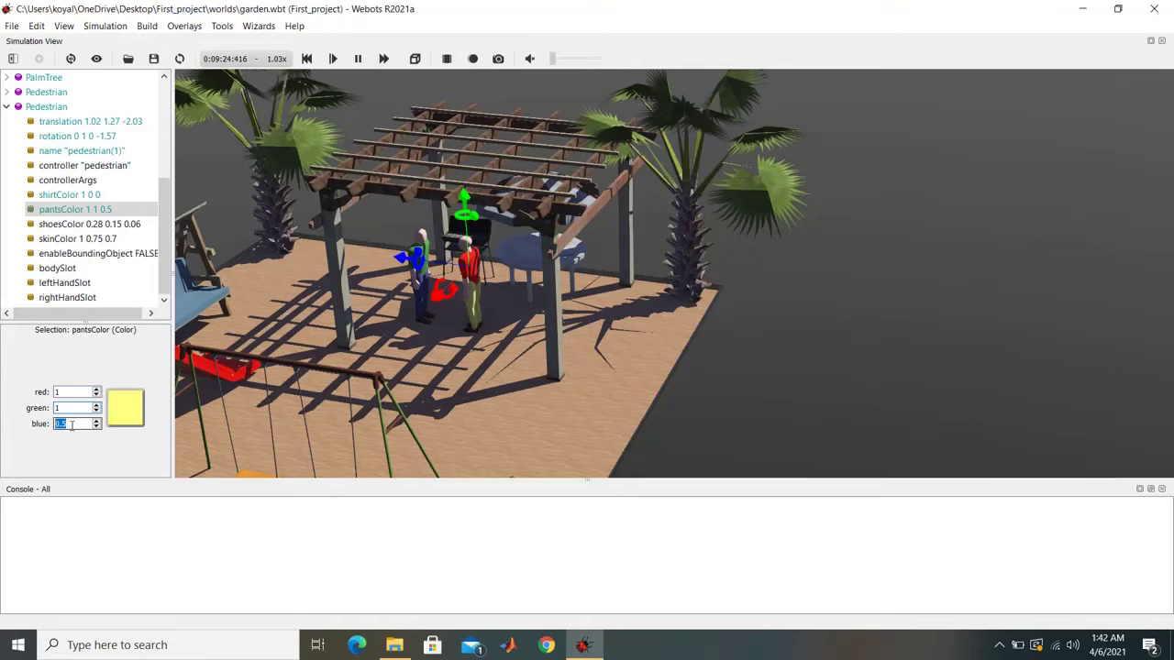
text(1)
click(85, 407)
Deselect the pedestrian, inspect the last pedestrian's skinColor, and view the whole garden again
click(449, 372)
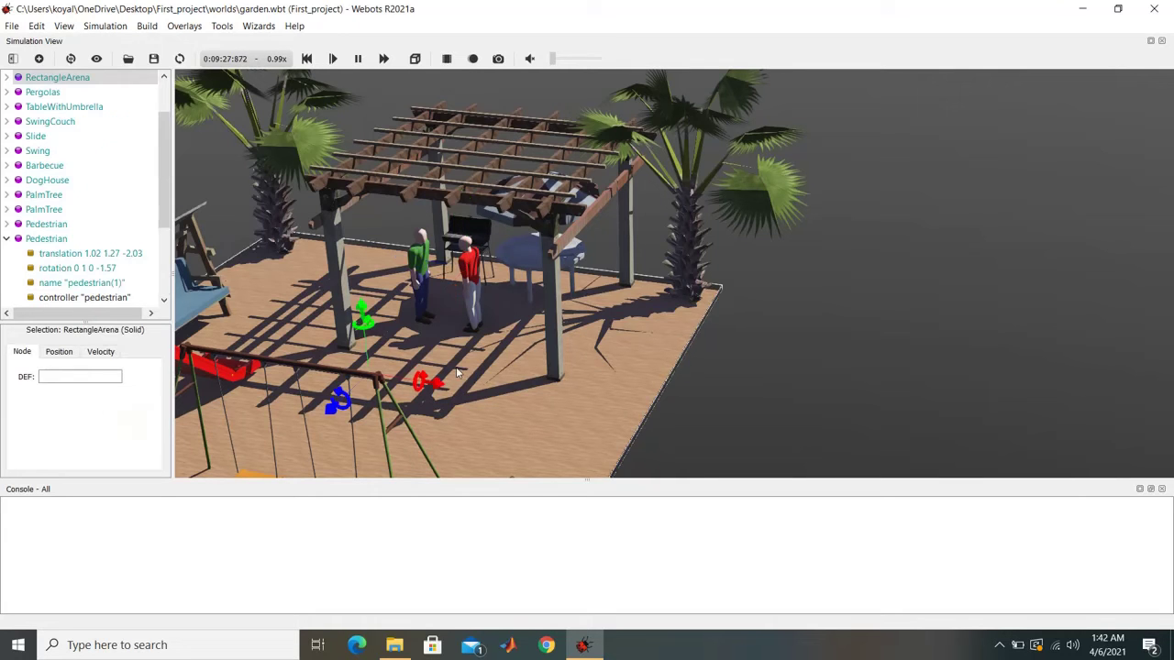
scroll(476, 305, up, 5)
drag(476, 306, 449, 314)
click(6, 238)
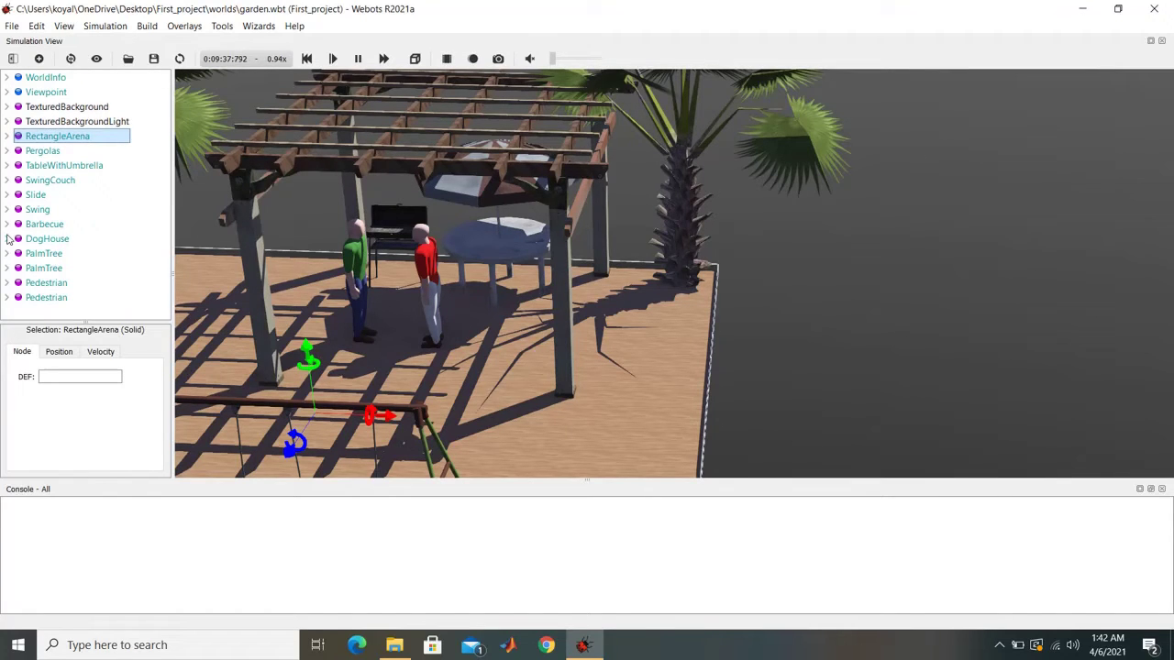
click(6, 299)
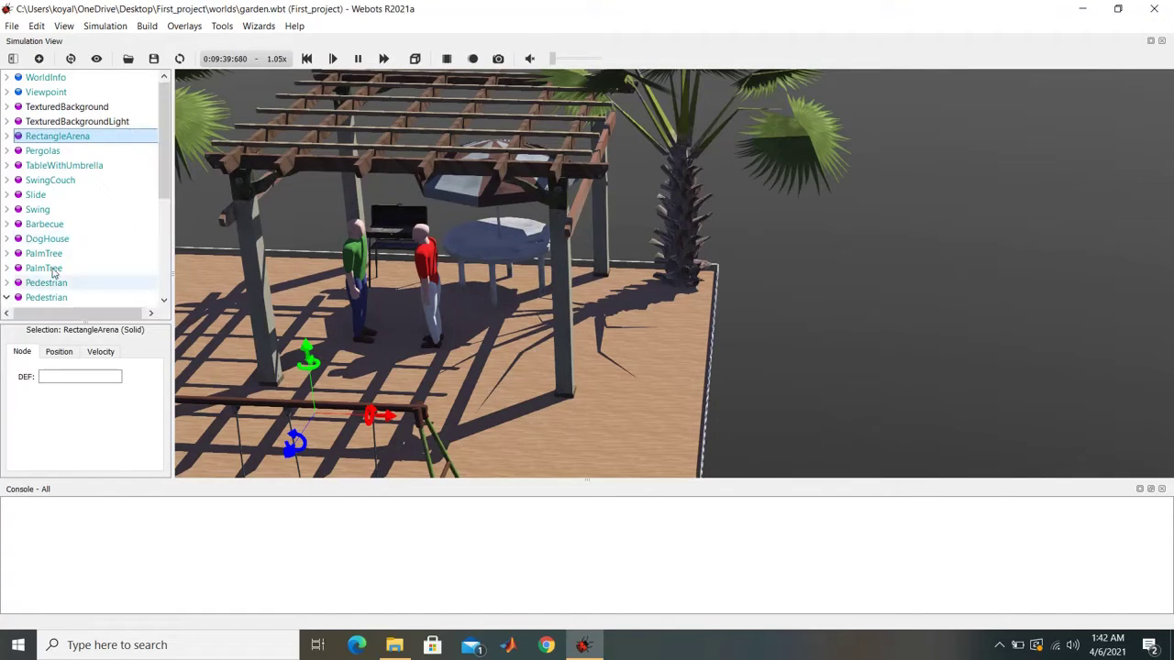
scroll(81, 249, down, 4)
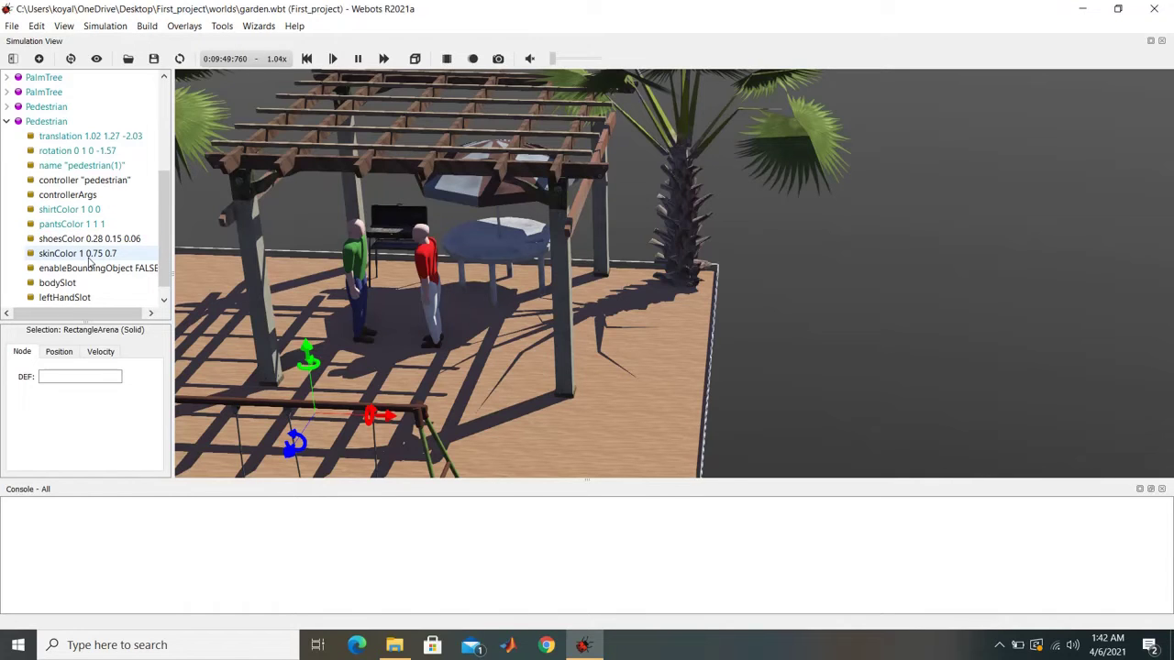
click(89, 257)
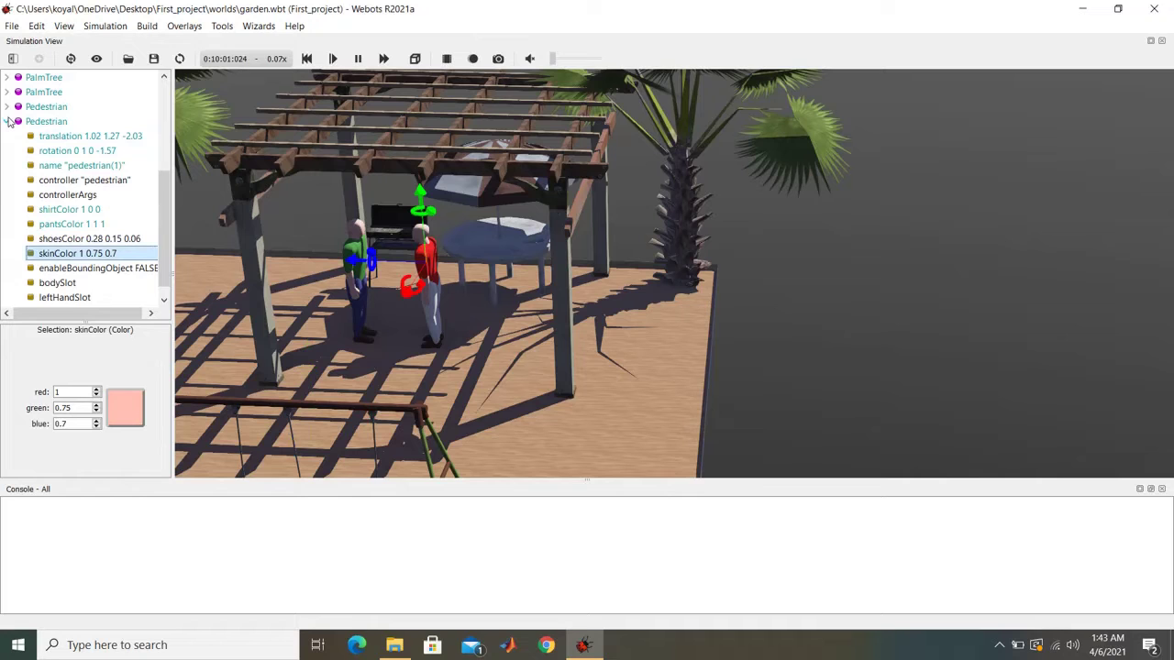
click(7, 121)
drag(367, 280, 641, 266)
click(785, 362)
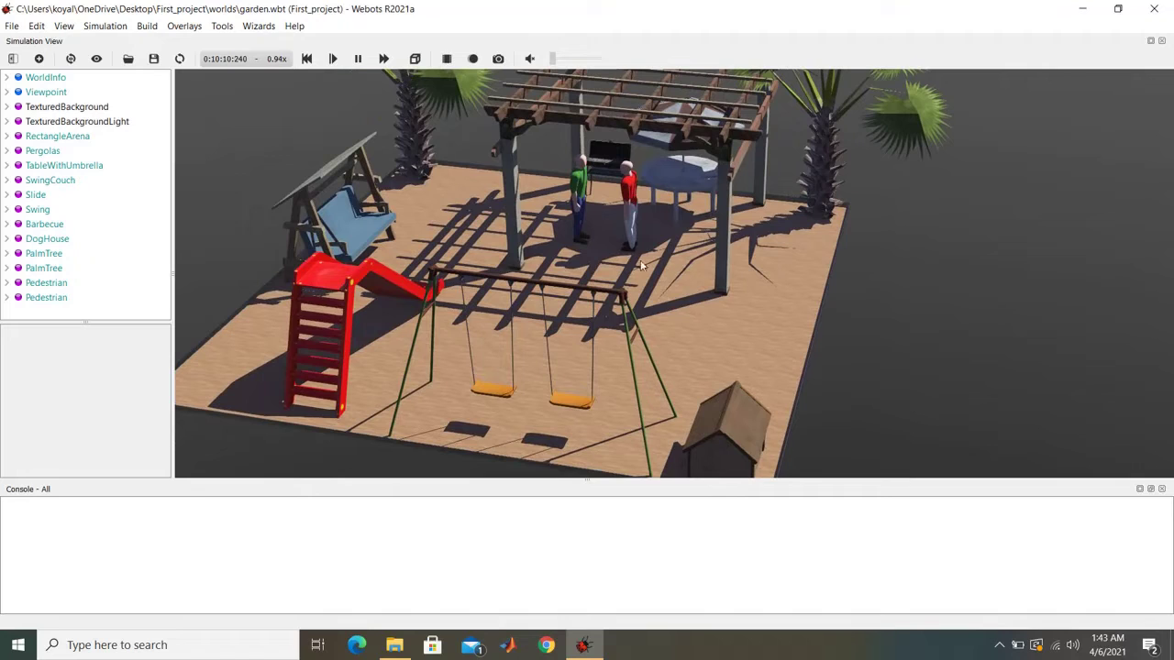
In the Add dialog, expand PROTO nodes > robots > boston_dynamics > spot to reach Spot (Robot)
click(40, 58)
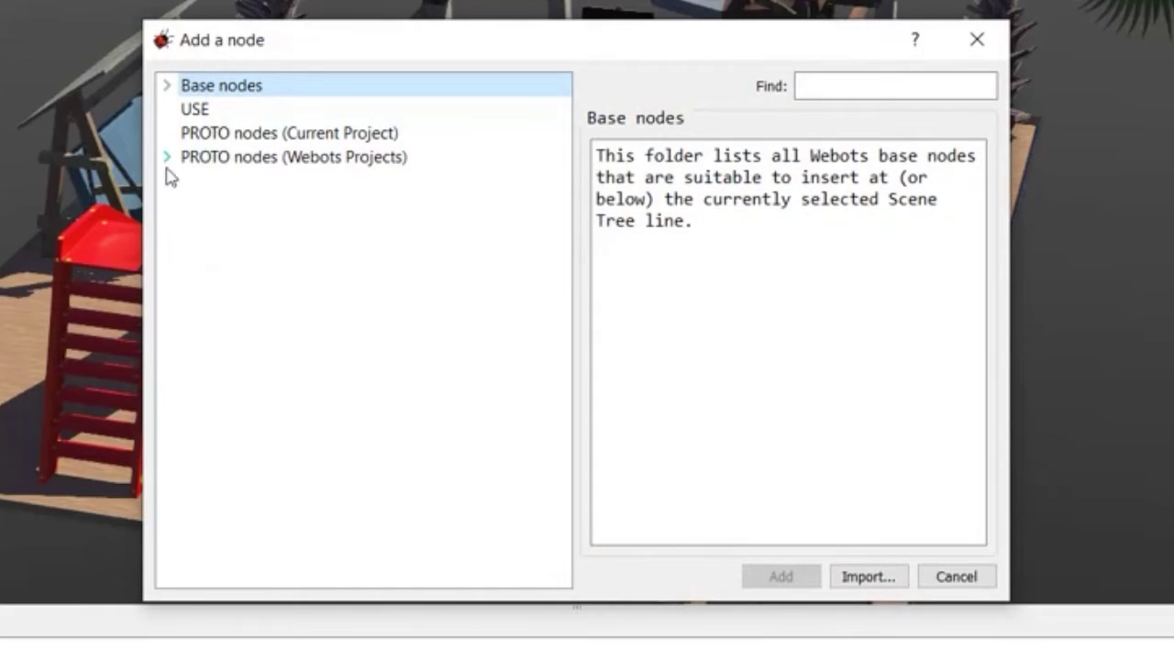
click(357, 225)
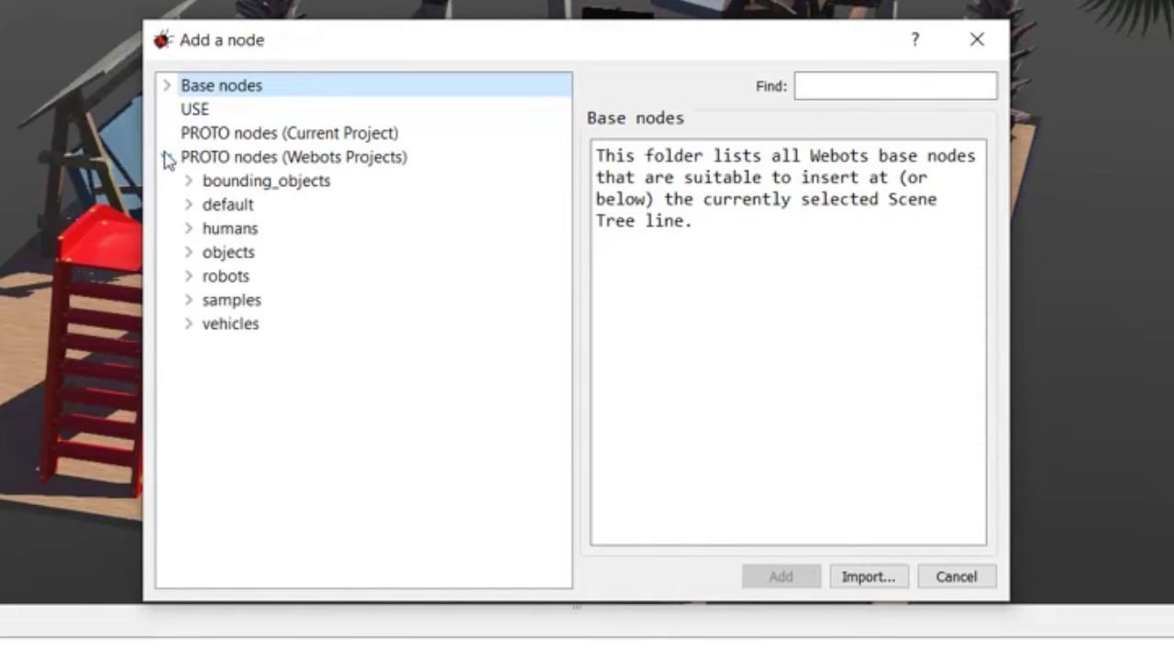
click(187, 278)
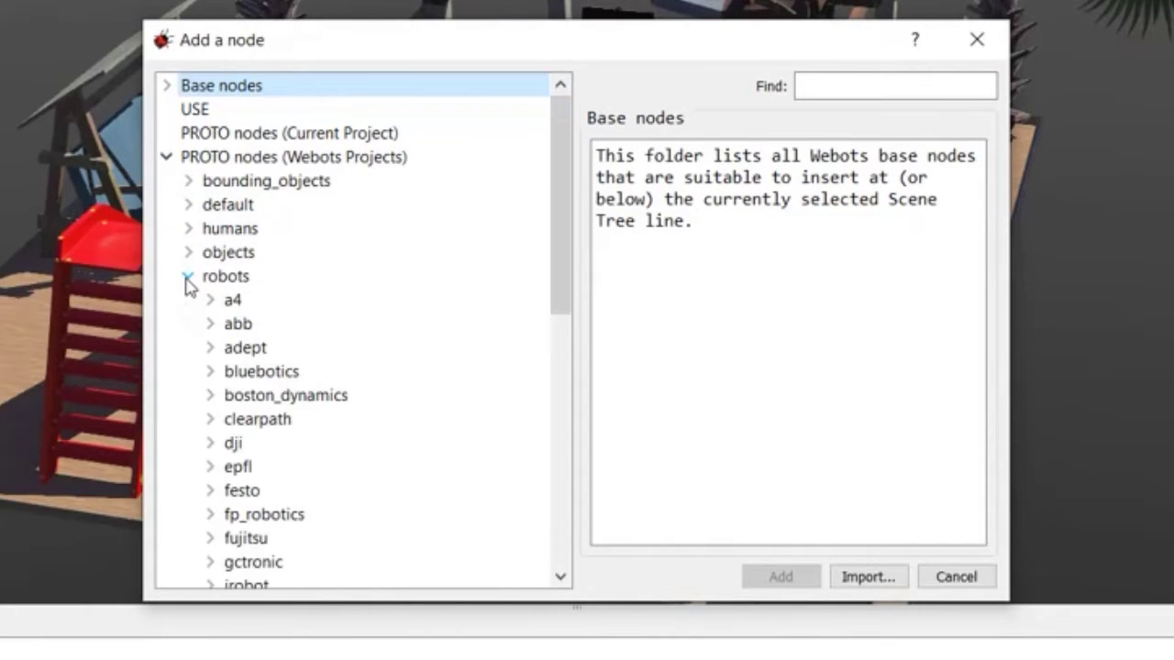
click(211, 395)
click(232, 443)
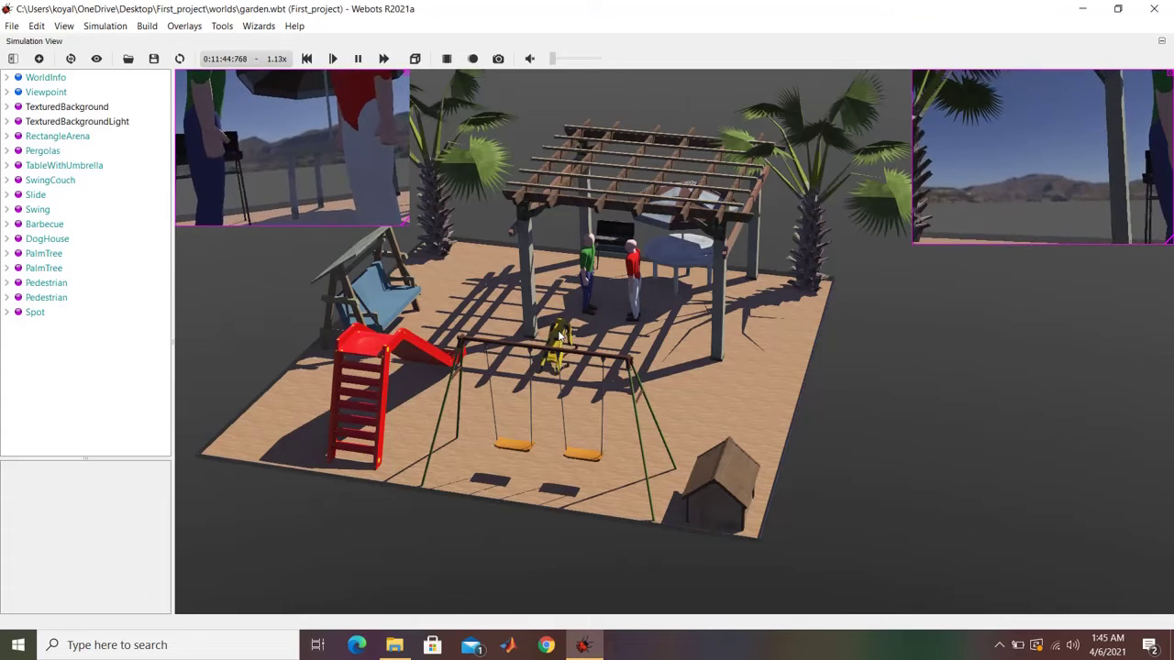
scroll(642, 358, up, 3)
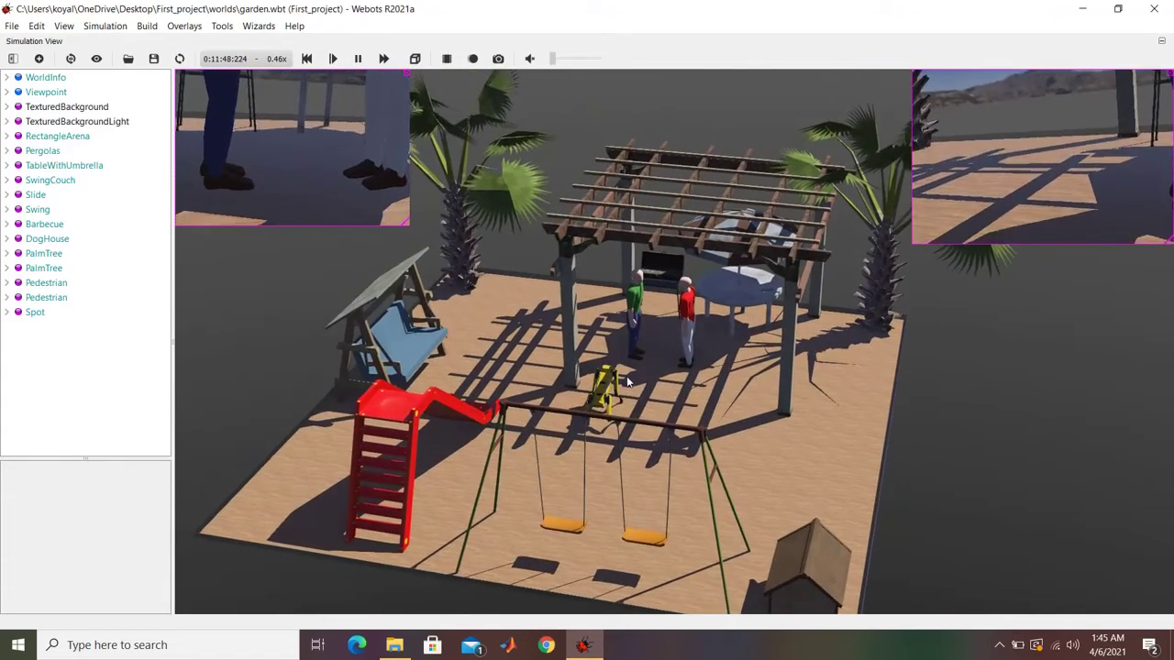
scroll(625, 376, up, 3)
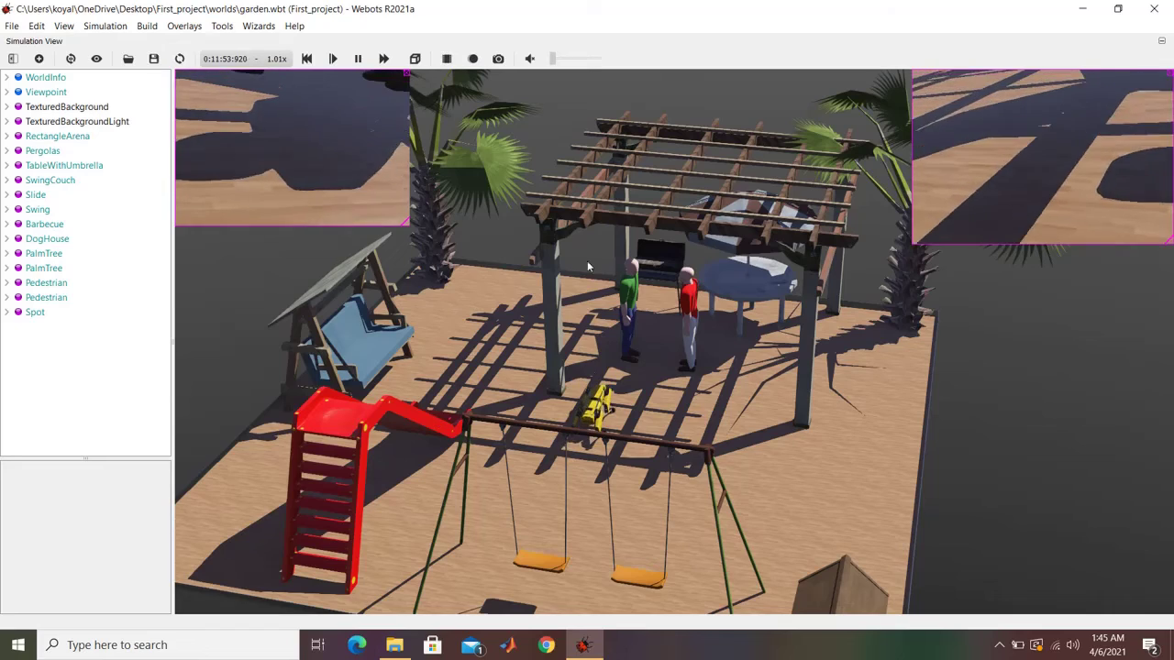
drag(642, 368, 744, 333)
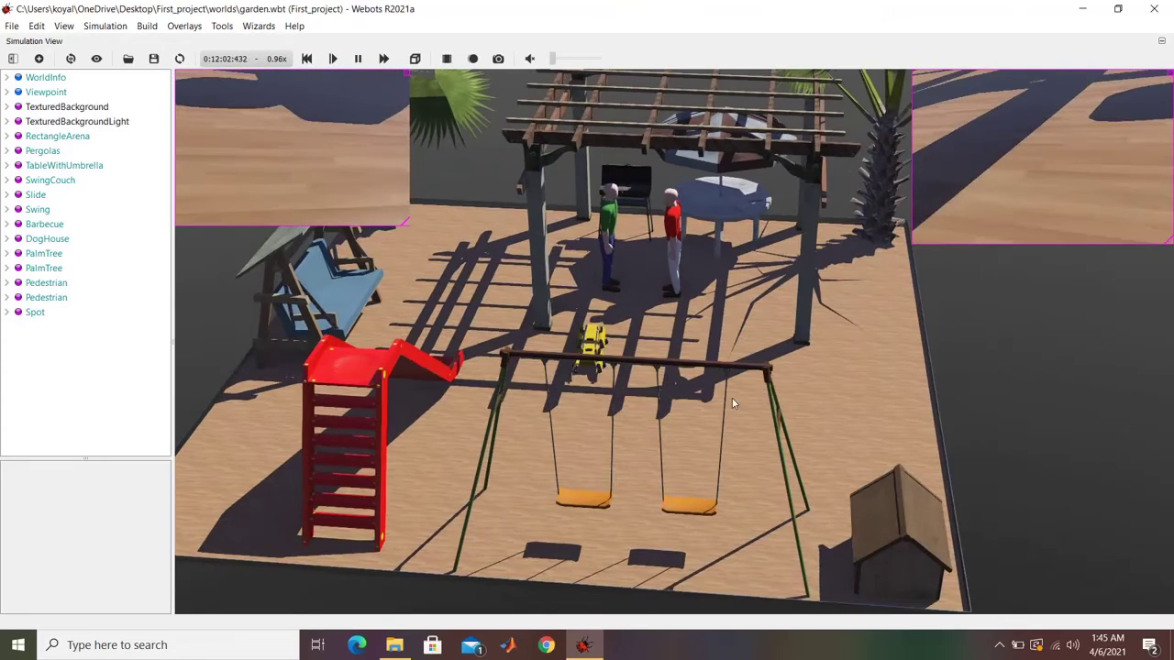
drag(734, 404, 728, 408)
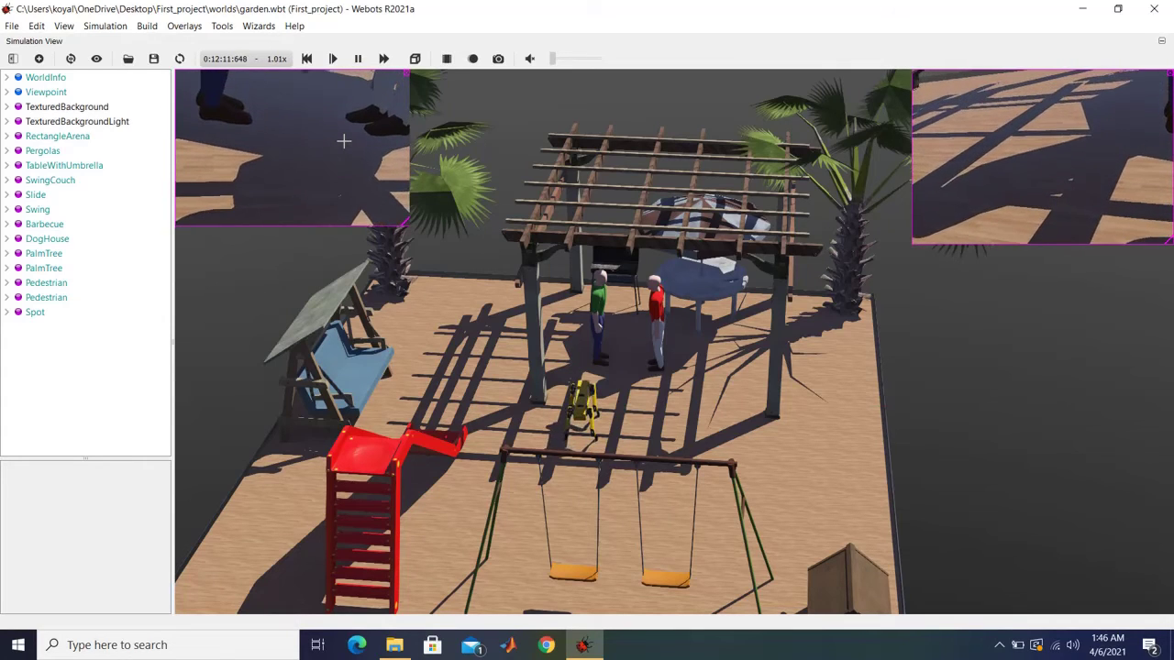
drag(671, 408, 695, 440)
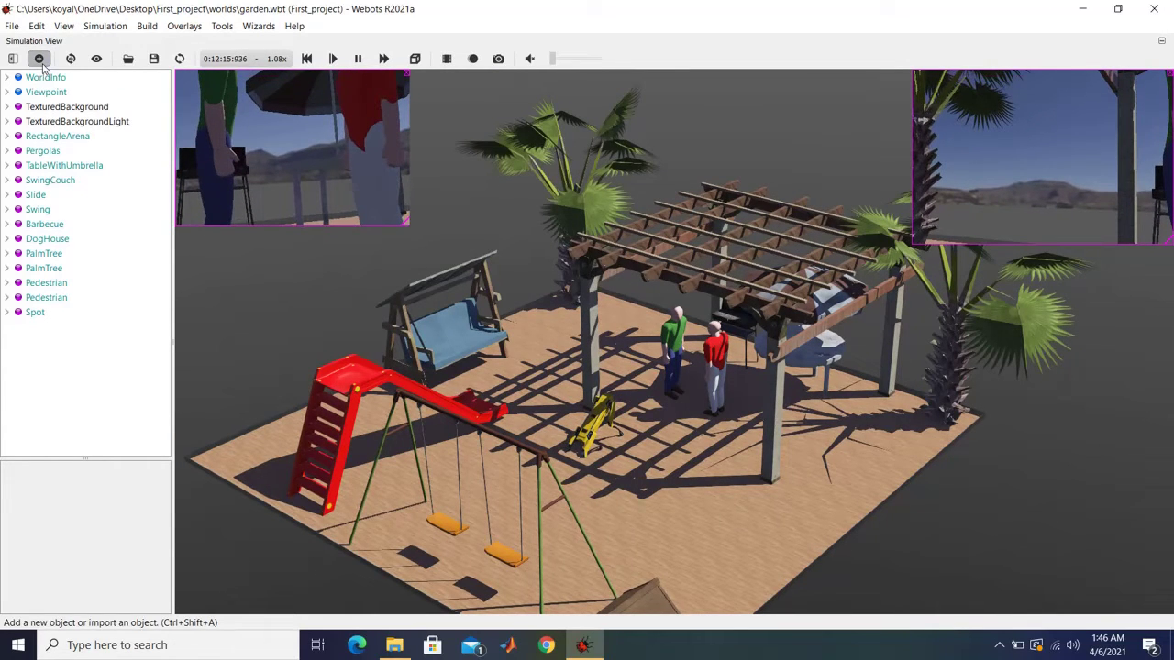
Add the Create (Robot) PROTO from robots > irobot > create to the world
click(40, 60)
click(385, 338)
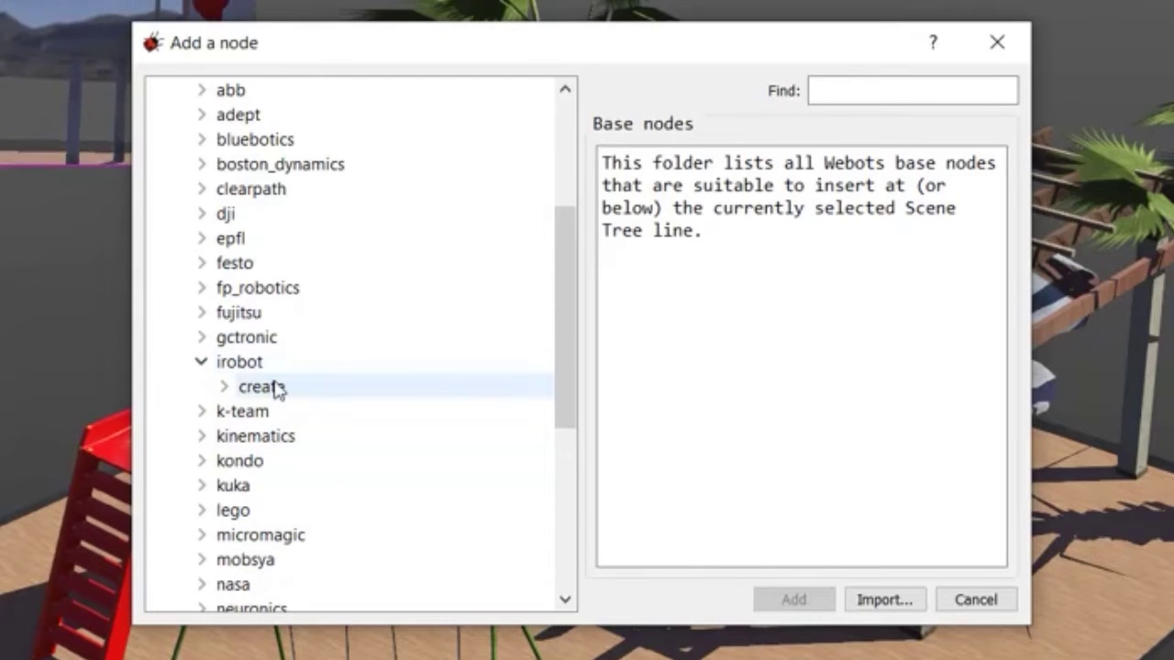
click(276, 387)
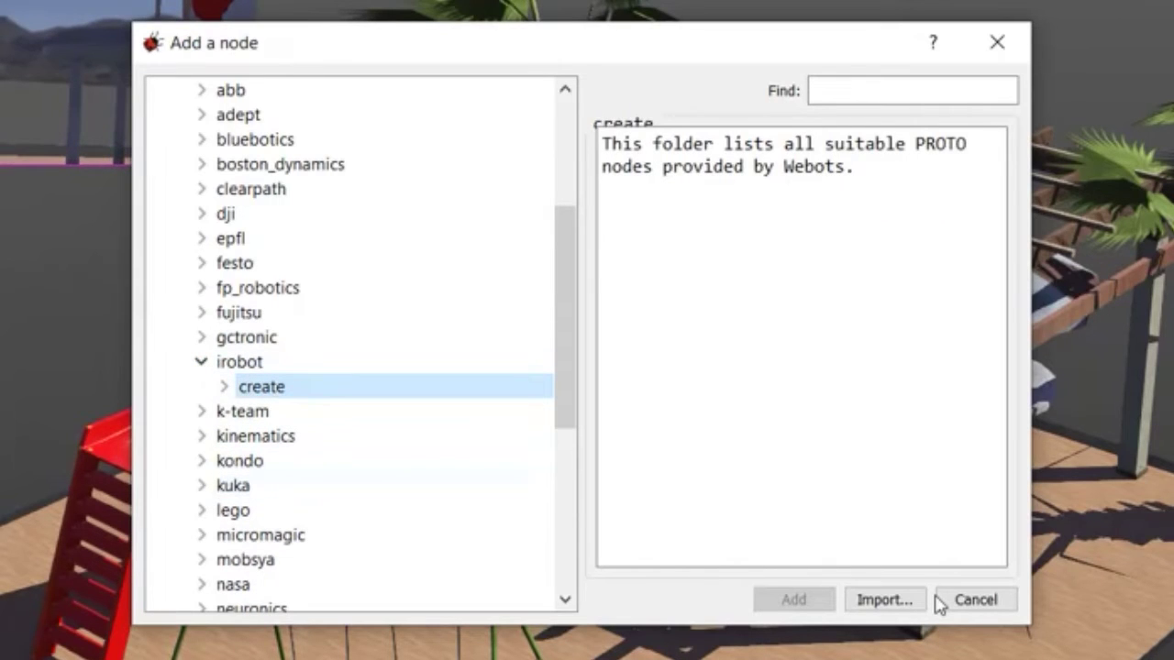
click(229, 391)
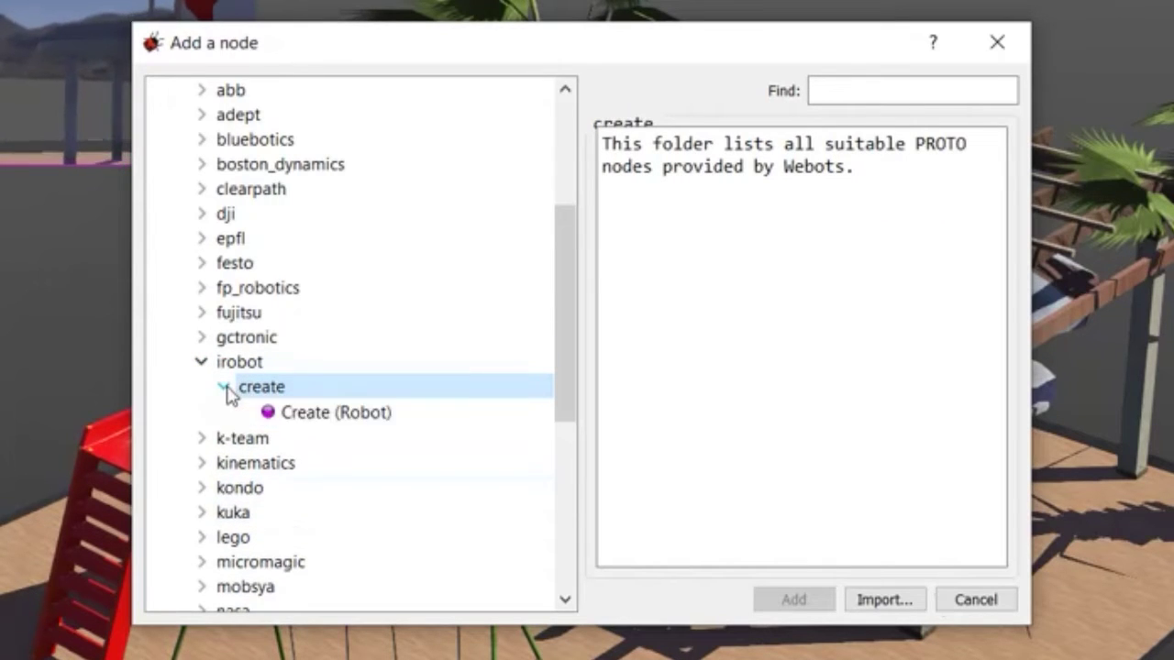
click(321, 418)
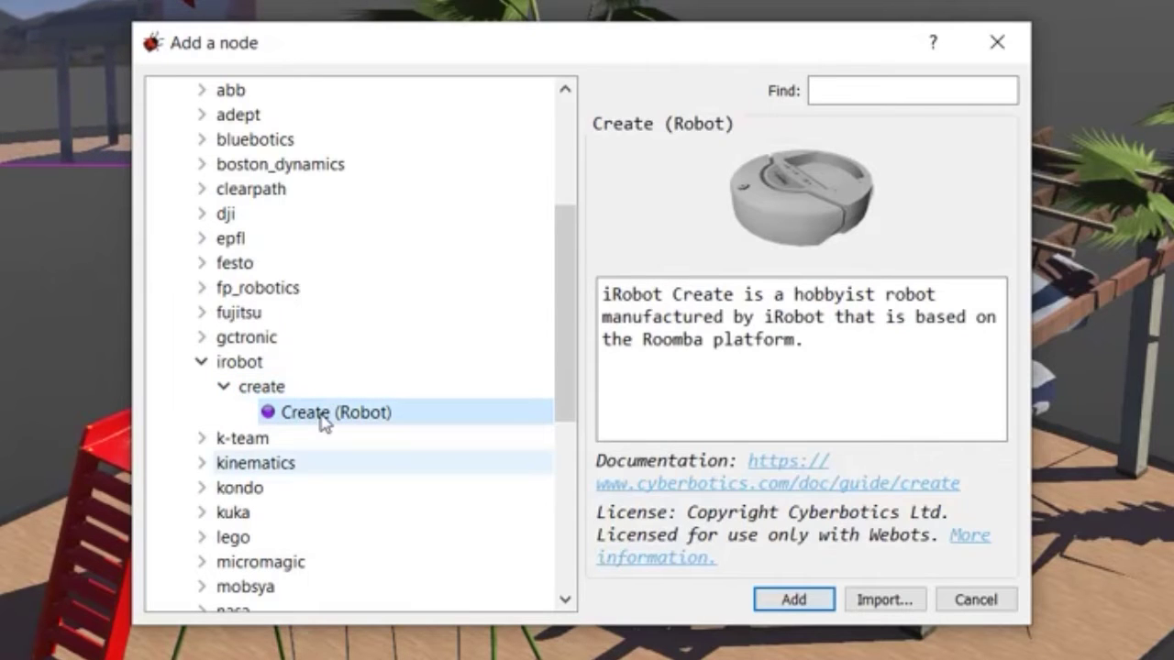
key(Return)
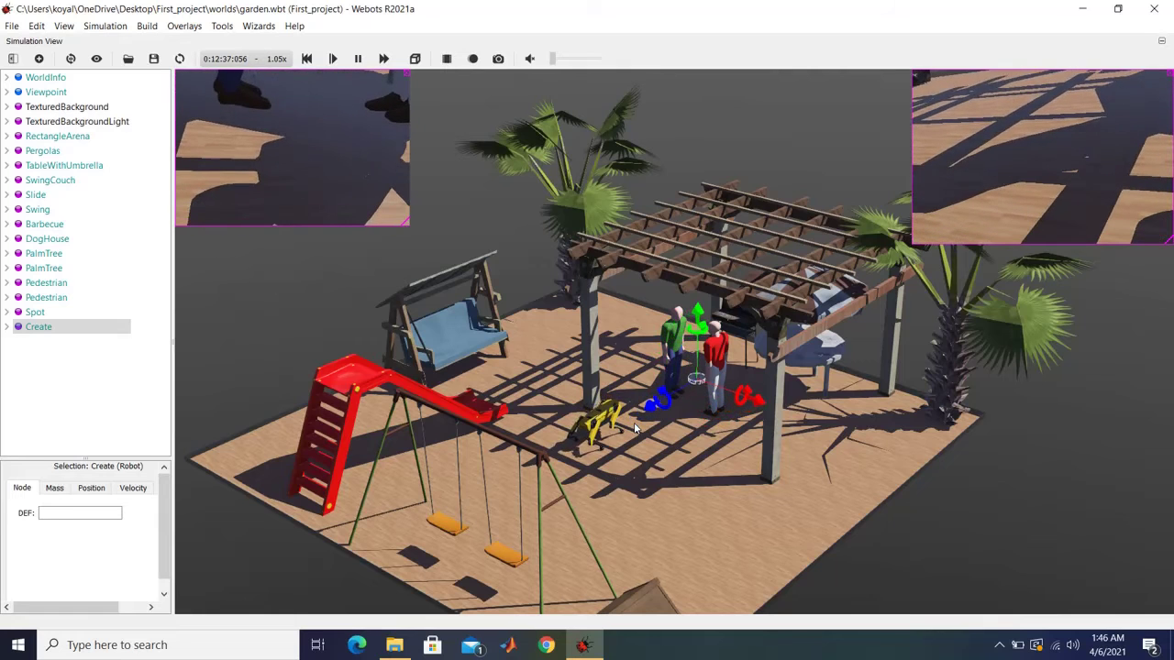
Expand the Create node and open its create_avoid_obstacles.c controller from the context menu
click(913, 467)
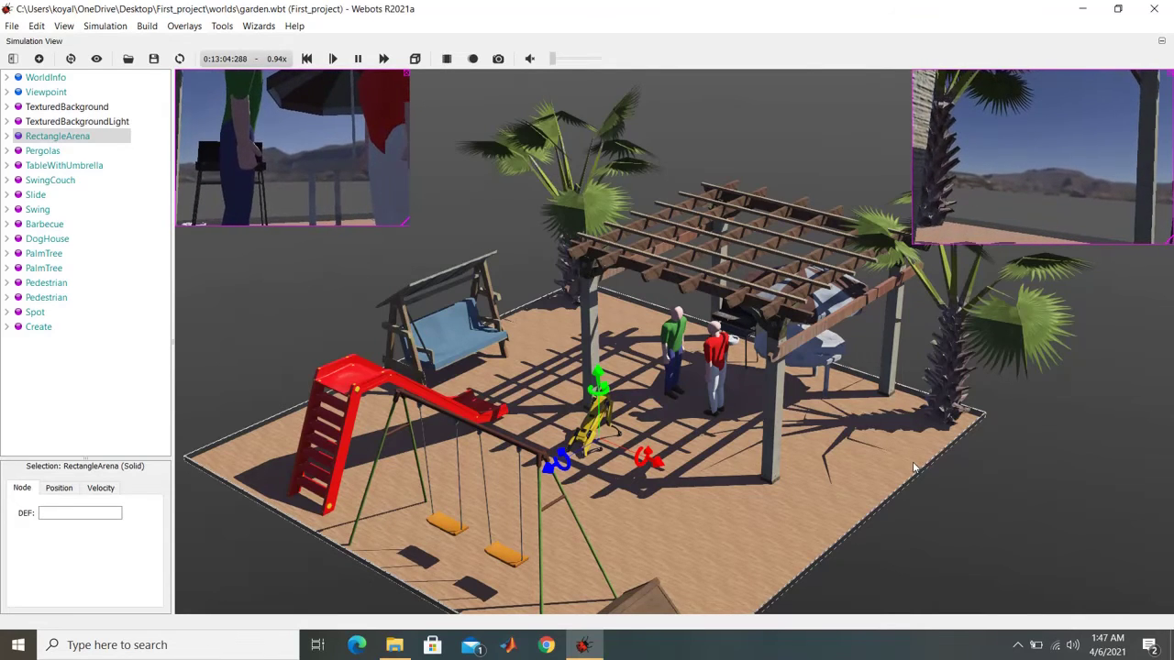
click(8, 326)
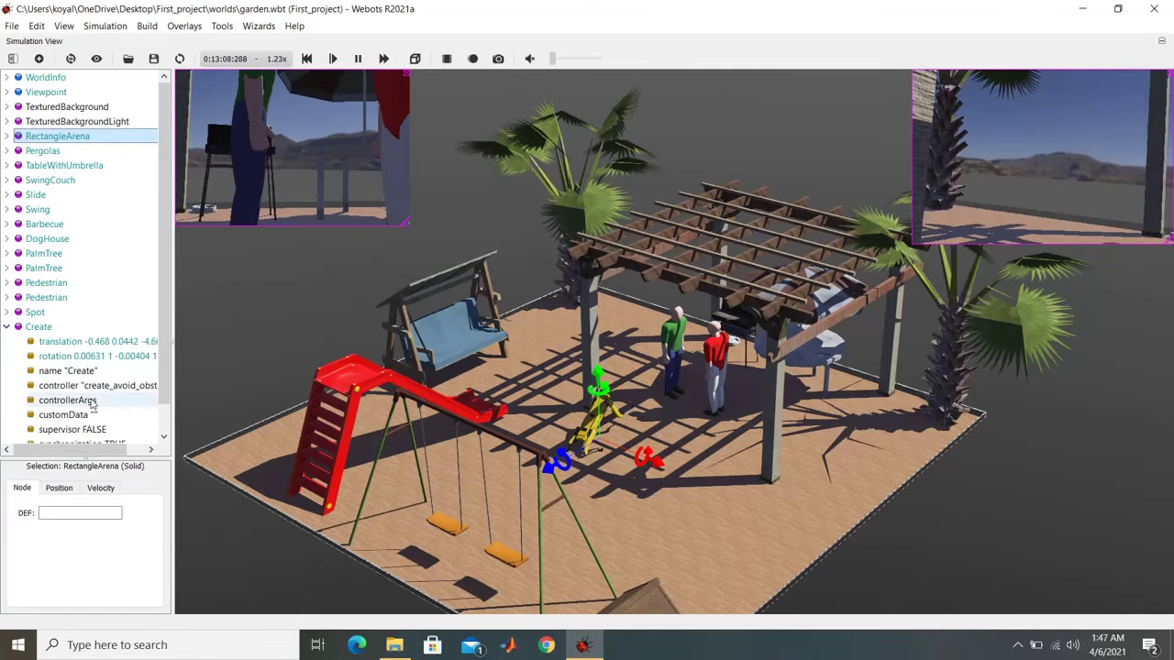
right_click(42, 327)
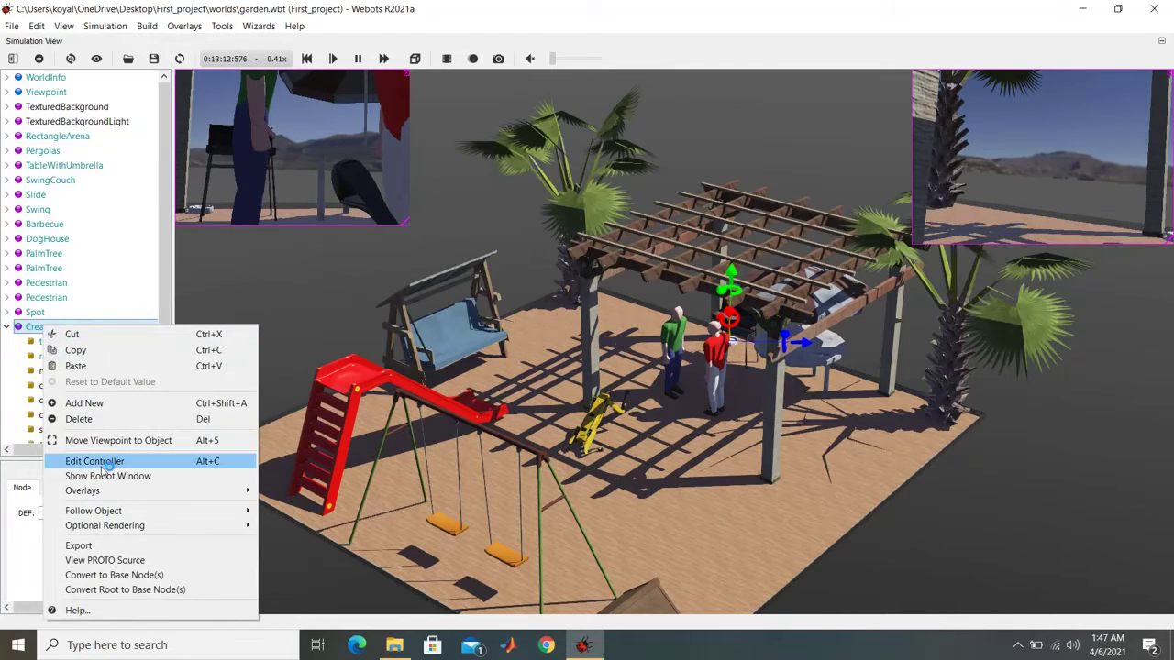
click(101, 462)
Scroll create_avoid_obstacles.c down and highlight the wb_robot_get_device call on line 91
click(7, 326)
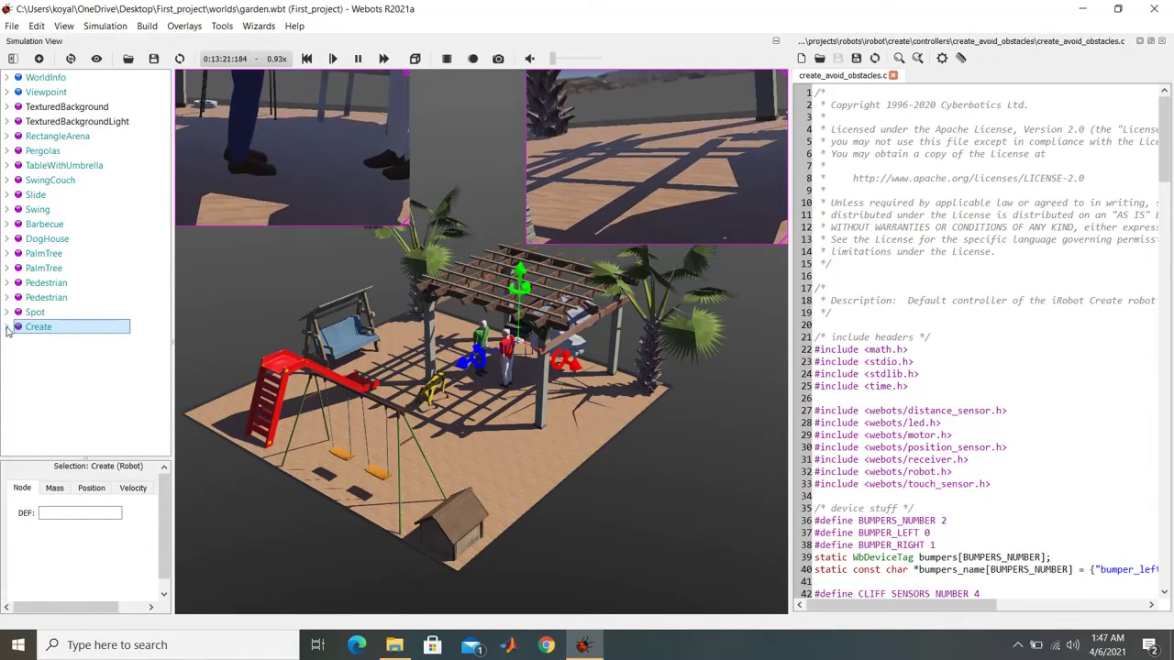
scroll(921, 316, down, 4)
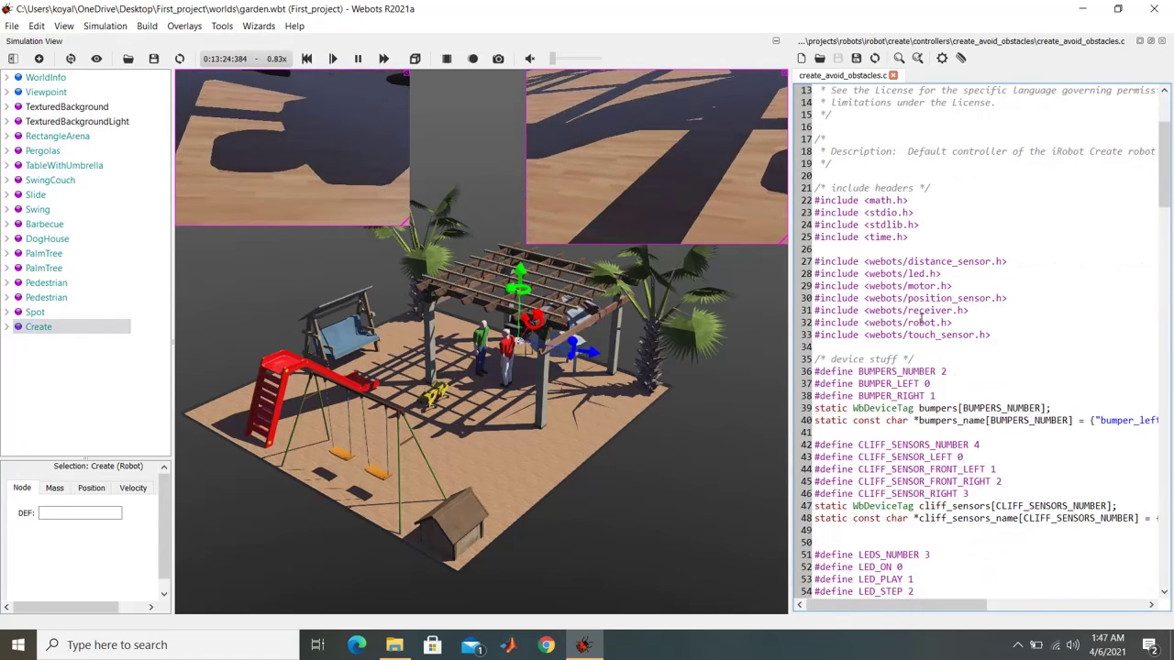
scroll(921, 316, down, 8)
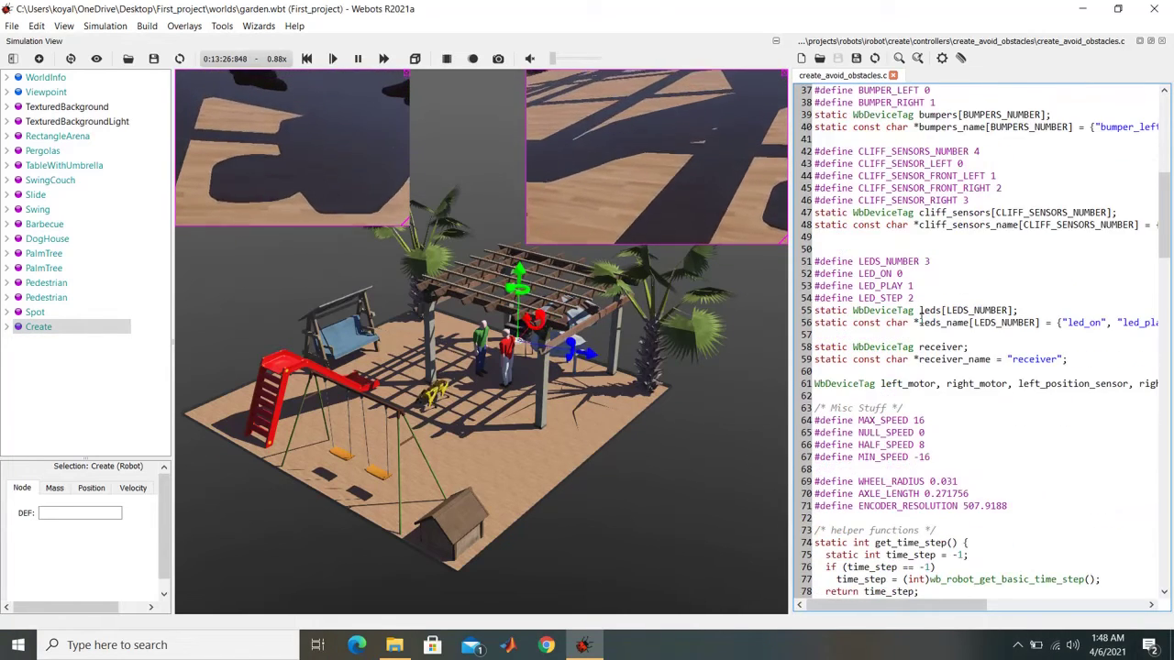
scroll(922, 317, down, 2)
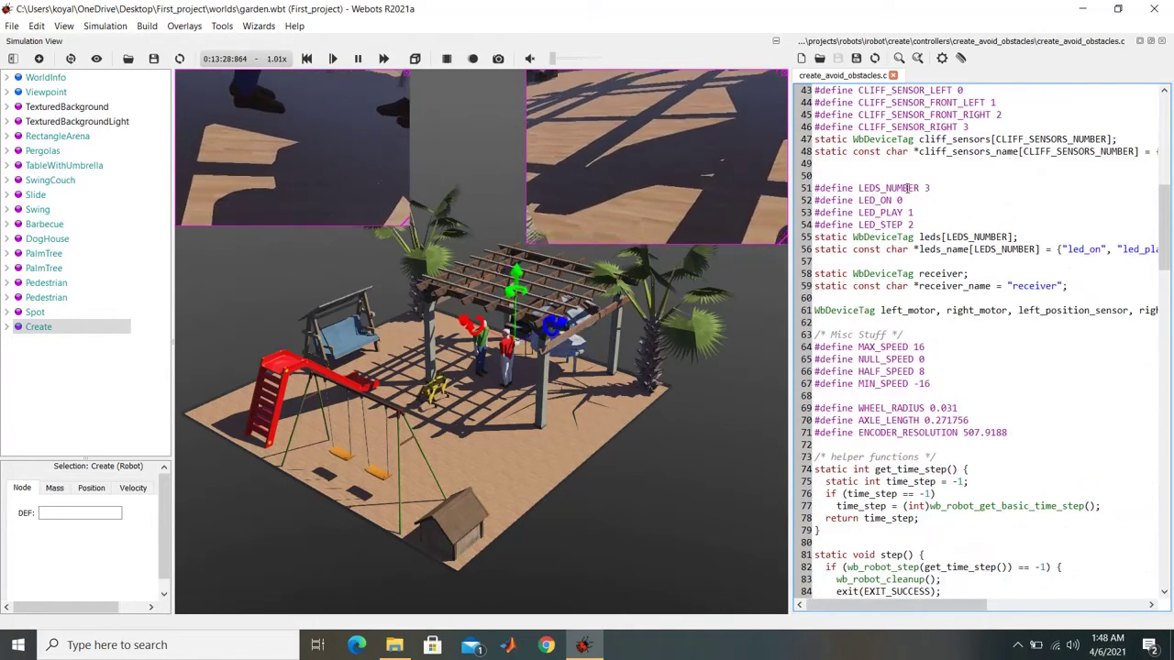
scroll(947, 356, down, 3)
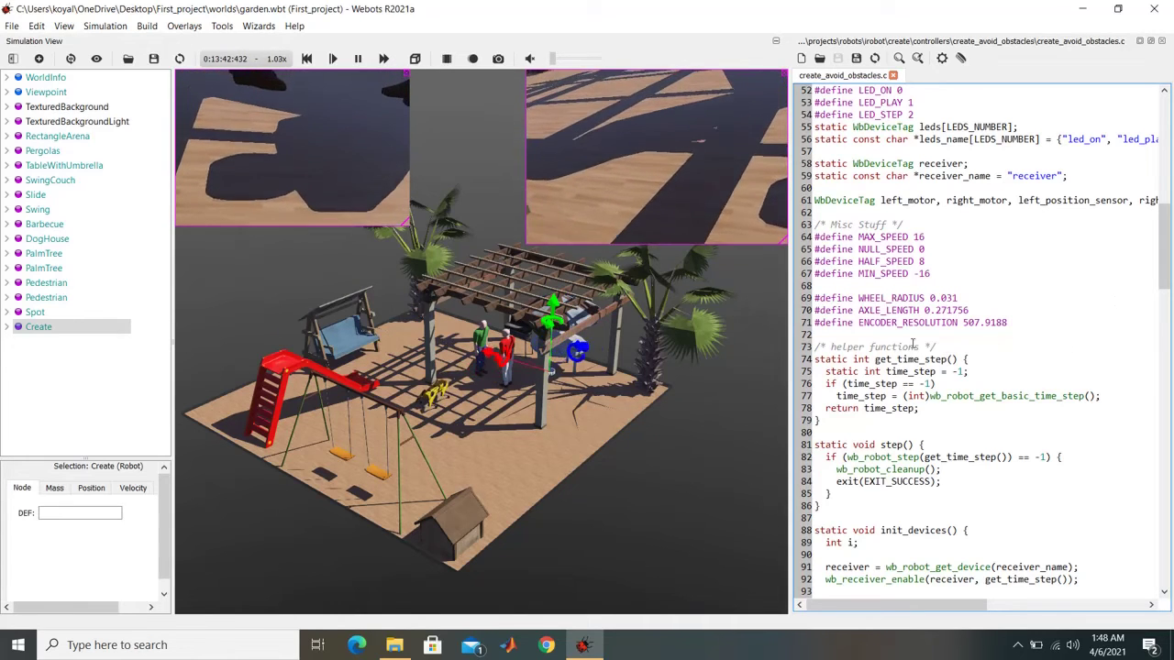
scroll(889, 519, down, 2)
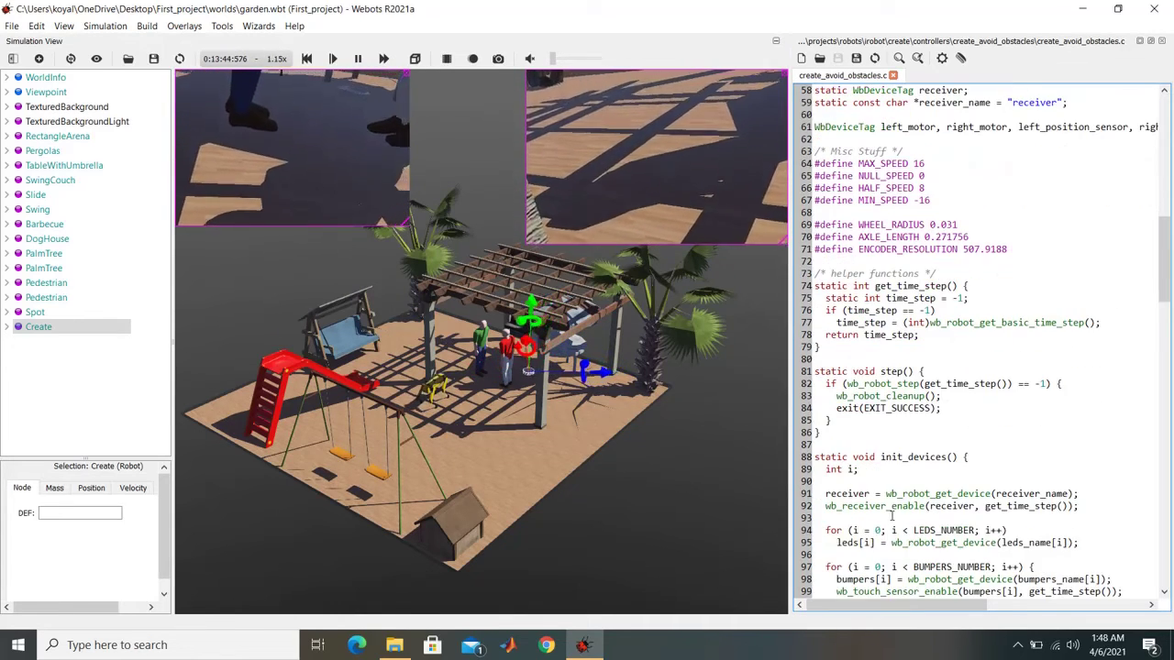
drag(882, 495, 993, 495)
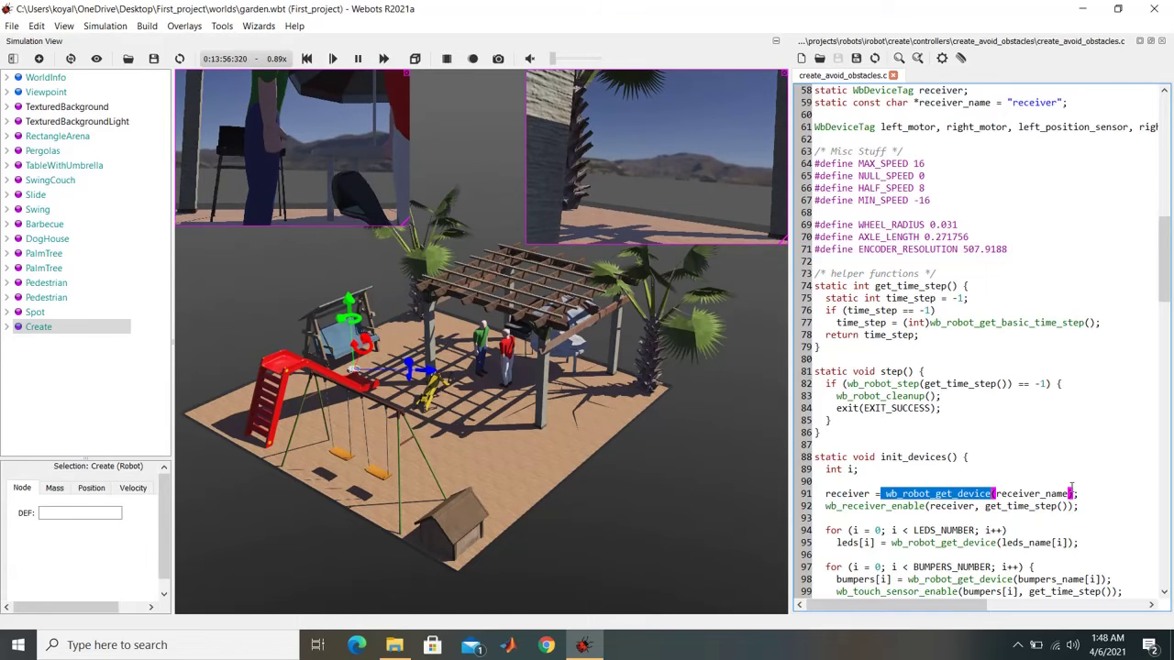
Scroll further through the main loop and widen the code editor beside the 3D scene
scroll(1042, 426, down, 7)
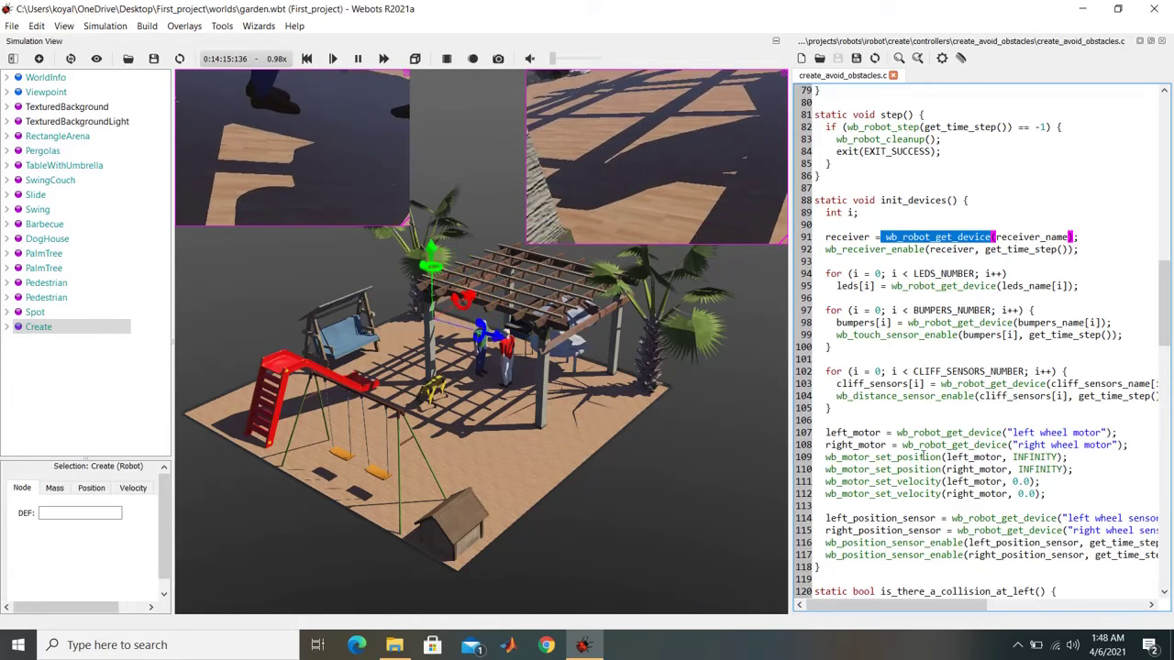
scroll(923, 456, down, 14)
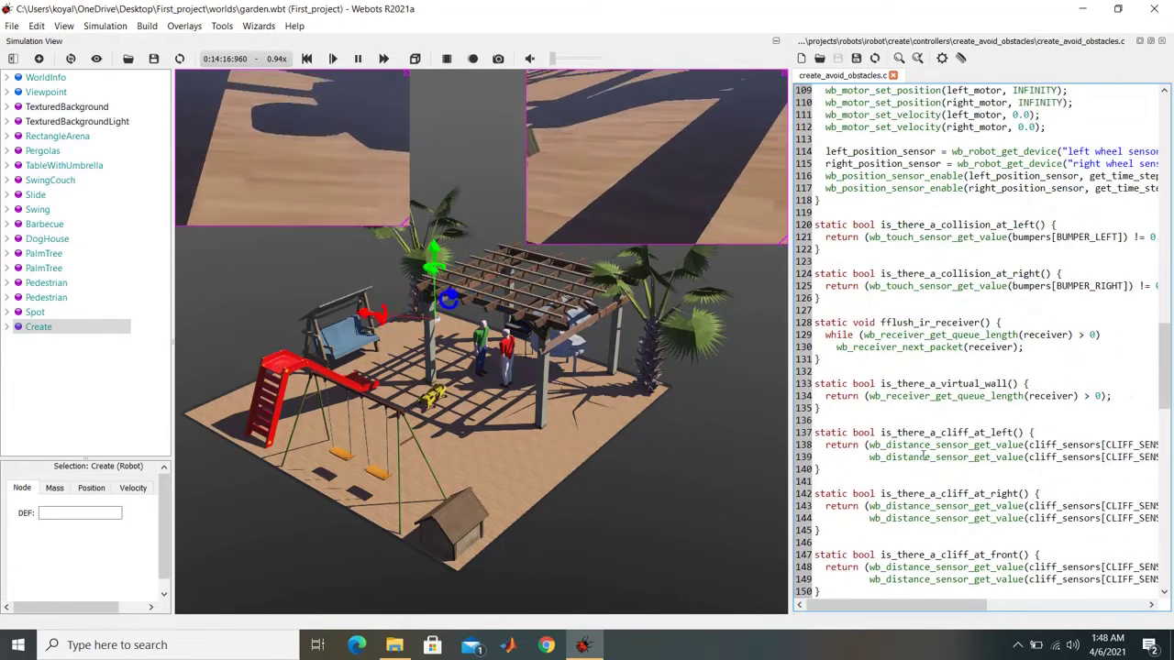
scroll(923, 455, down, 10)
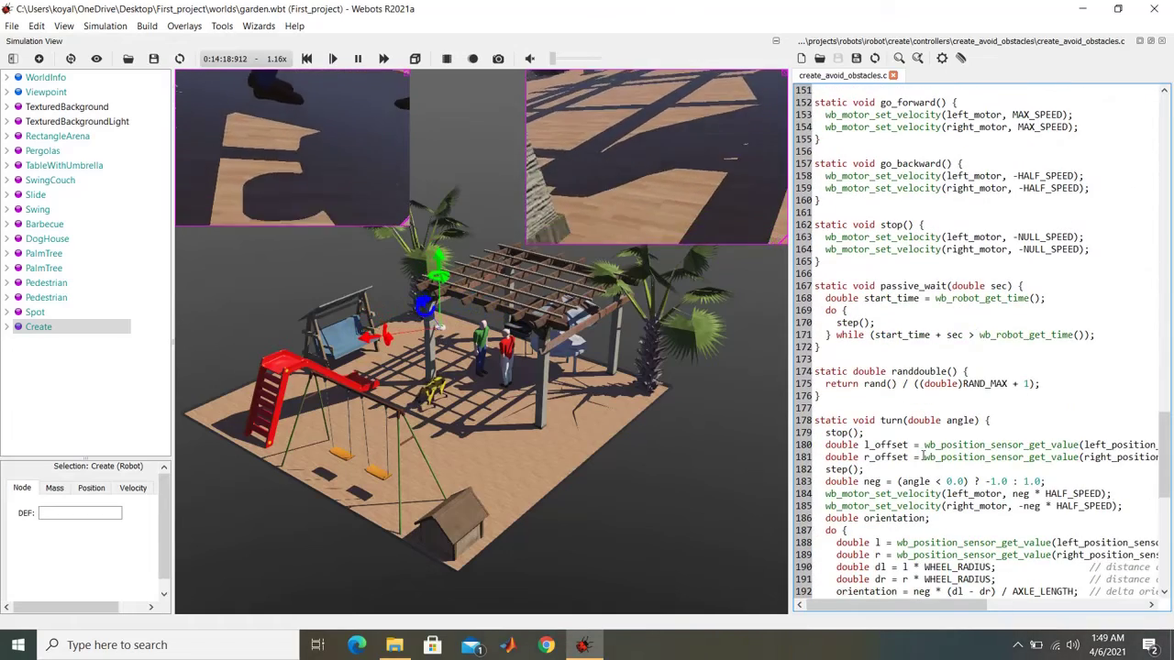
scroll(943, 401, down, 12)
drag(790, 366, 621, 367)
scroll(740, 445, down, 2)
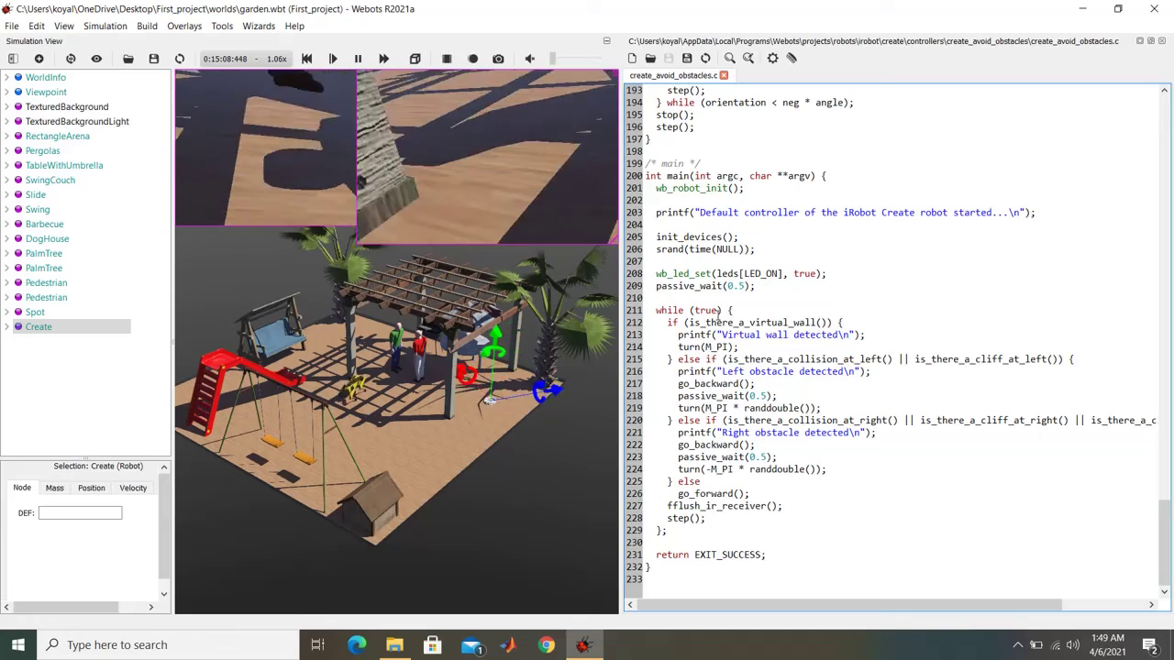
double_click(776, 469)
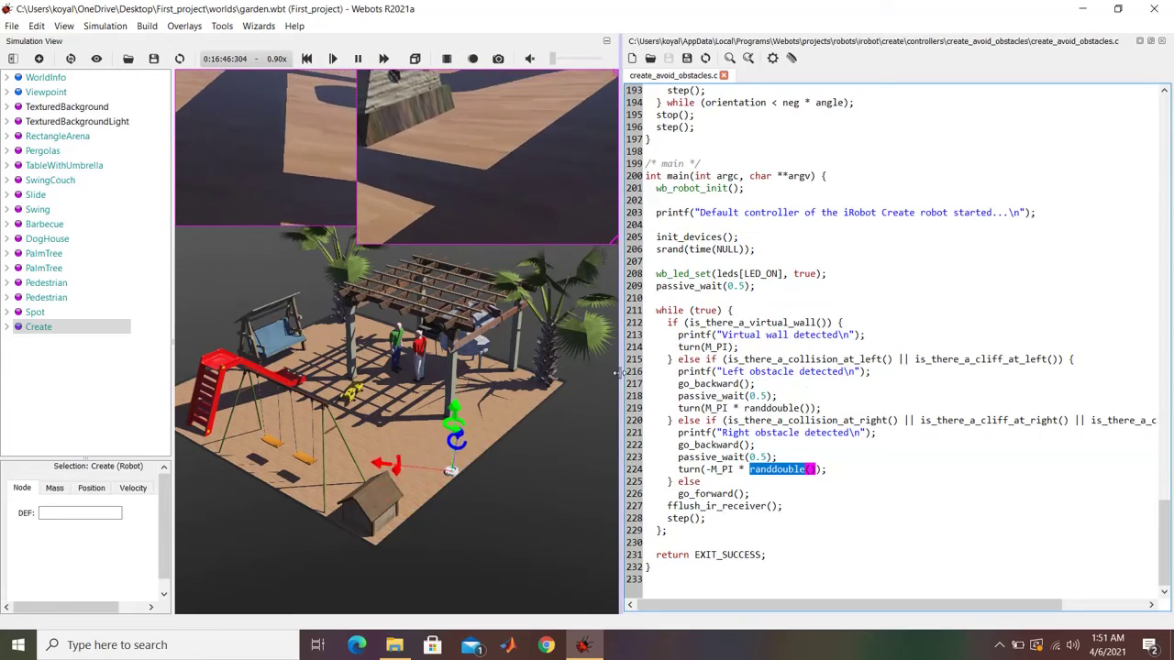
Enlarge the 3D scene by narrowing the code editor, and rotate the garden view
drag(621, 367, 892, 366)
drag(1015, 348, 1016, 349)
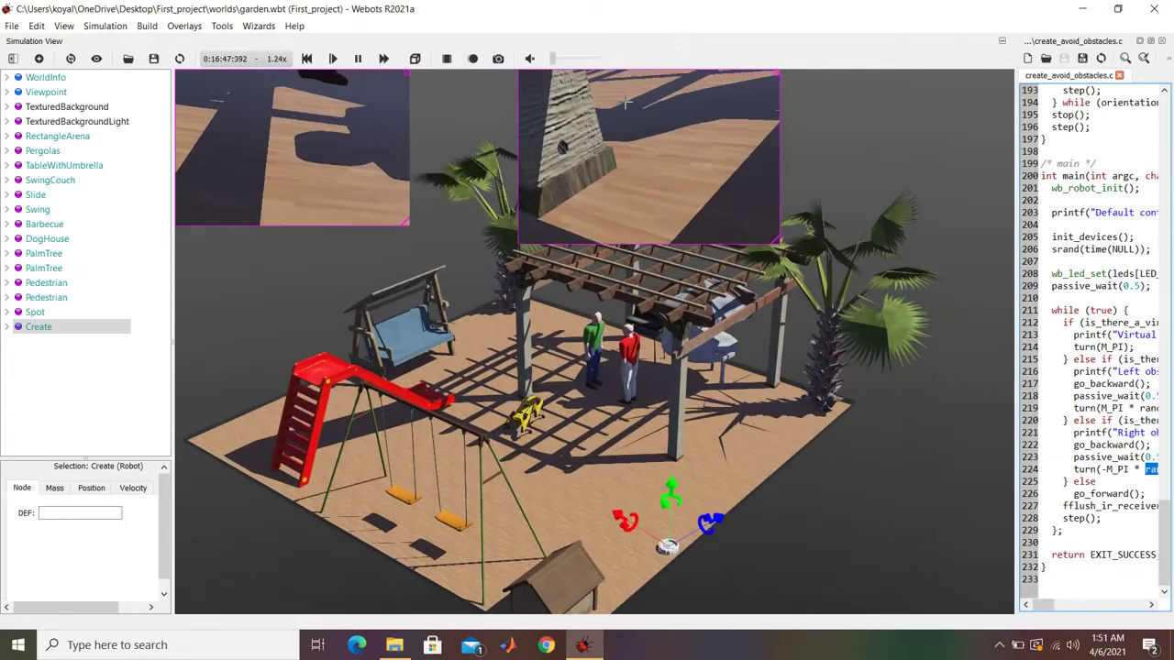
drag(564, 412, 606, 462)
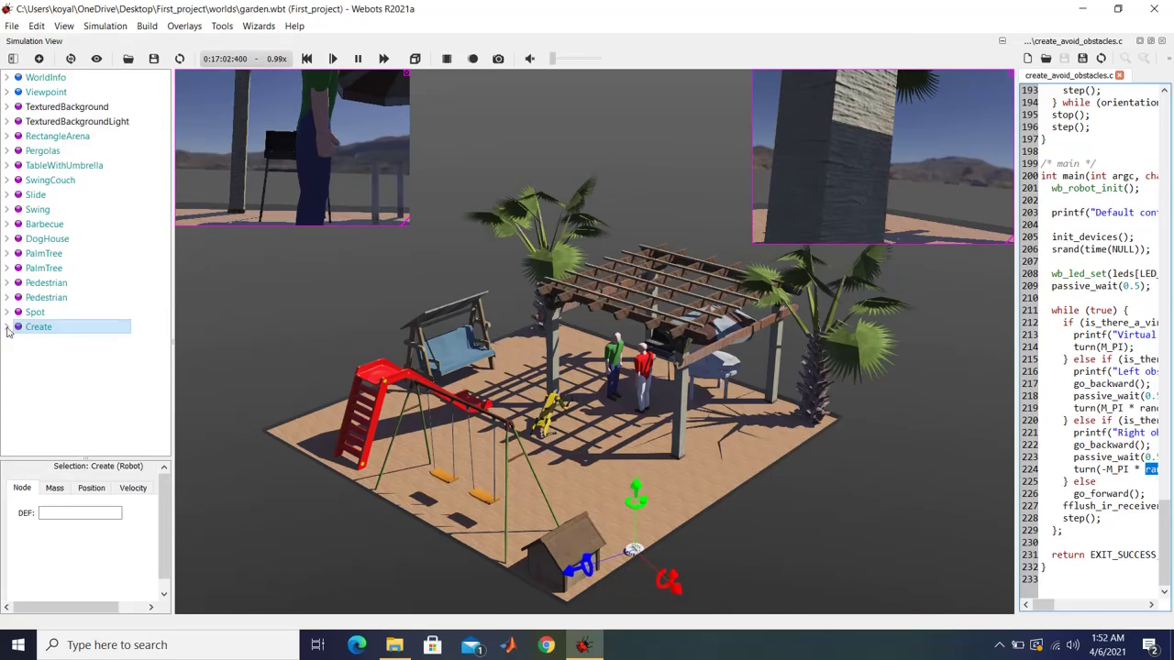
Delete the RectangleArena's Parquetry floorAppearance, leaving the field NULL
click(31, 141)
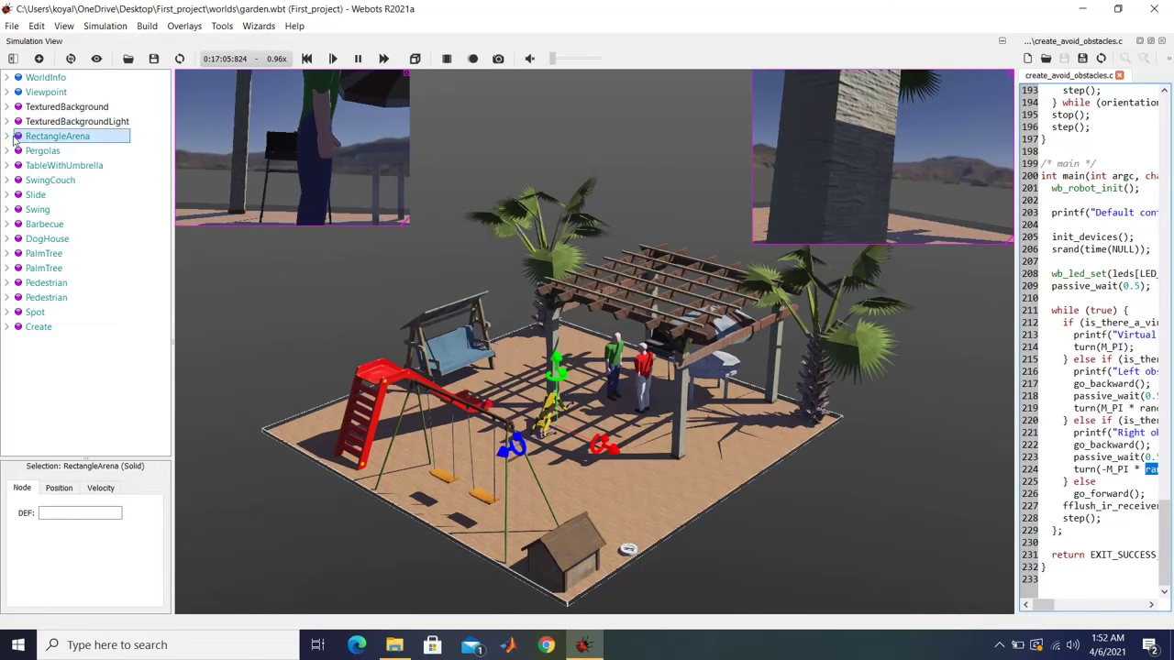
click(7, 137)
click(66, 240)
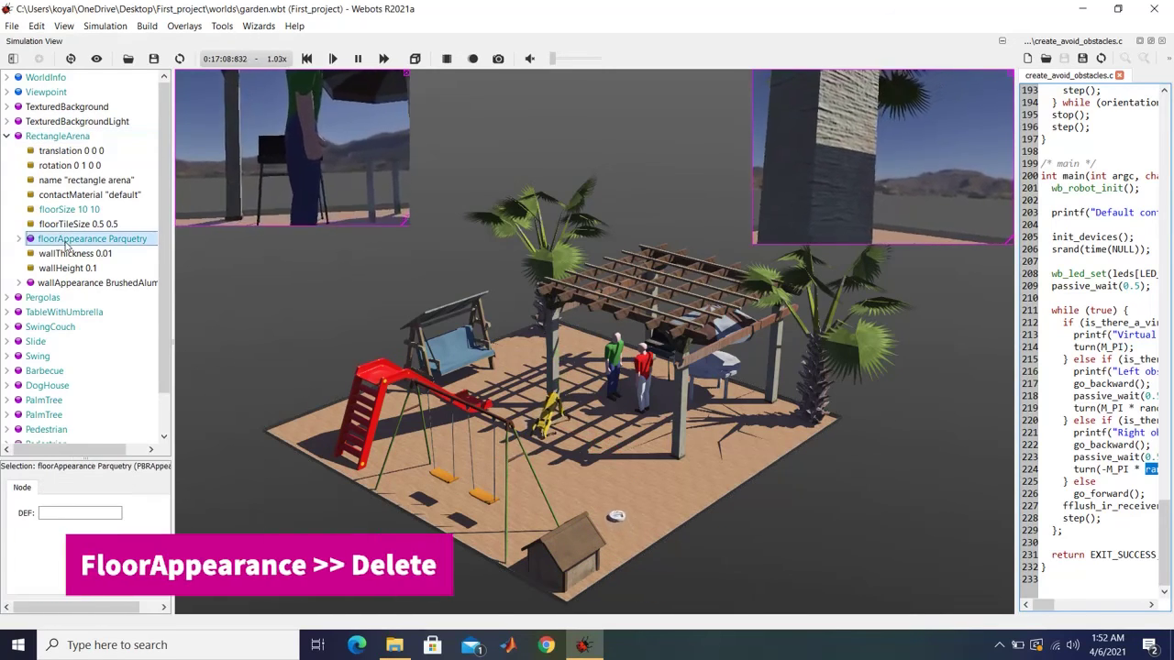
key(Delete)
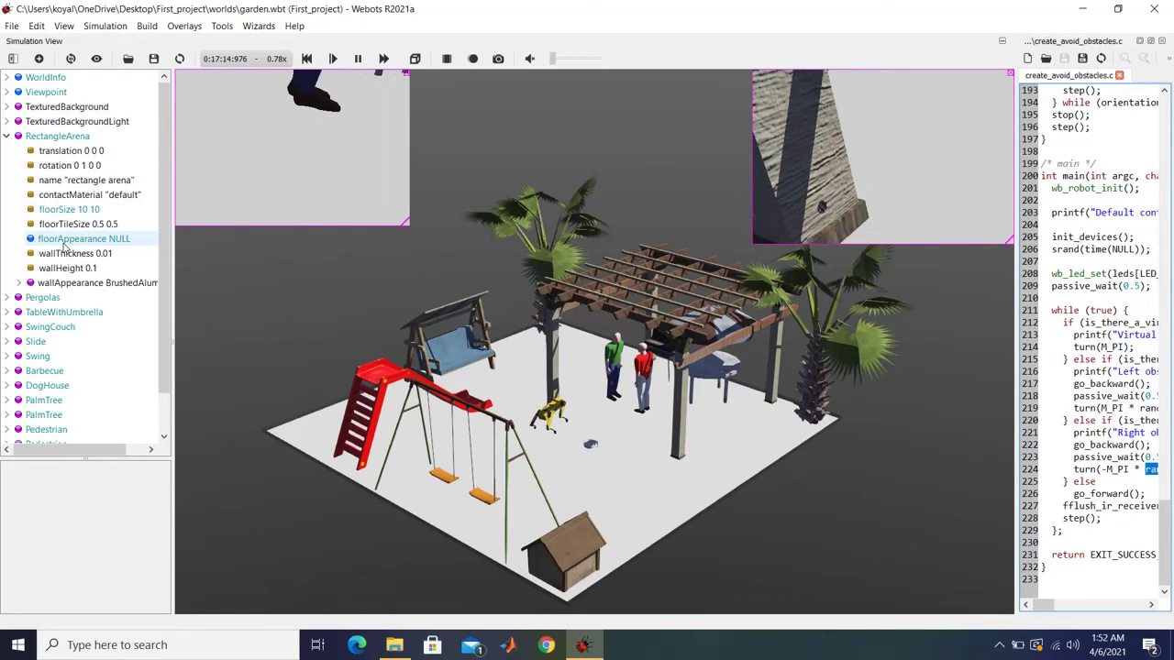
click(64, 240)
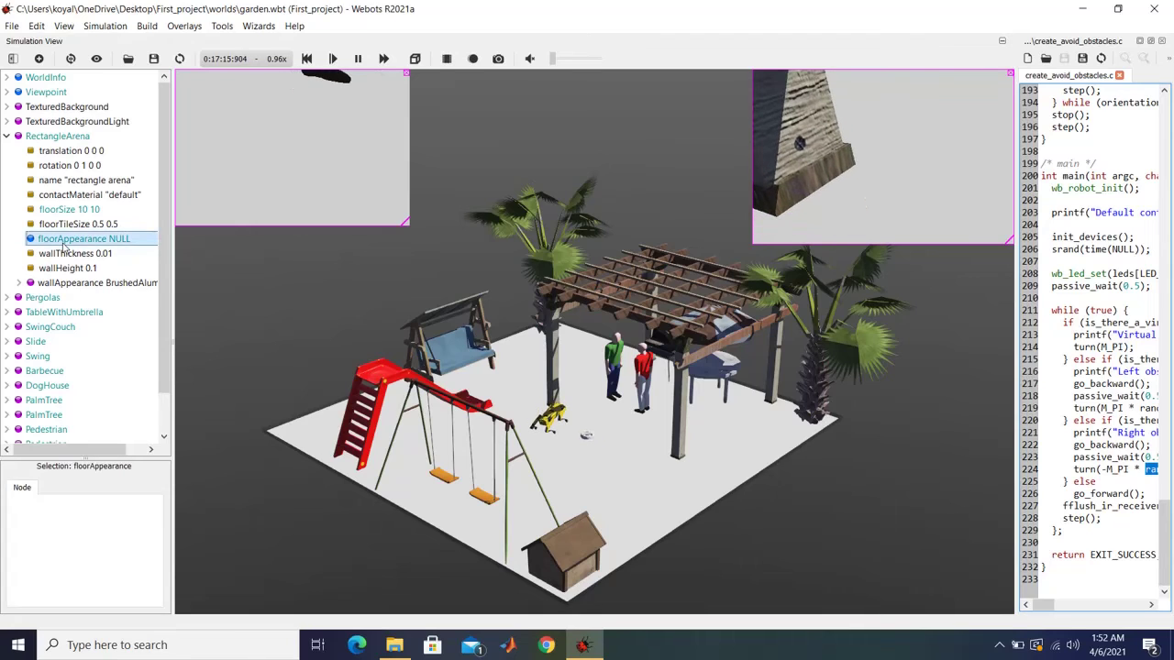
Set floorAppearance to Grass (PBRAppearance) from PROTO nodes > appearances
double_click(64, 240)
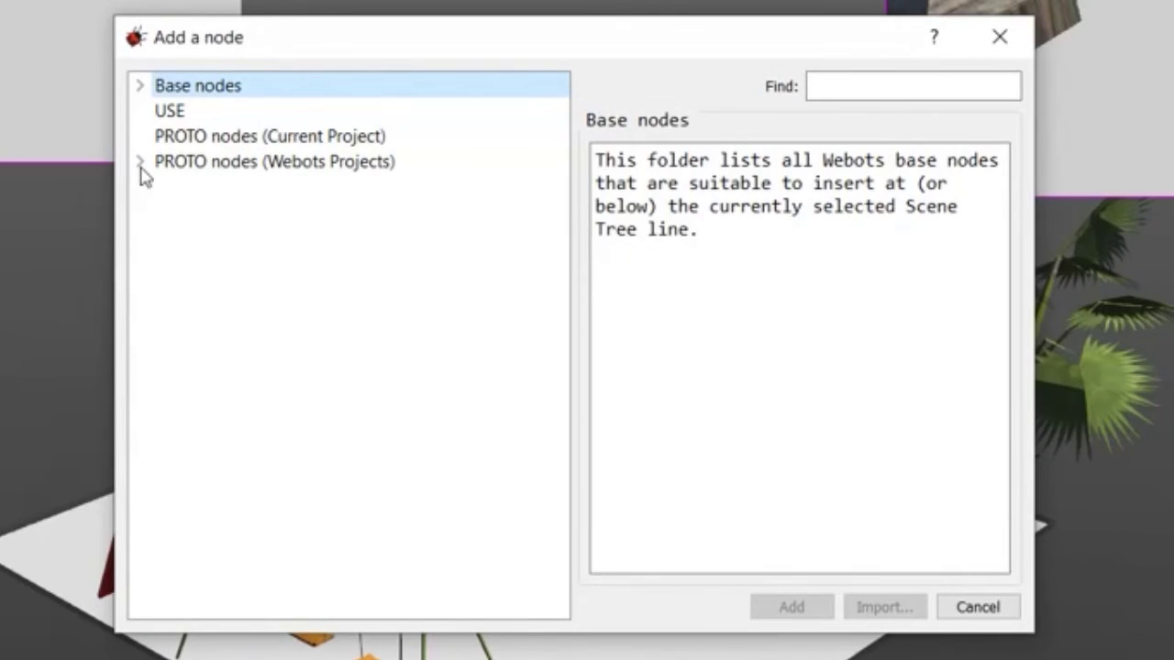
click(140, 165)
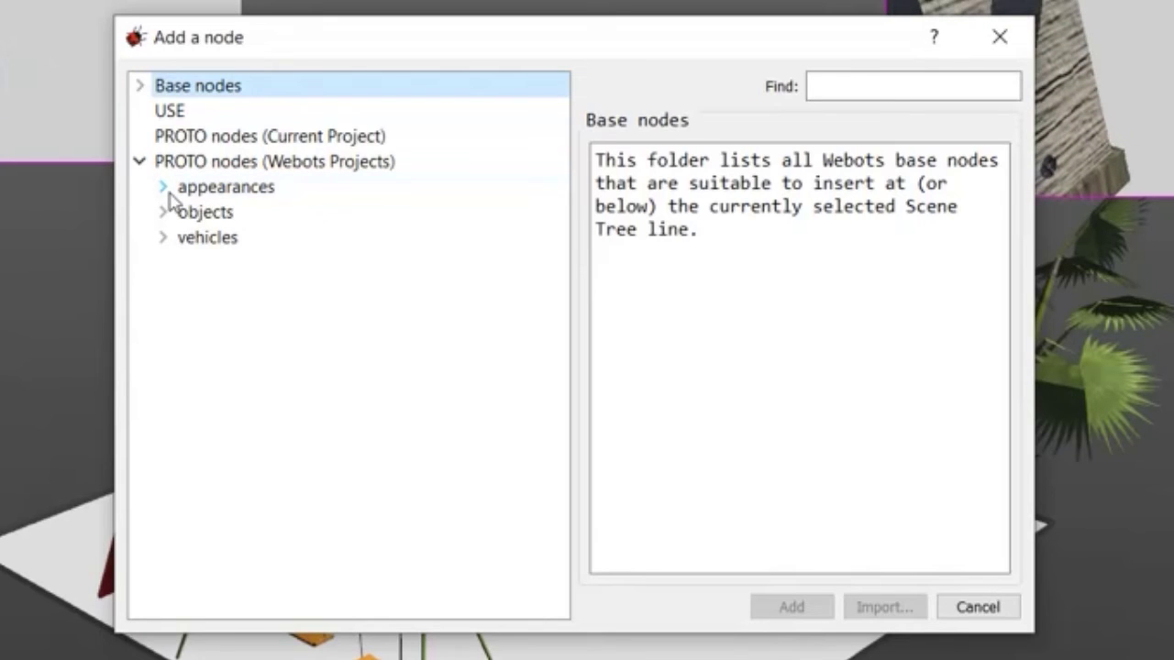
click(164, 189)
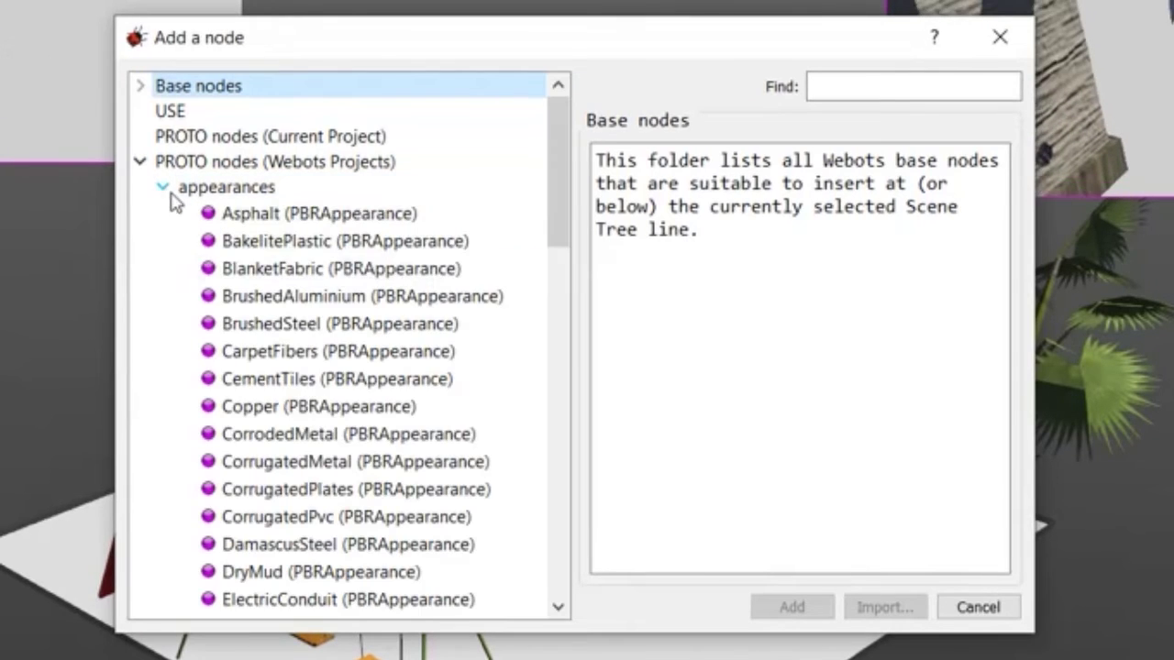
click(545, 572)
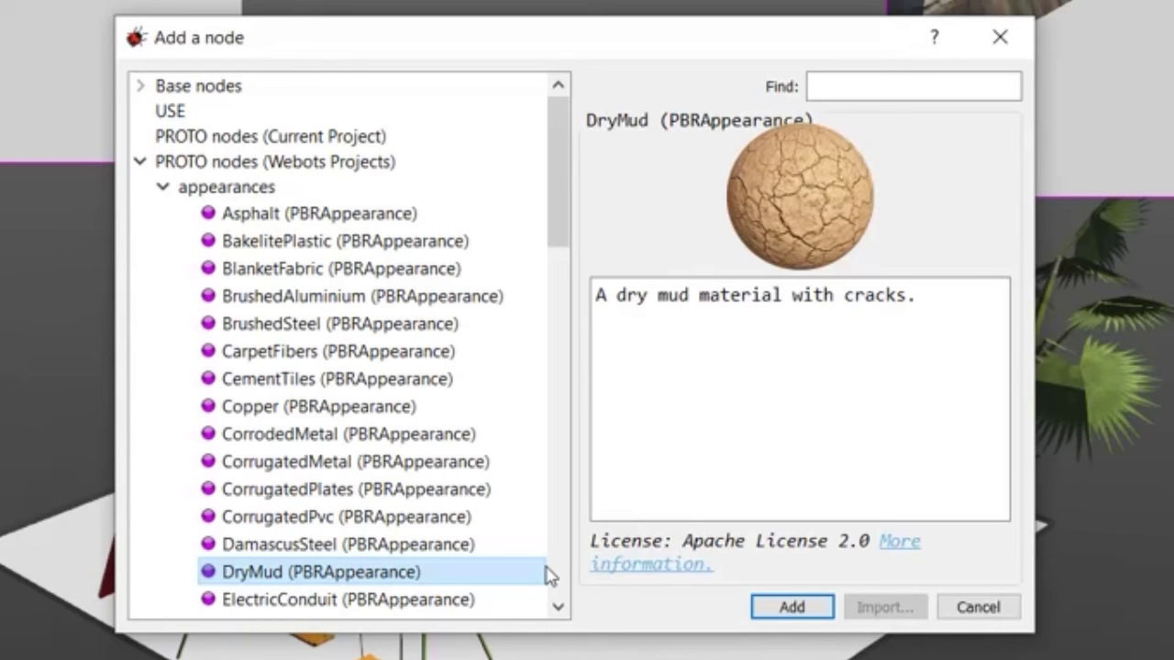
key(Down)
key(Down)
key(Down)
key(Down)
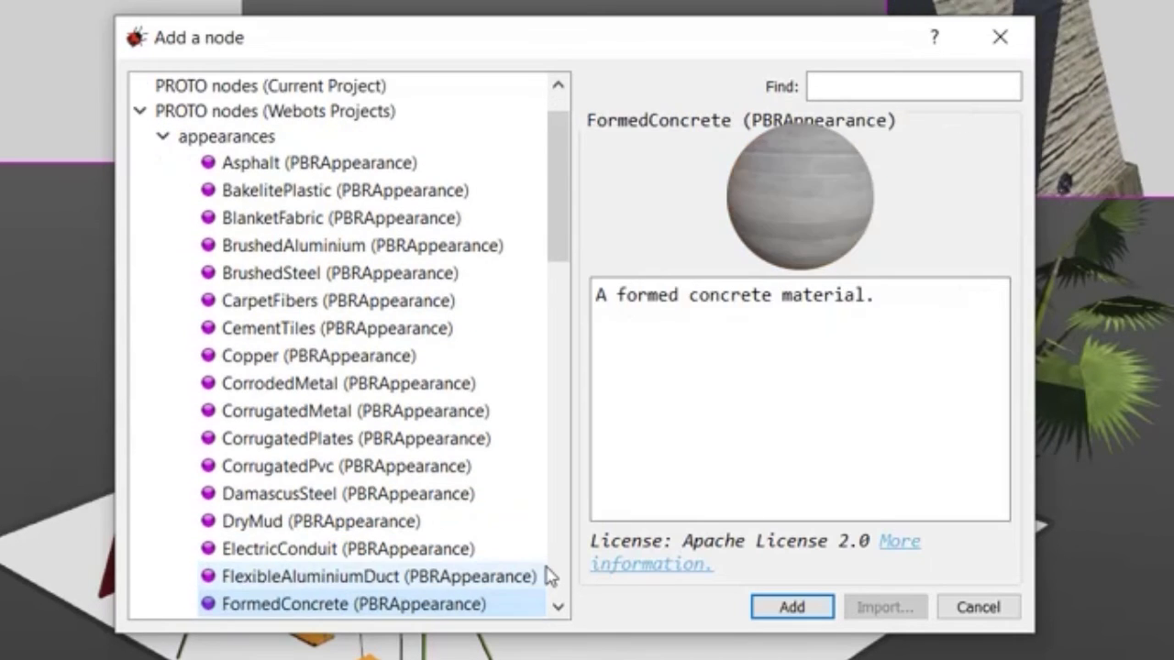
key(Down)
key(Down)
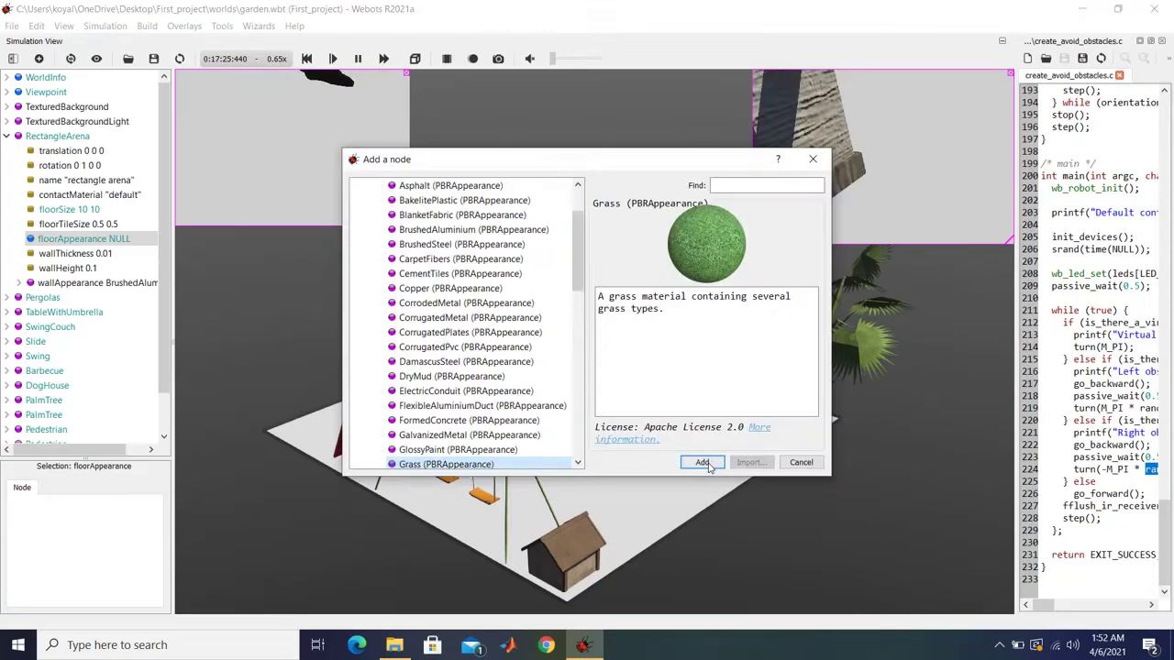
click(789, 607)
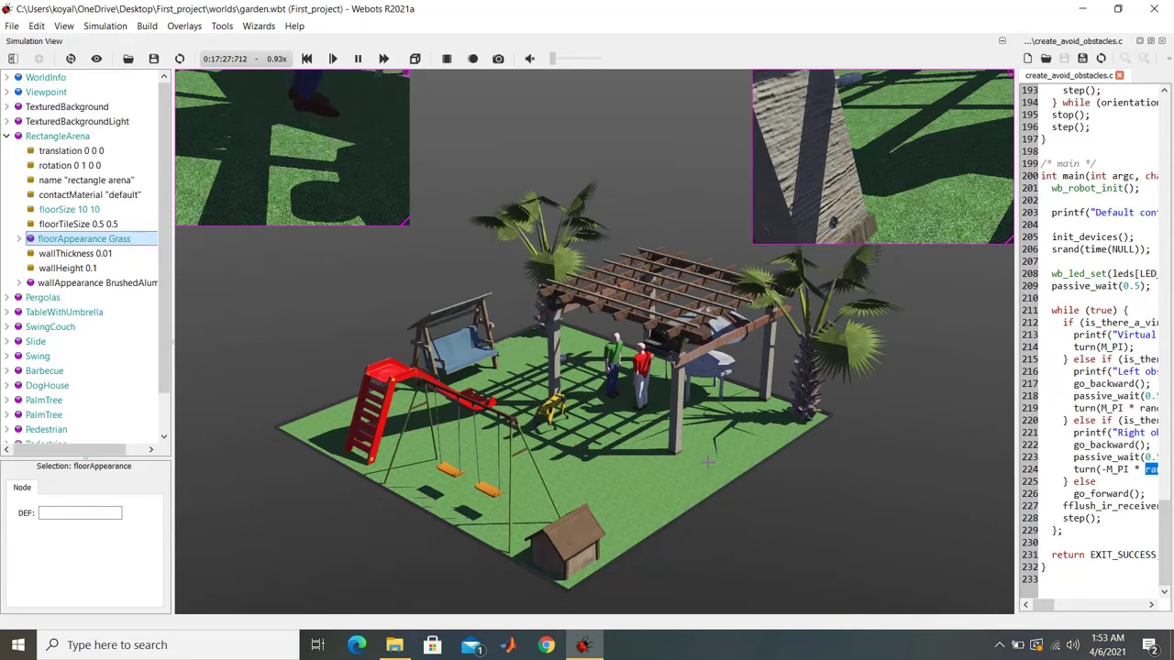
drag(662, 512, 540, 432)
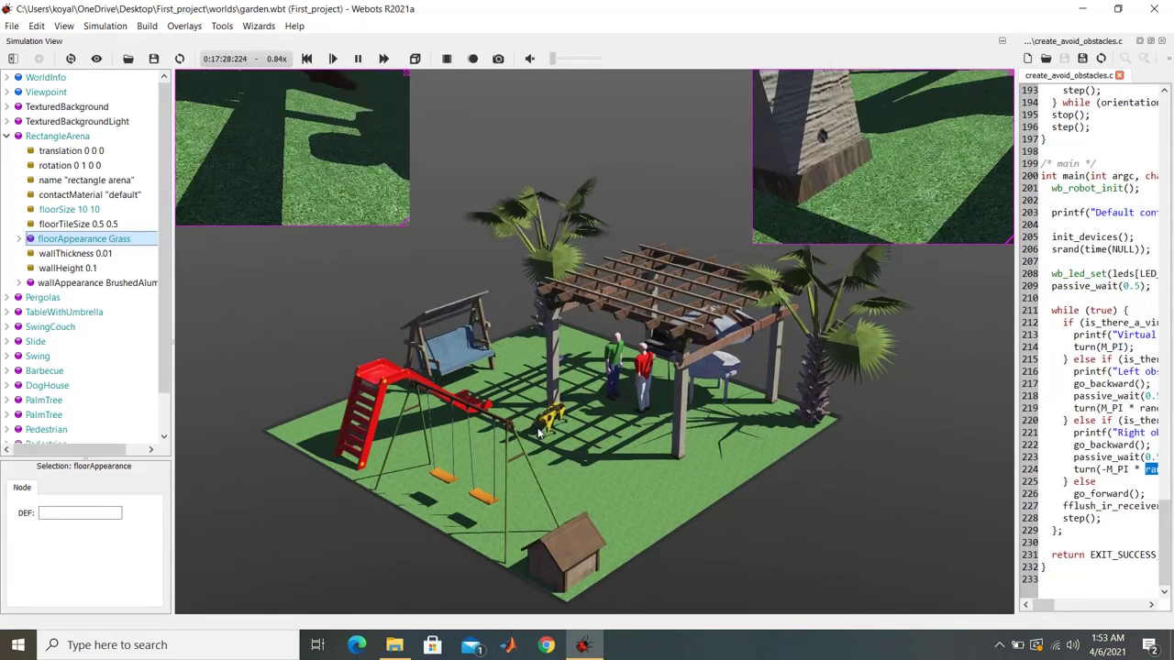